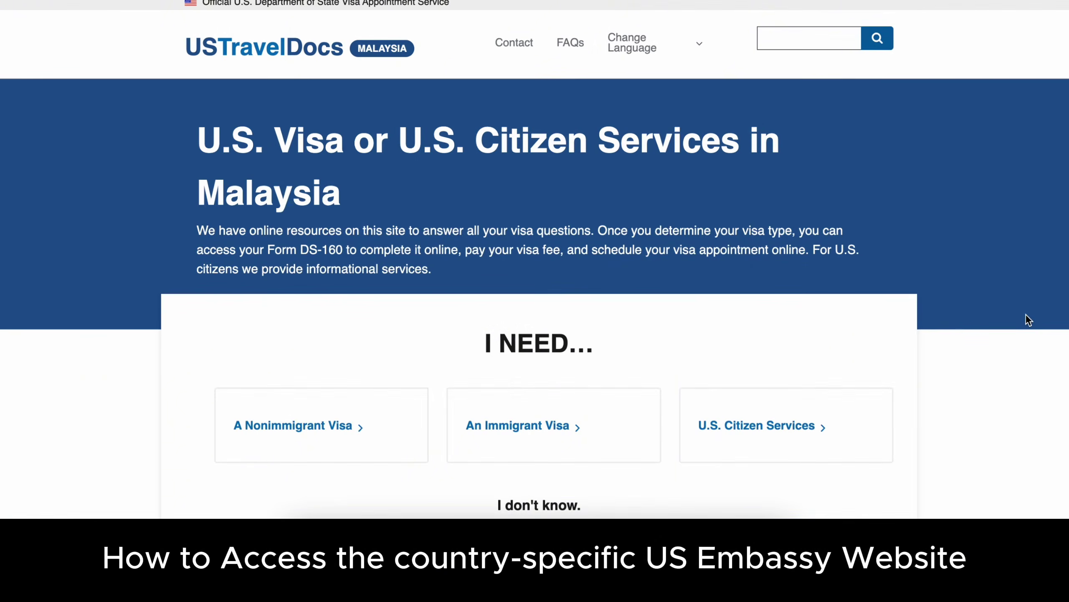
# - Open the Nonimmigrant Visa information page and dismiss the Important notices
pyautogui.click(358, 432)
pyautogui.scroll(-4, 665, 360)
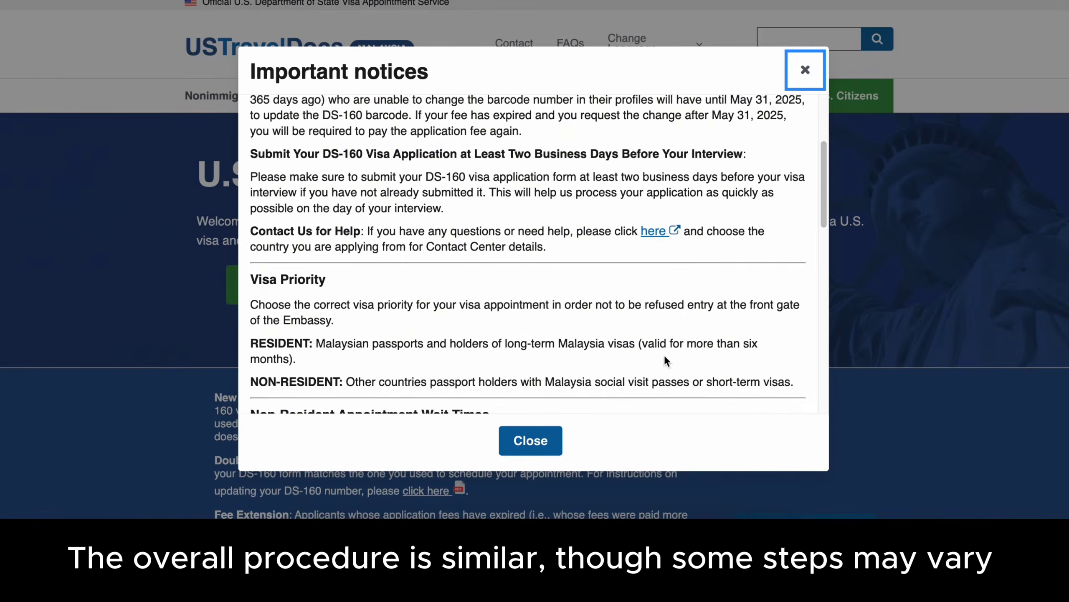
pyautogui.scroll(-1, 703, 328)
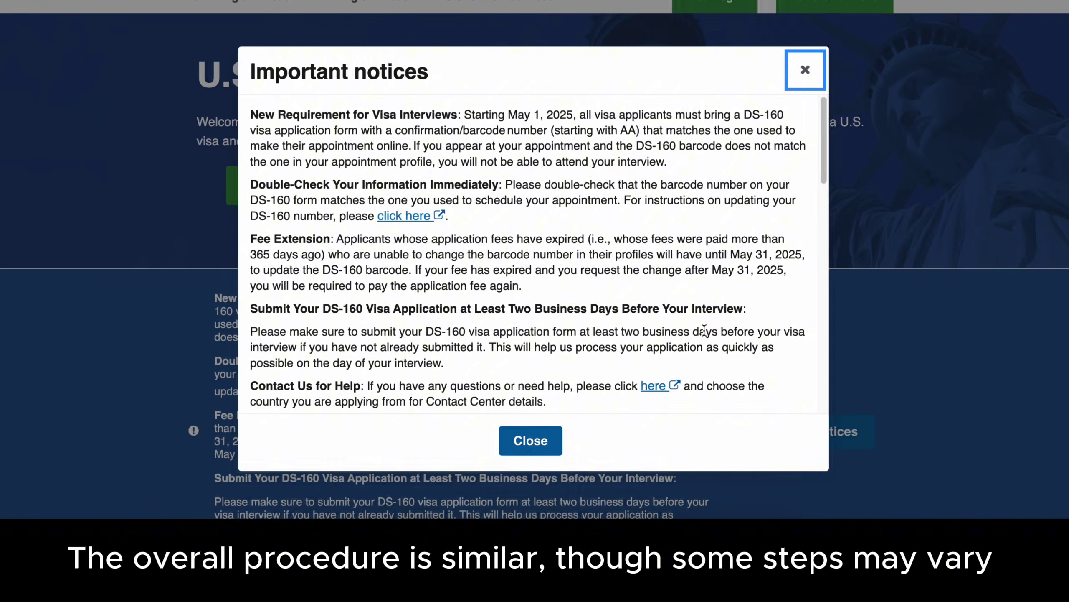
pyautogui.click(551, 451)
pyautogui.scroll(-12, 917, 396)
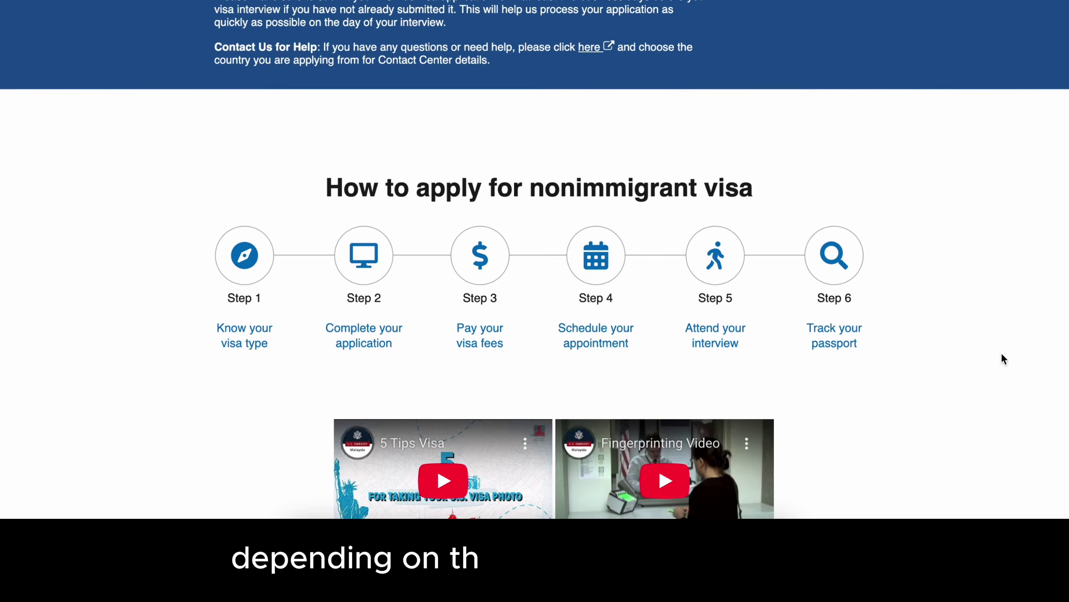
# - Follow the Step 4 appointment guide through to the scheduling site sign-in
pyautogui.click(595, 335)
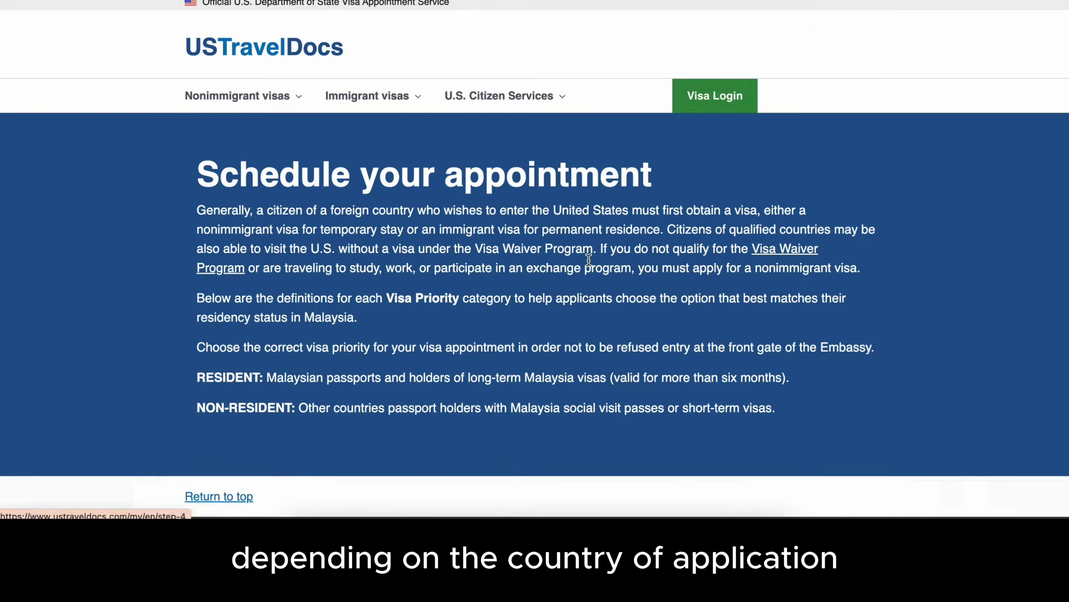
pyautogui.scroll(-9, 882, 322)
pyautogui.scroll(-12, 976, 320)
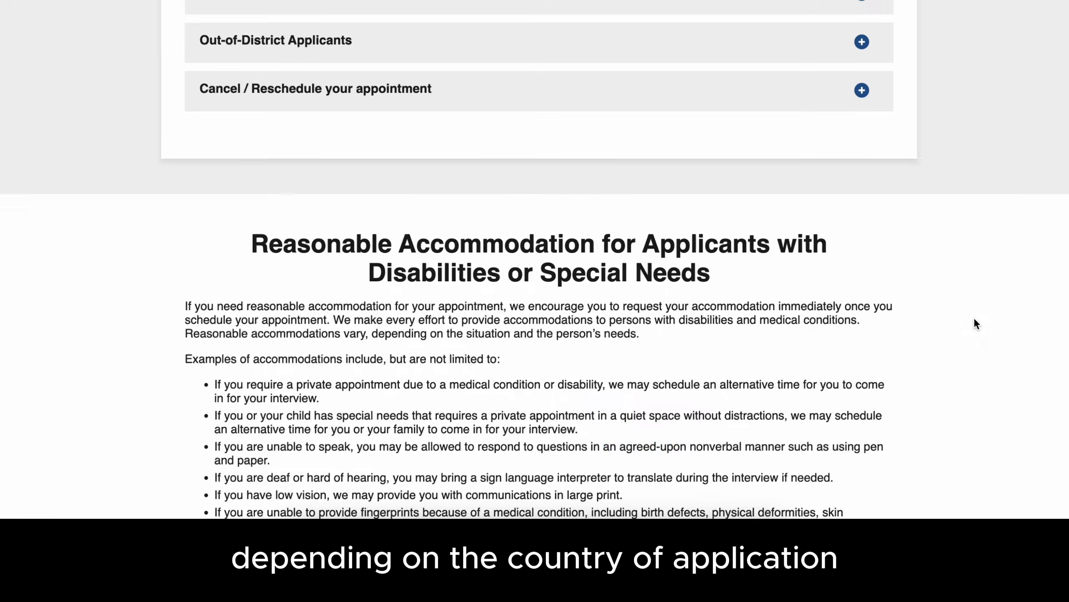
pyautogui.scroll(-8, 976, 319)
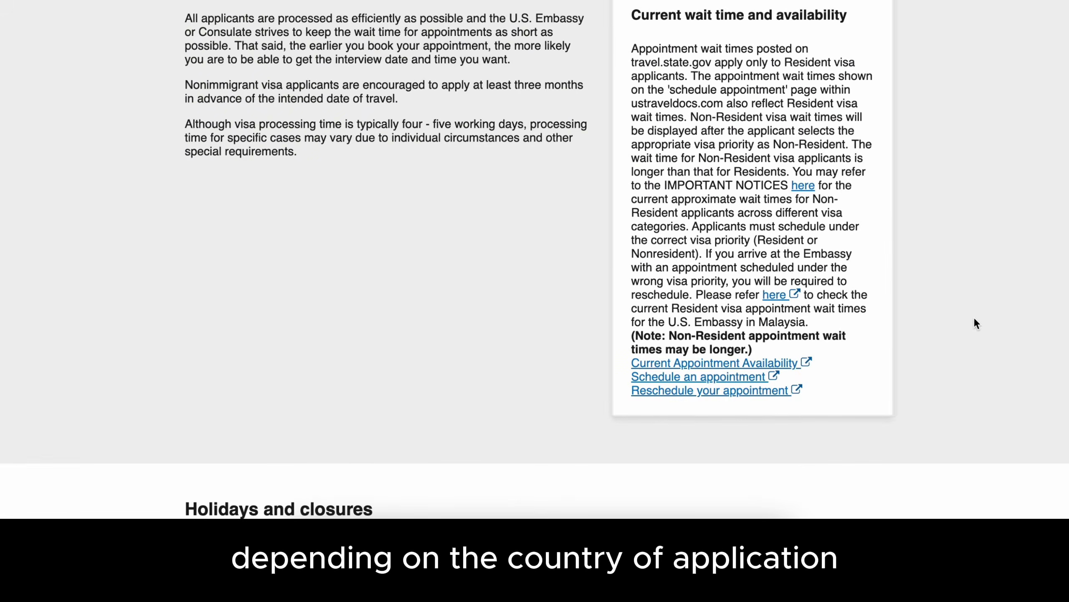
pyautogui.click(745, 378)
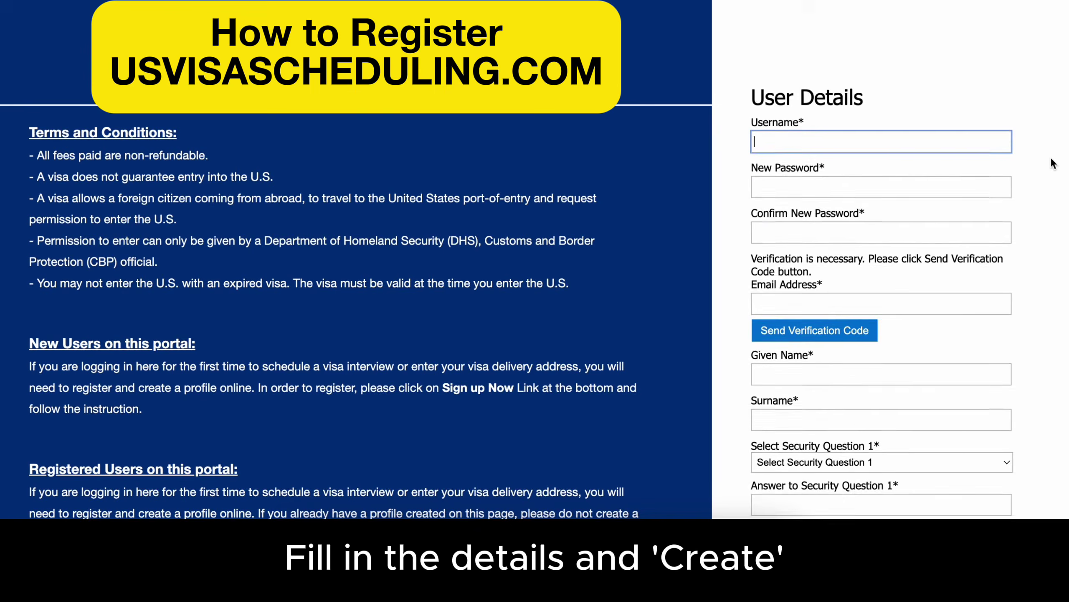
pyautogui.scroll(-5, 1053, 163)
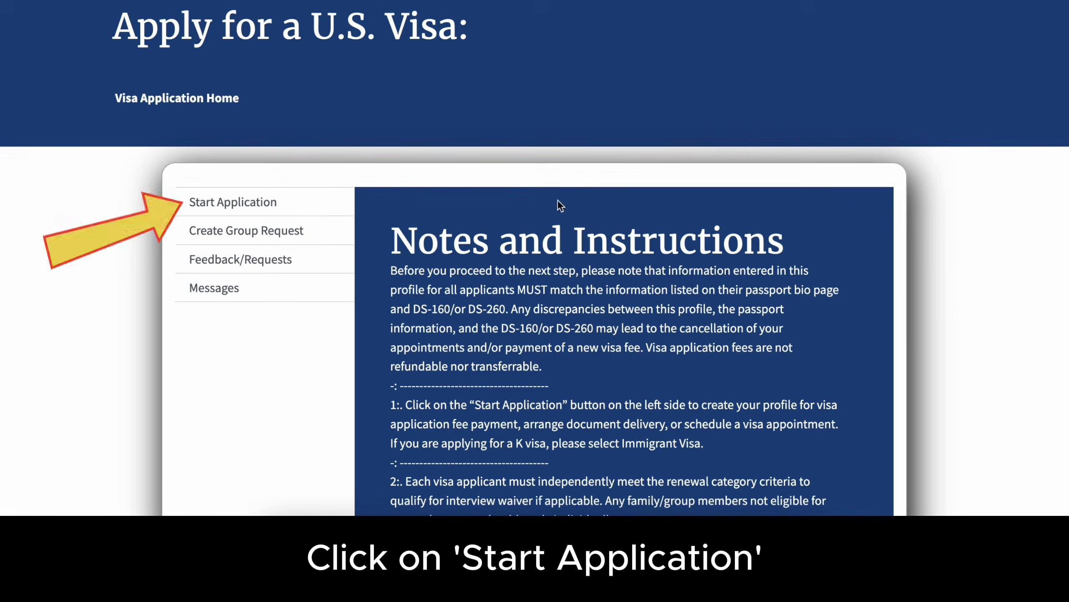
# - Start a new visa application profile and submit the applicant details
pyautogui.click(270, 203)
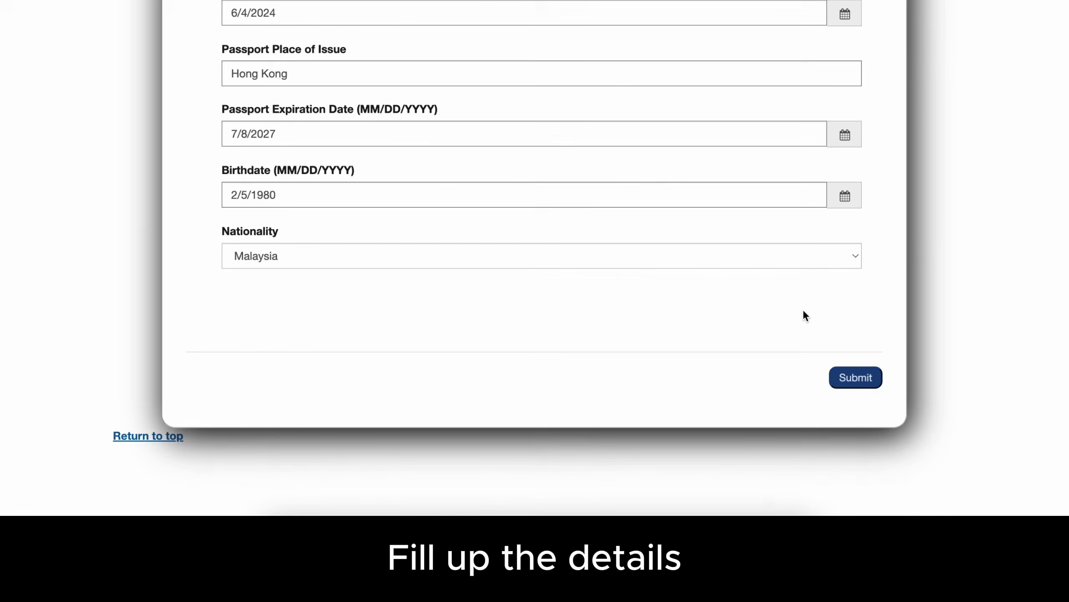
pyautogui.write('00')
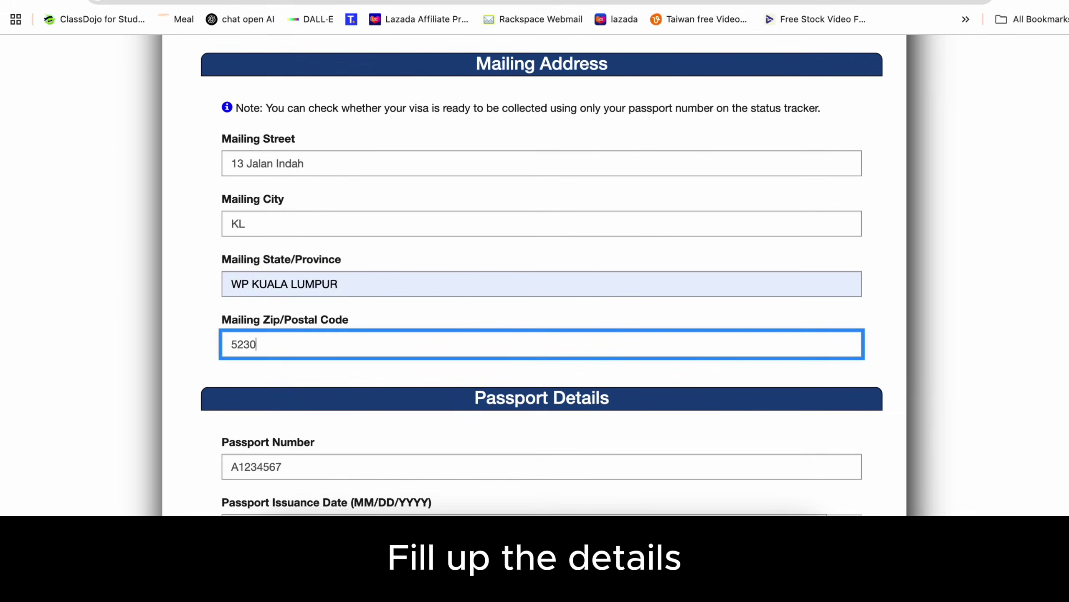
pyautogui.scroll(-10, 943, 316)
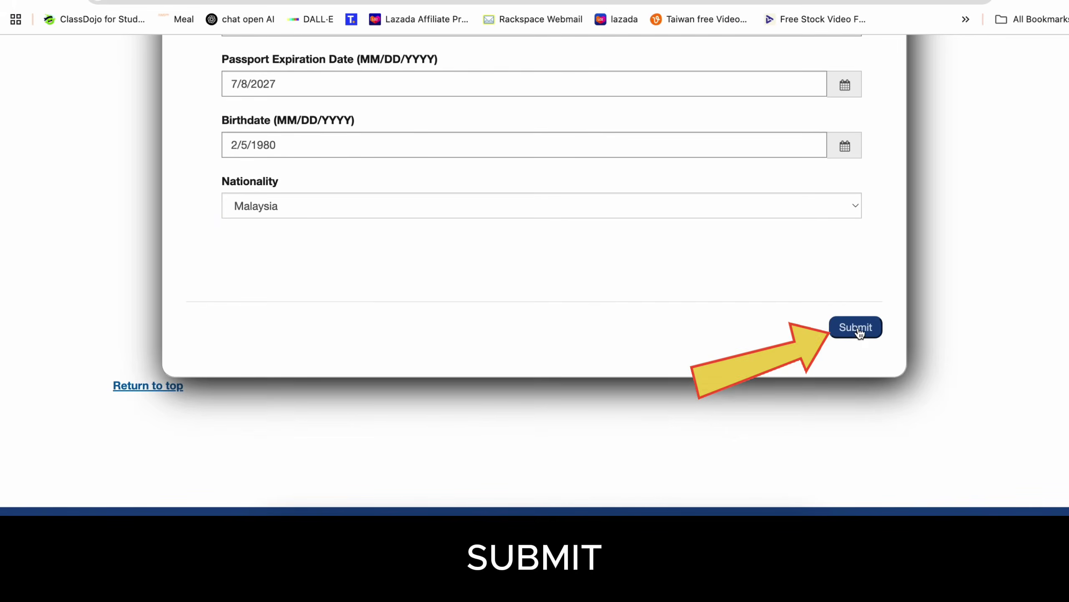
pyautogui.click(859, 329)
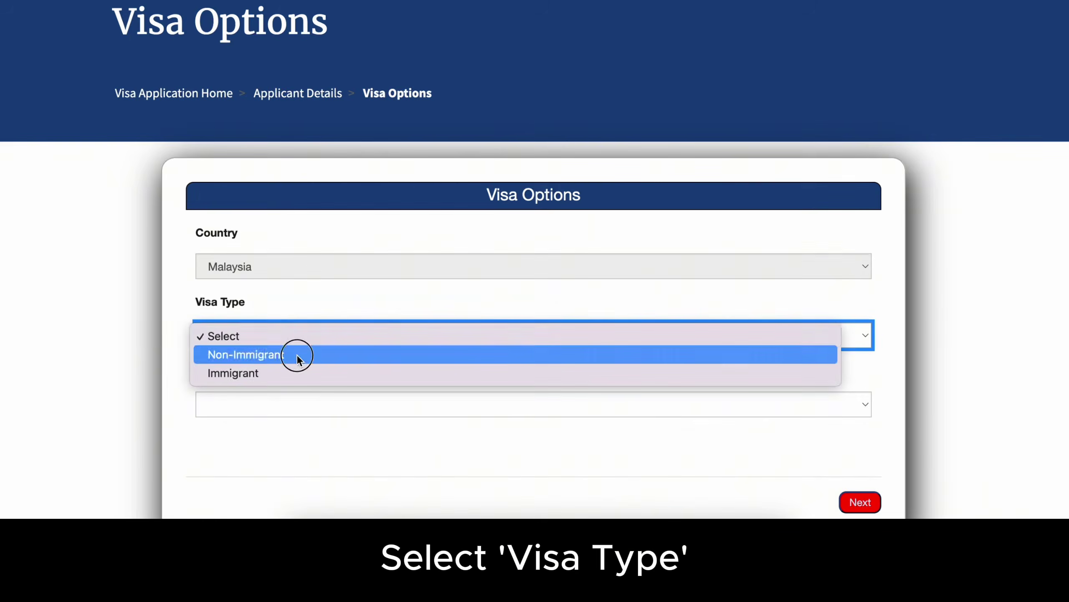
# - Choose Non-Immigrant, KUALA LUMPUR, KL Business/Tourism, Resident priority and B1/B2 visa class
pyautogui.click(297, 358)
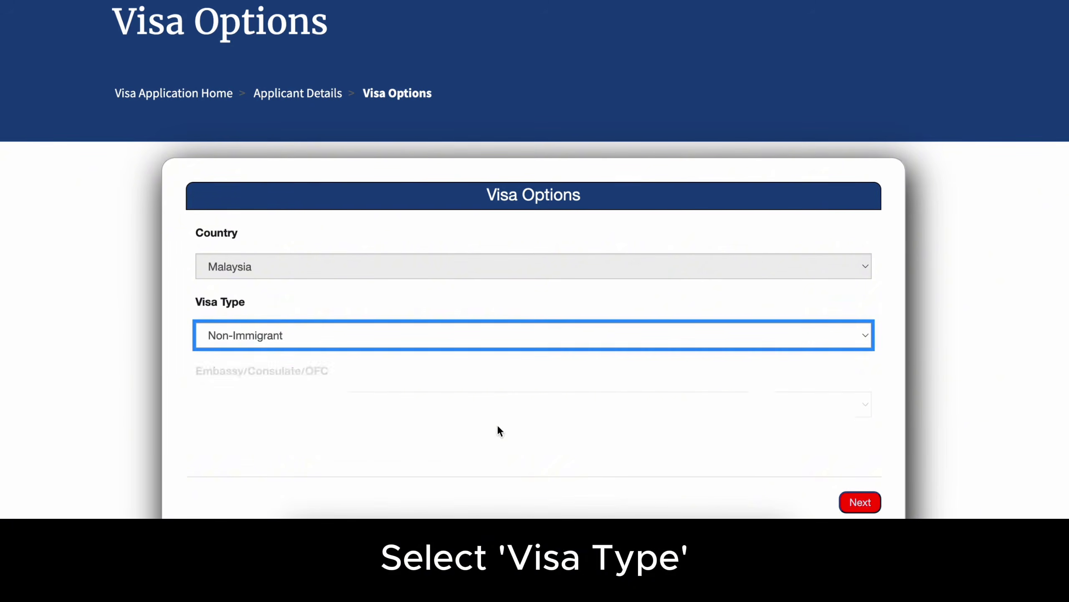
pyautogui.click(817, 409)
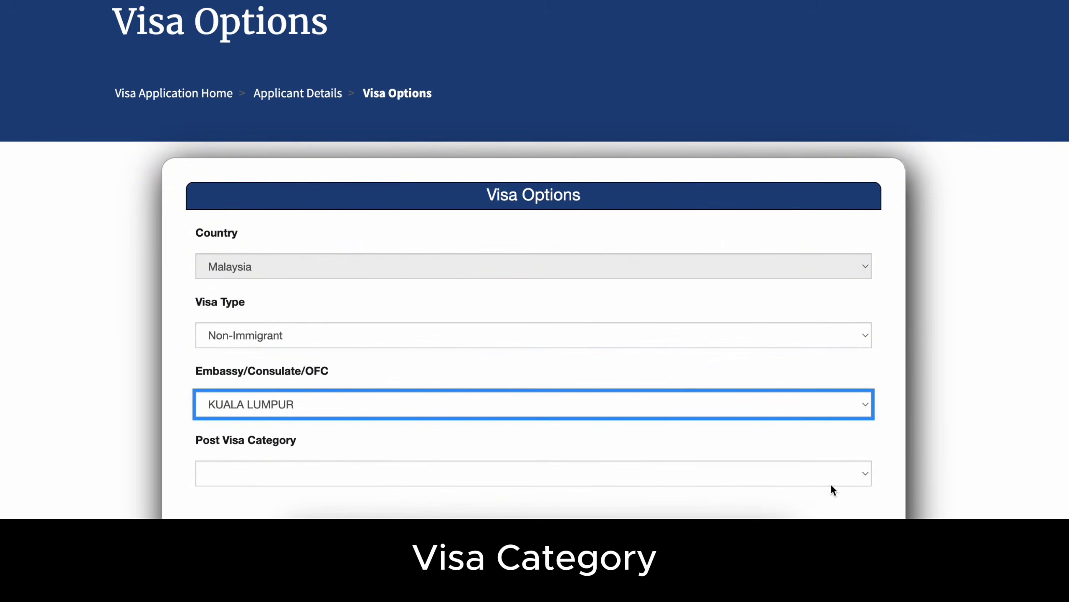
pyautogui.click(864, 473)
pyautogui.click(311, 355)
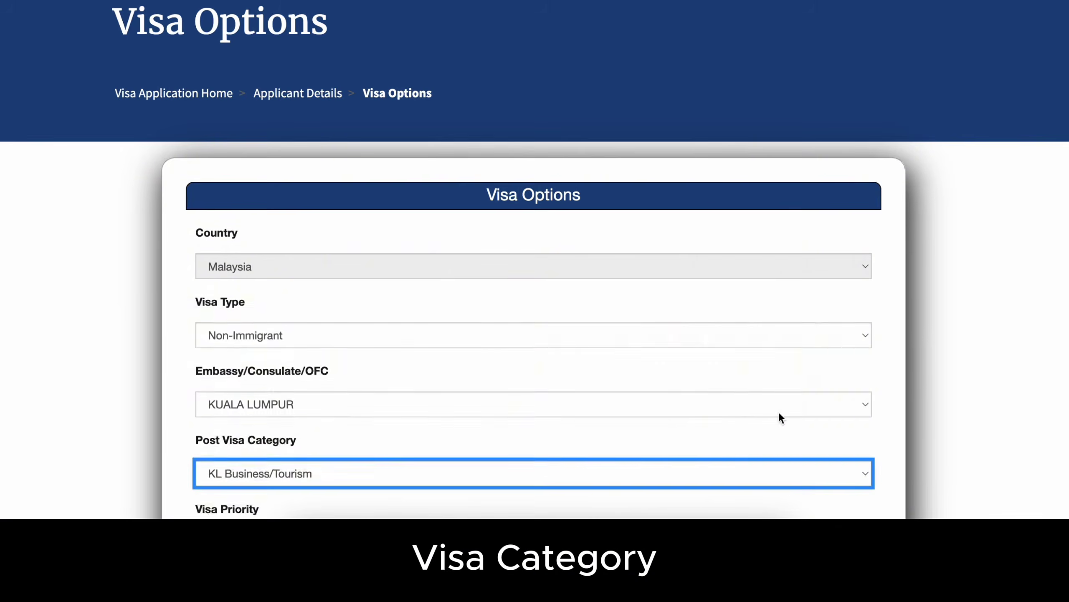
pyautogui.scroll(-5, 779, 412)
pyautogui.click(861, 382)
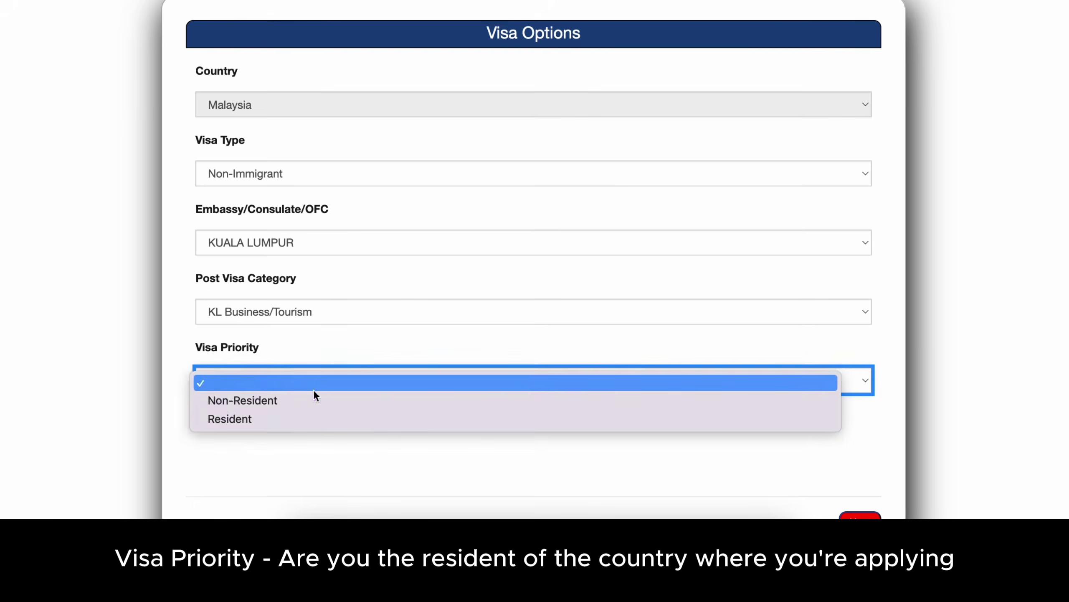
pyautogui.click(341, 421)
pyautogui.scroll(-6, 736, 423)
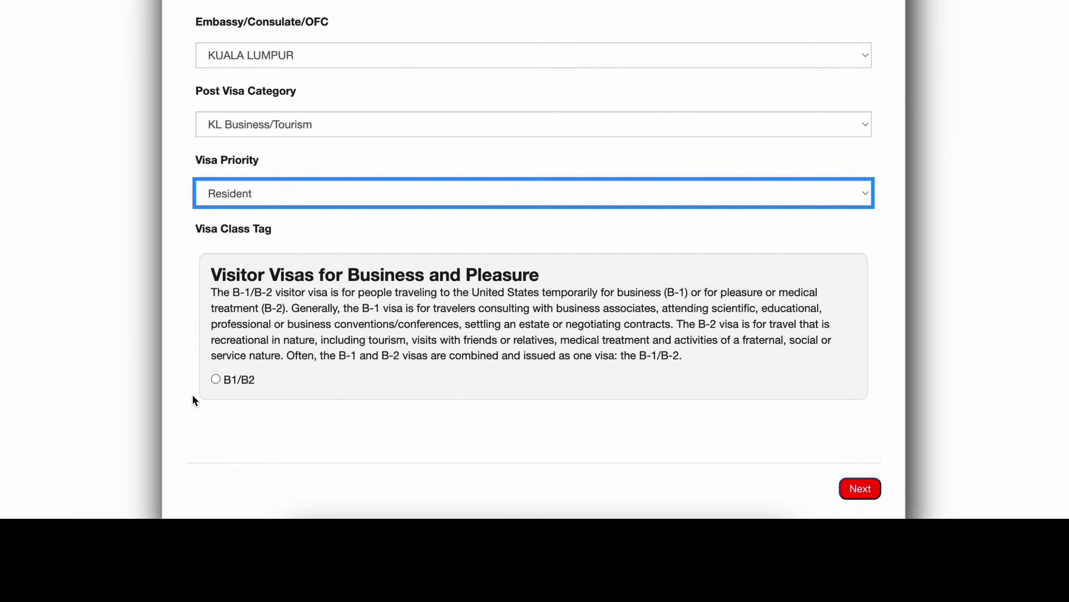
pyautogui.click(216, 379)
pyautogui.click(860, 488)
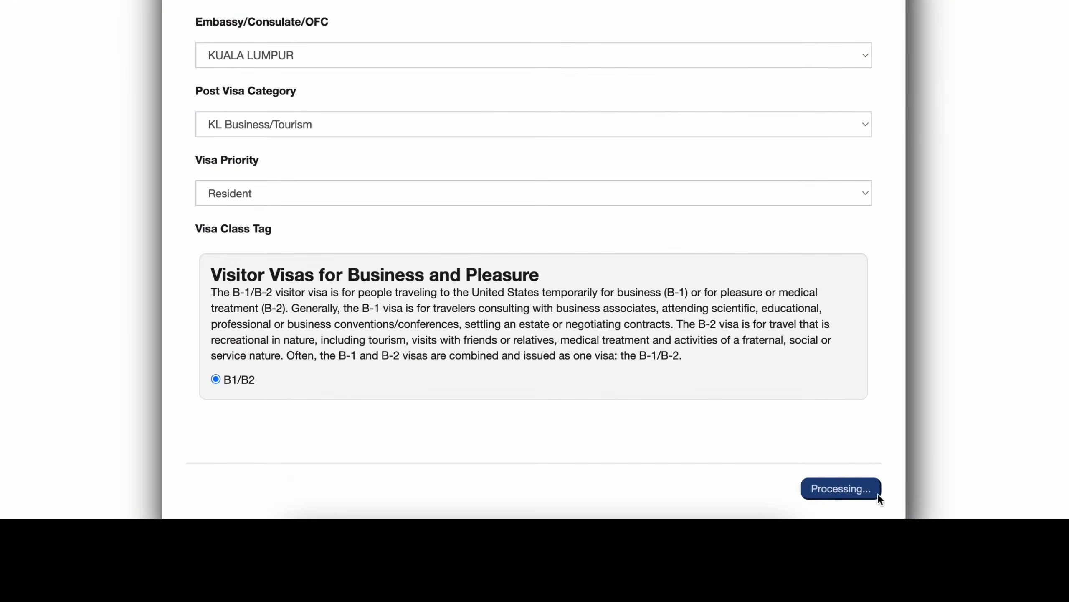
pyautogui.click(659, 350)
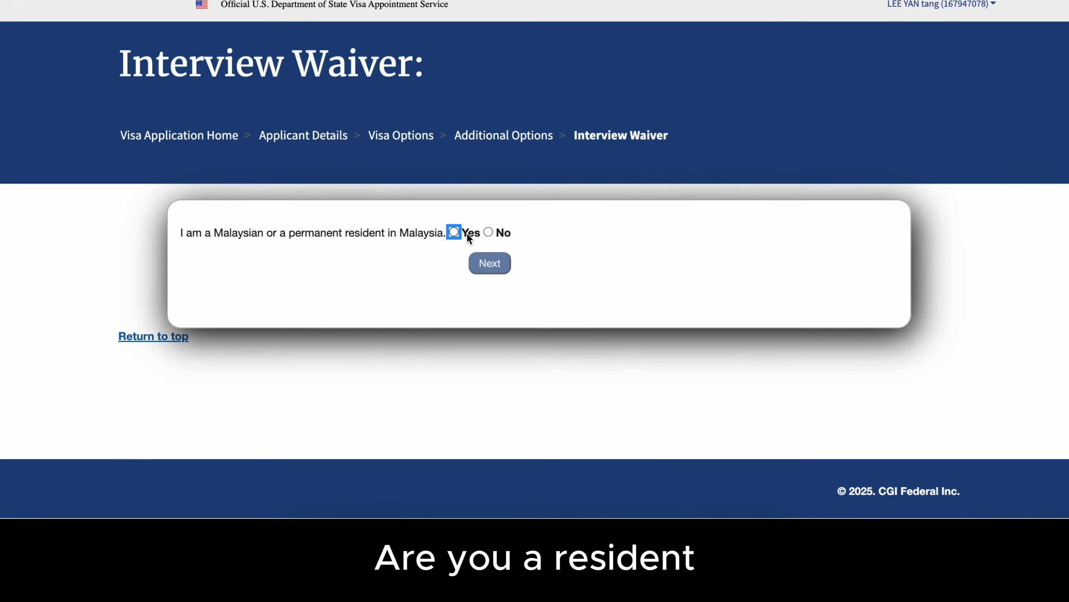
# - Answer the interview waiver questions Yes, No, No and pass Manage Dependents
pyautogui.click(454, 232)
pyautogui.click(503, 267)
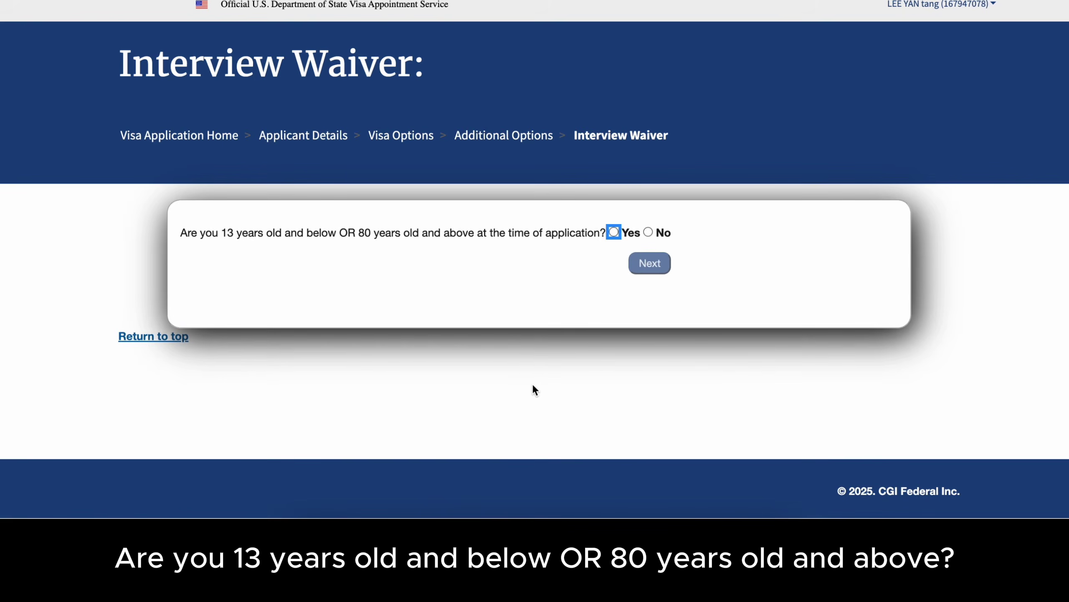
pyautogui.click(650, 232)
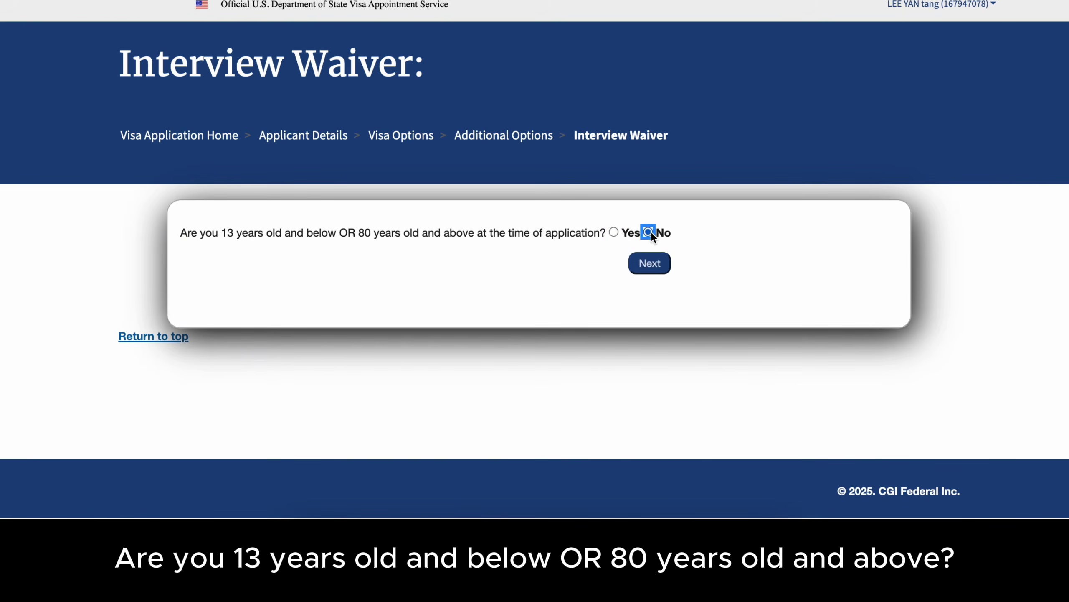
pyautogui.click(651, 263)
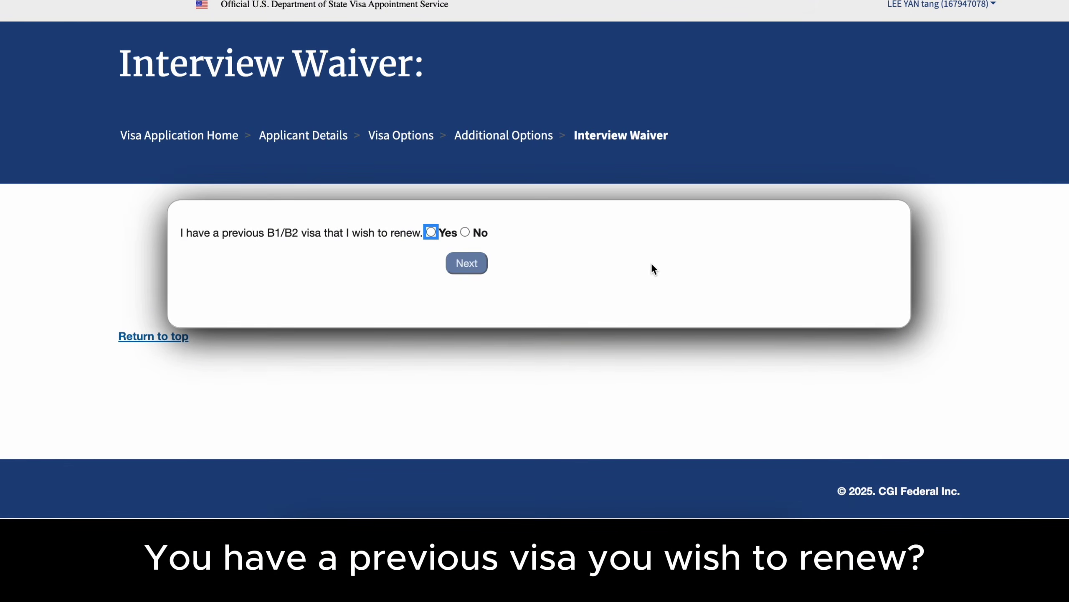
pyautogui.click(465, 233)
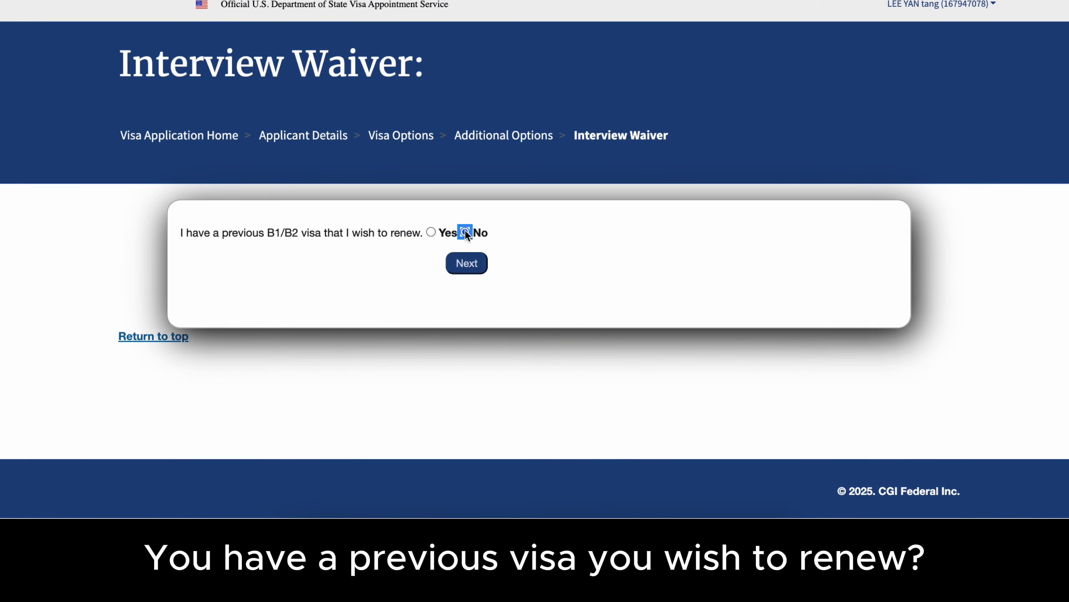
pyautogui.click(469, 264)
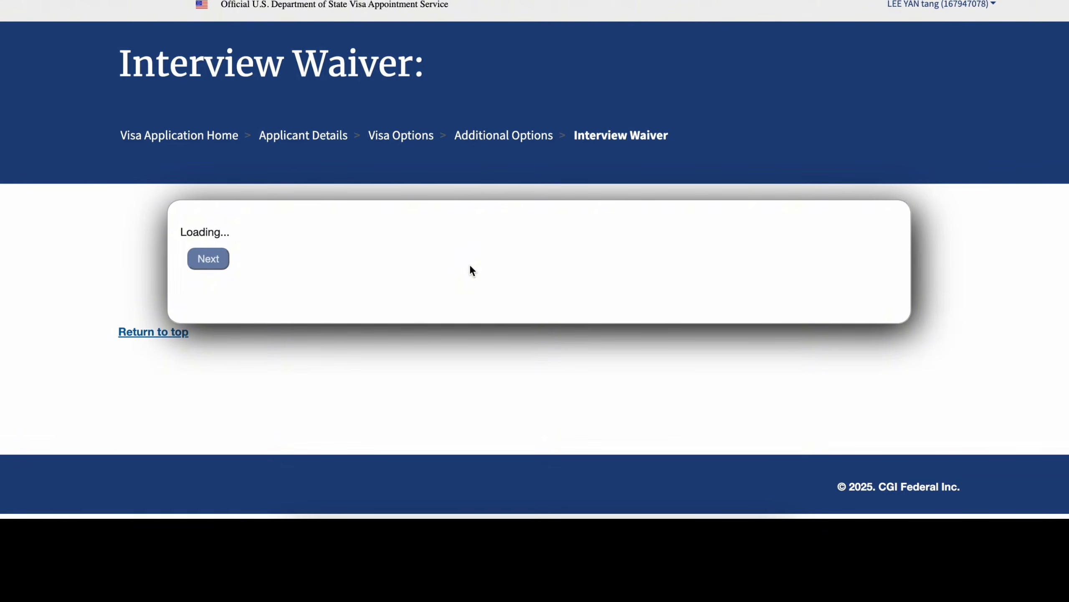
pyautogui.scroll(-1, 948, 394)
pyautogui.click(854, 484)
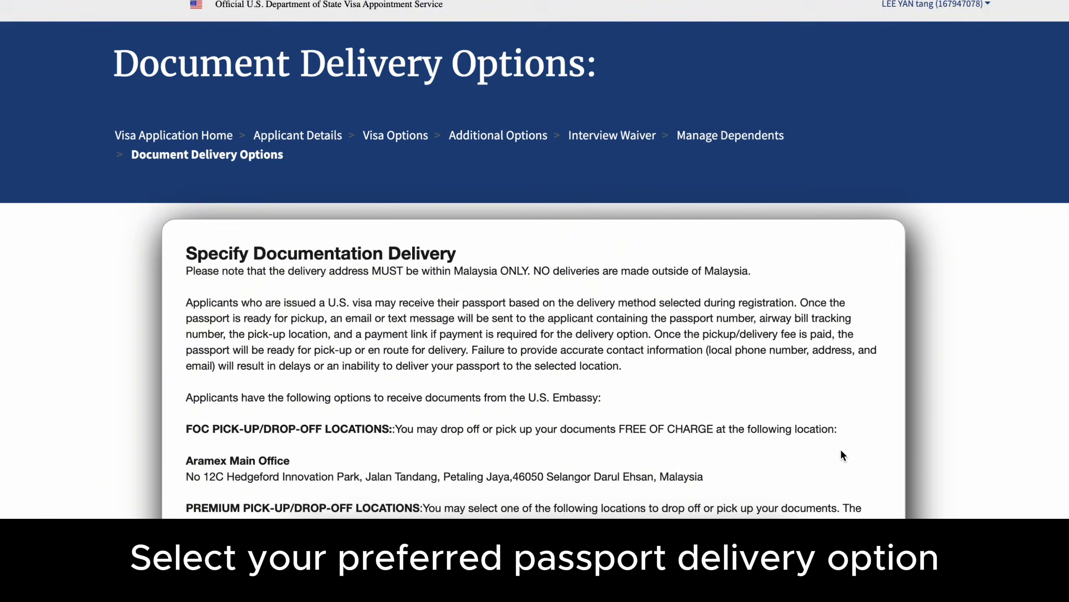
# - Choose passport pick-up at the free Aramex Main Office and continue to payment
pyautogui.scroll(-2, 439, 381)
pyautogui.scroll(-10, 439, 381)
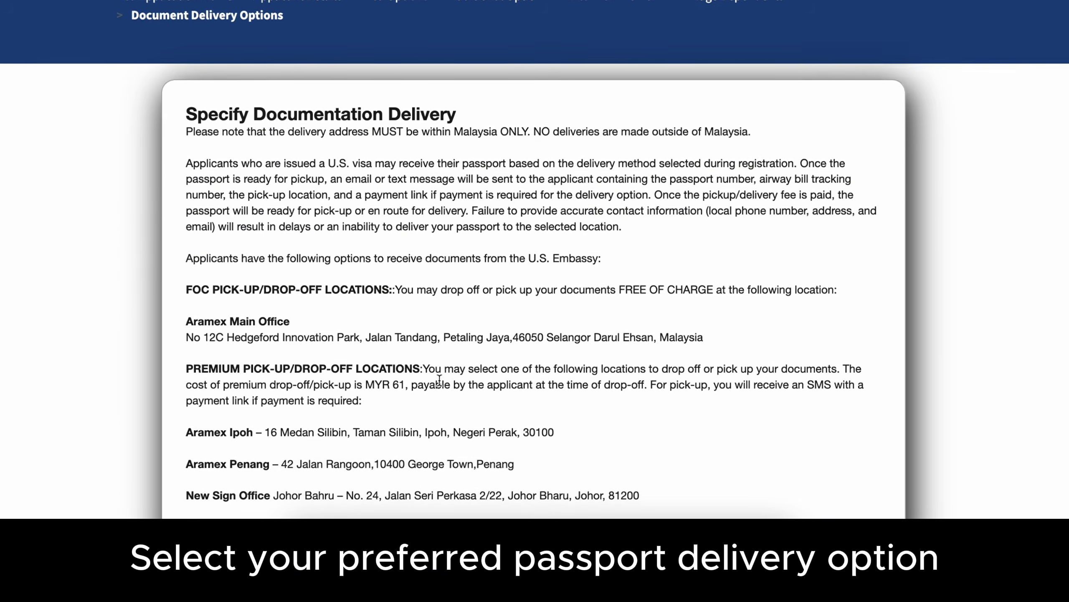
pyautogui.click(209, 425)
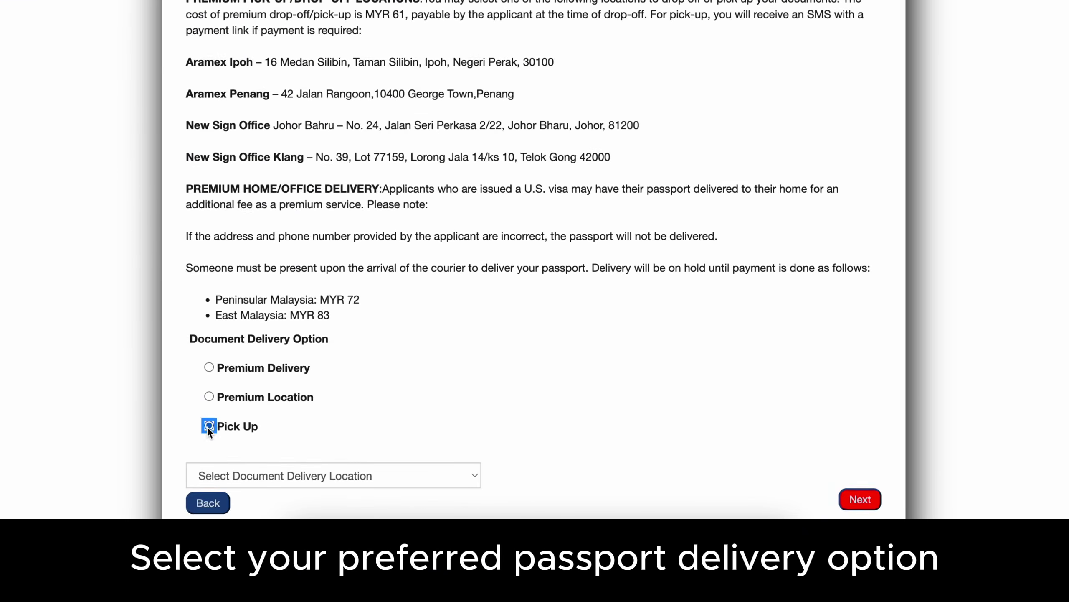
pyautogui.scroll(-3, 467, 403)
pyautogui.click(473, 351)
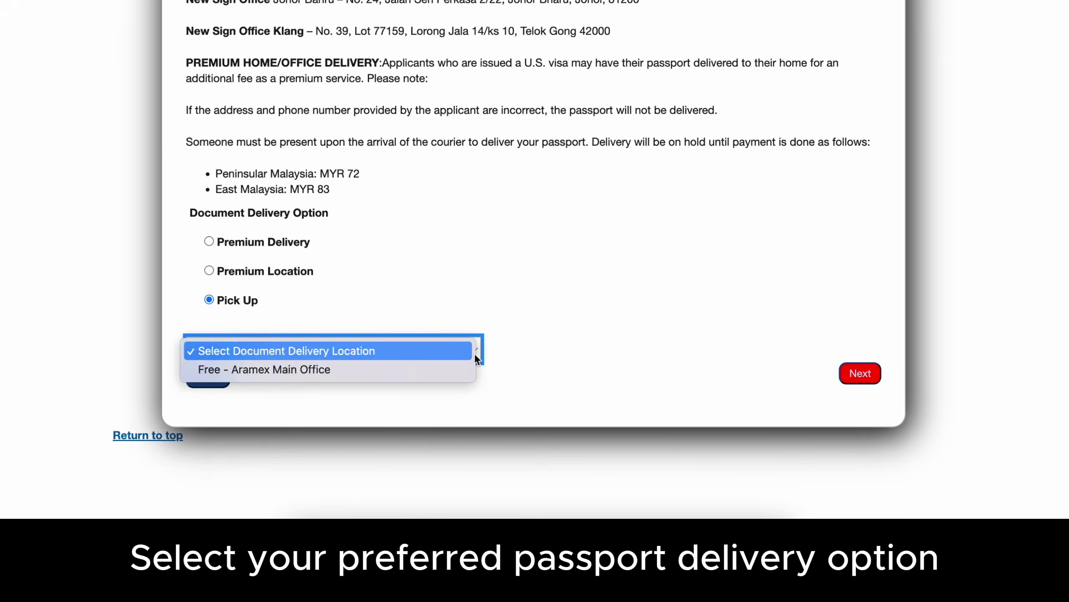
pyautogui.click(358, 374)
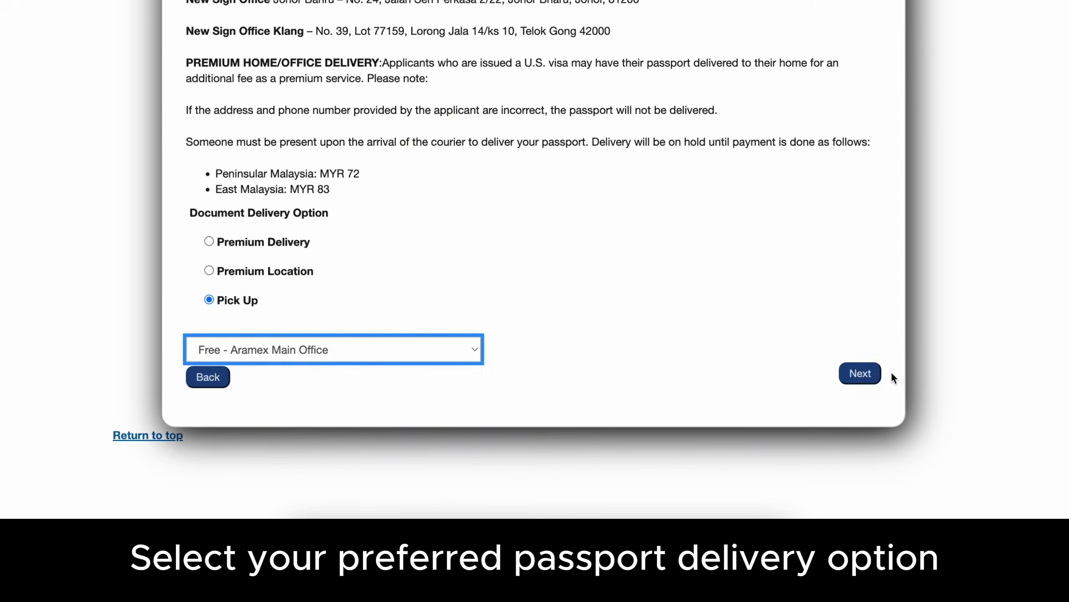
pyautogui.click(868, 375)
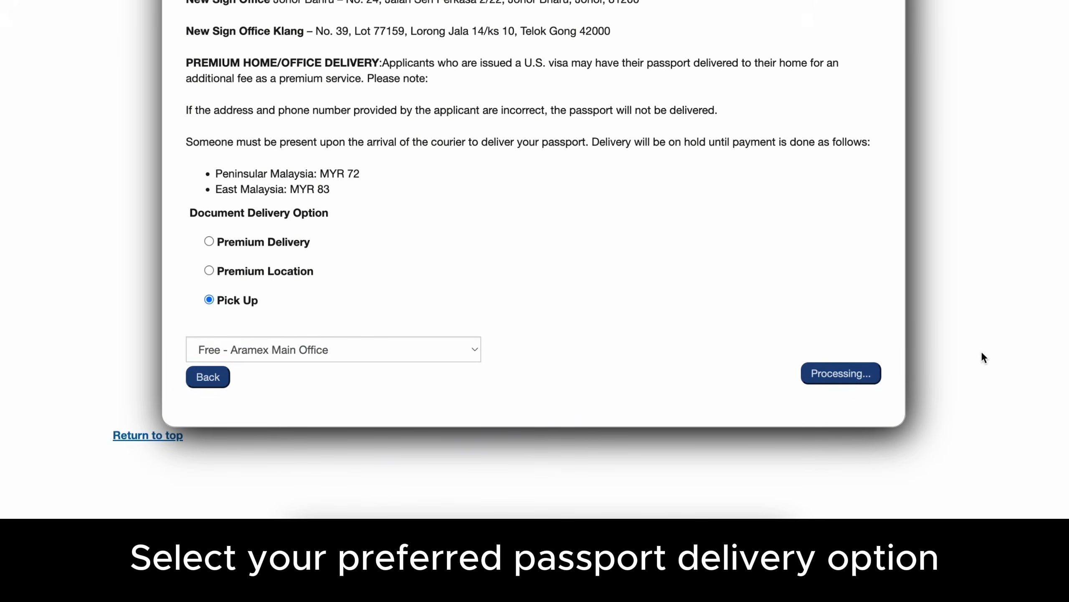
pyautogui.scroll(-4, 984, 349)
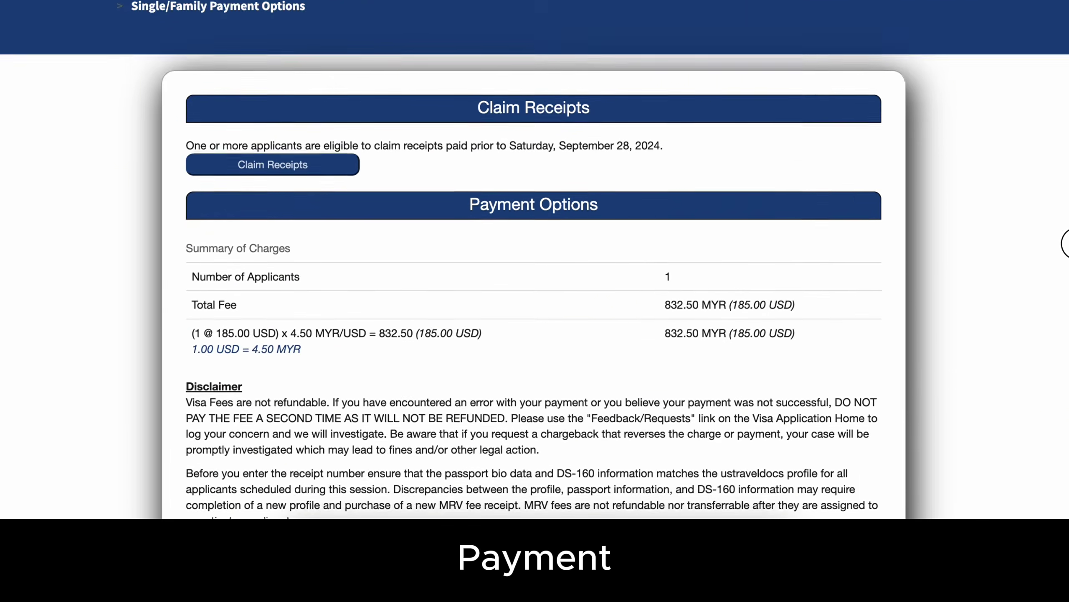
# - Select 'Pay with Debit or Credit Mastercard in USD', submit it, and proceed to pay
pyautogui.scroll(-2, 1067, 243)
pyautogui.scroll(-2, 1068, 277)
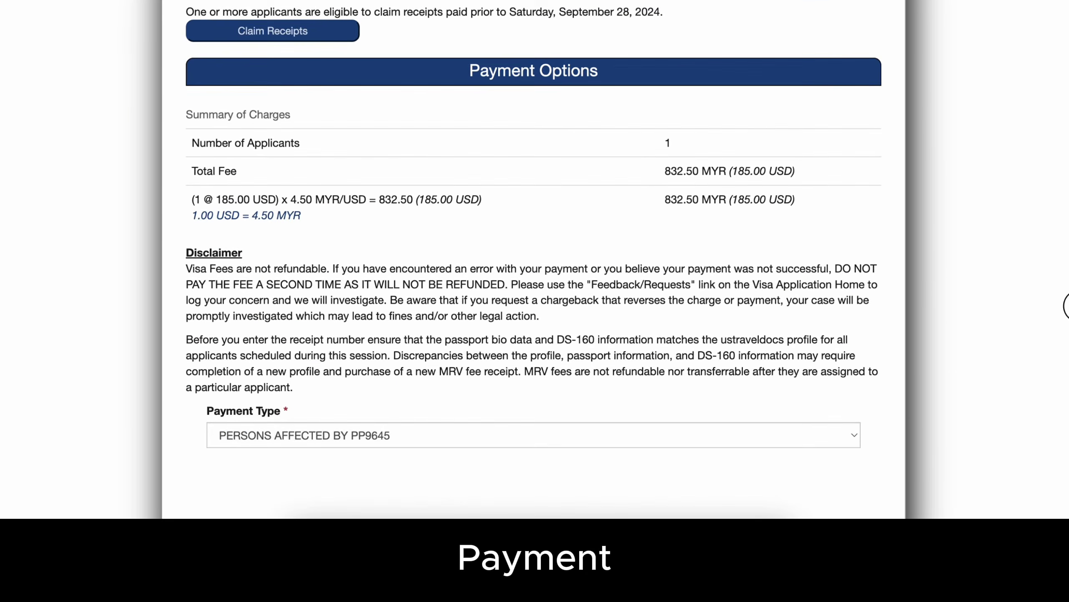
pyautogui.click(854, 439)
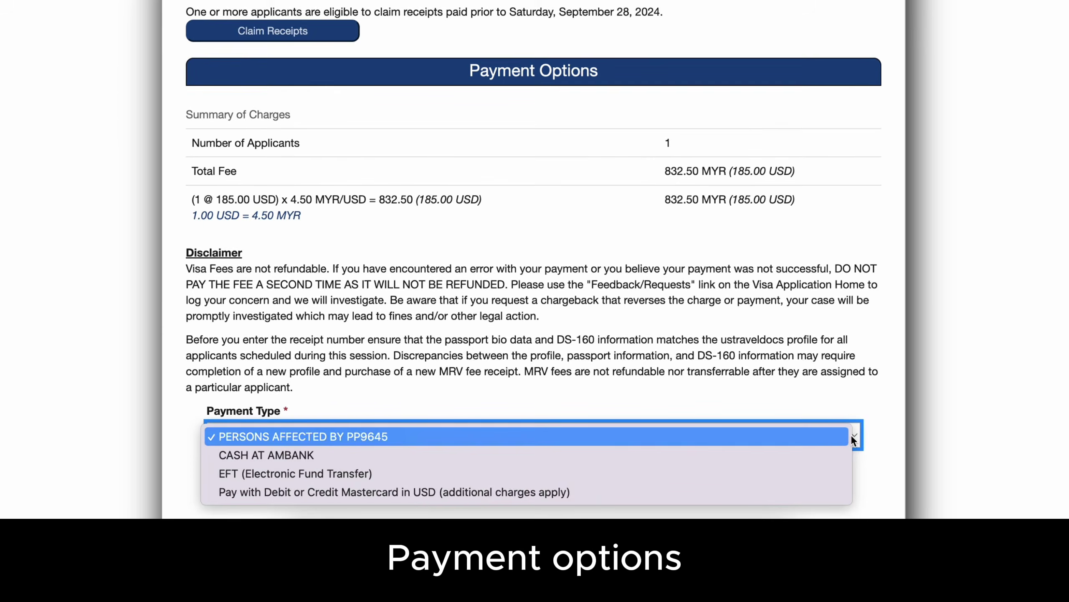
pyautogui.click(783, 491)
pyautogui.scroll(-5, 872, 443)
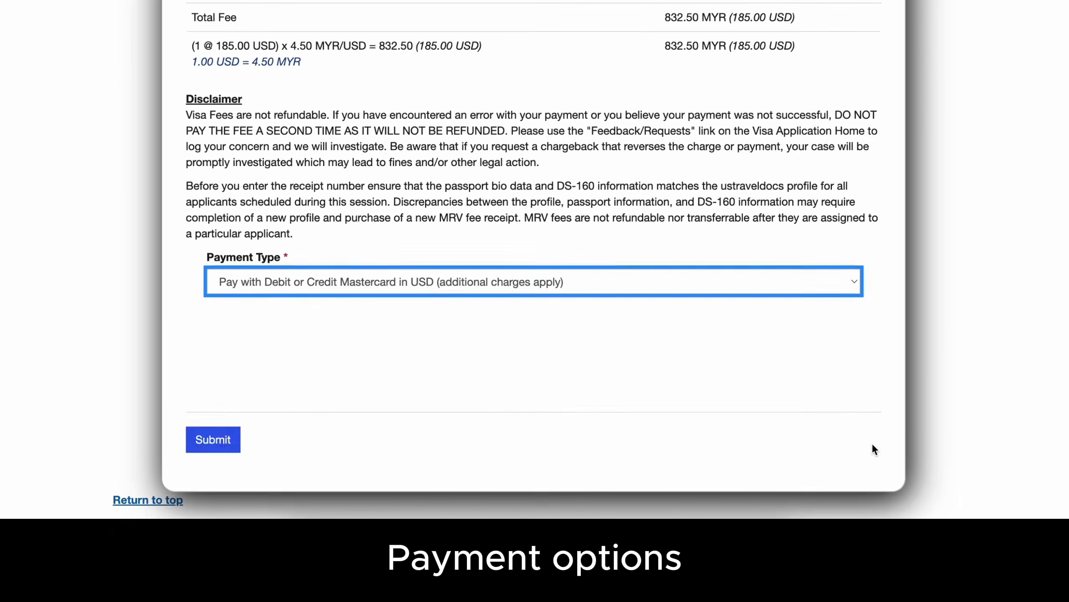
pyautogui.click(223, 441)
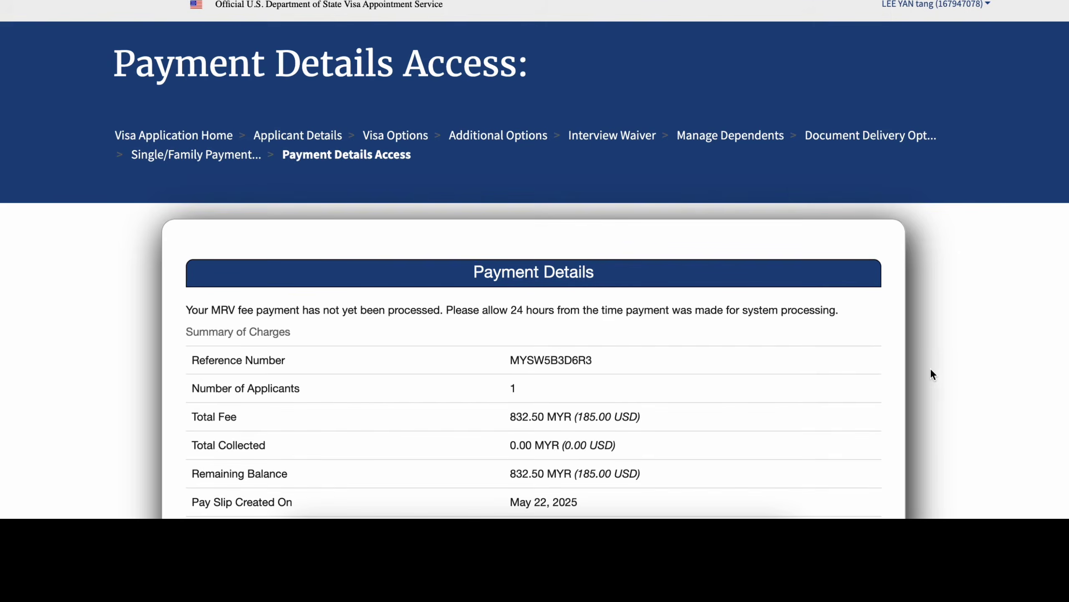
pyautogui.scroll(-4, 1068, 297)
pyautogui.click(594, 442)
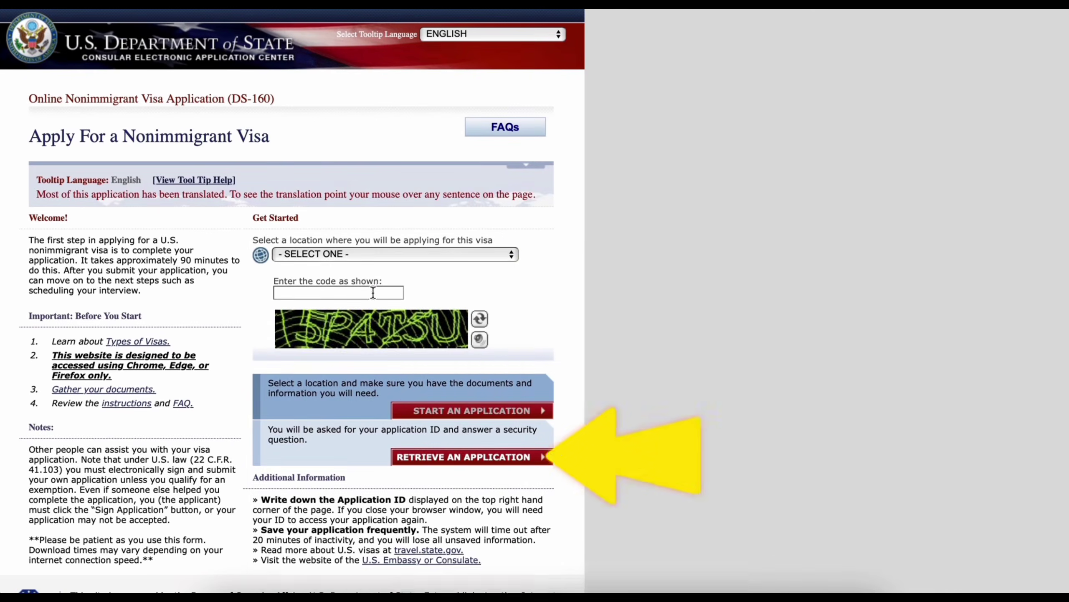
# - Select MALAYSIA, KUALA LUMPUR as the location and enter the captcha code HN5W
pyautogui.click(375, 255)
pyautogui.scroll(-15, 377, 252)
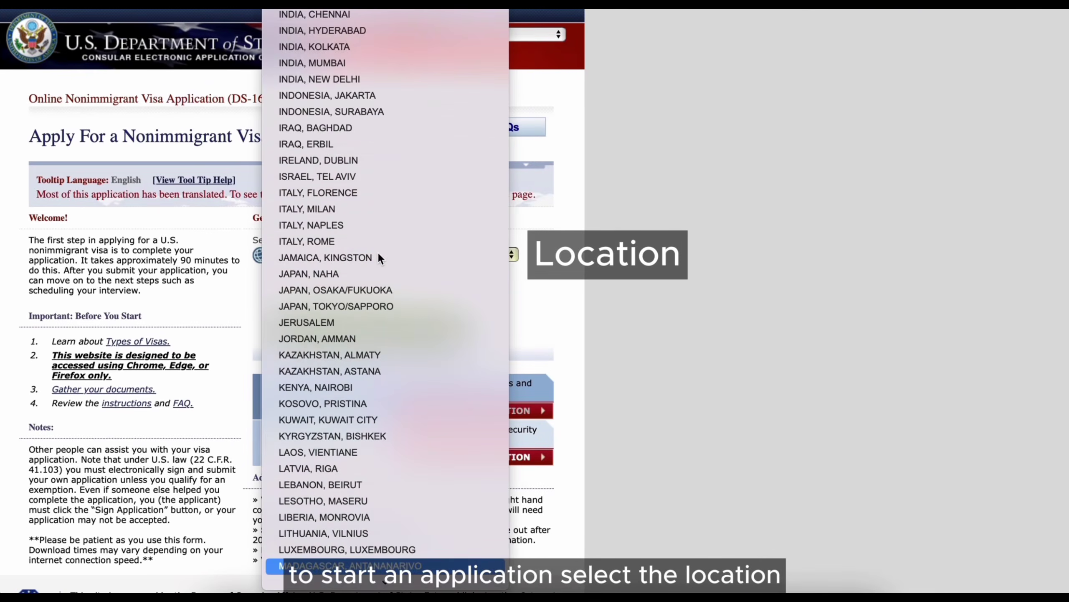
pyautogui.scroll(-3, 356, 489)
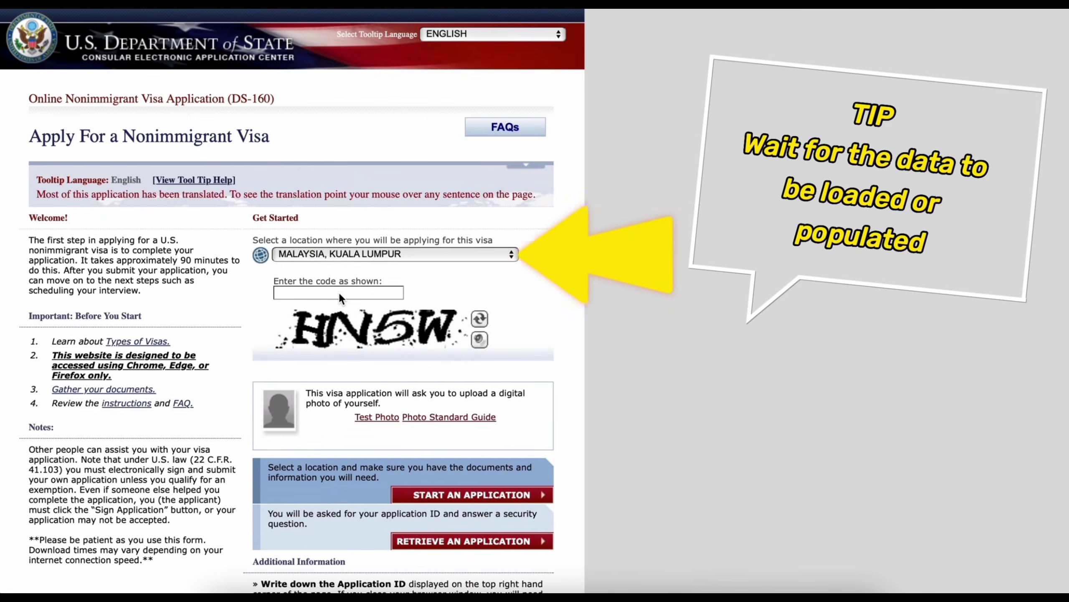
pyautogui.click(340, 292)
pyautogui.write('HN5W')
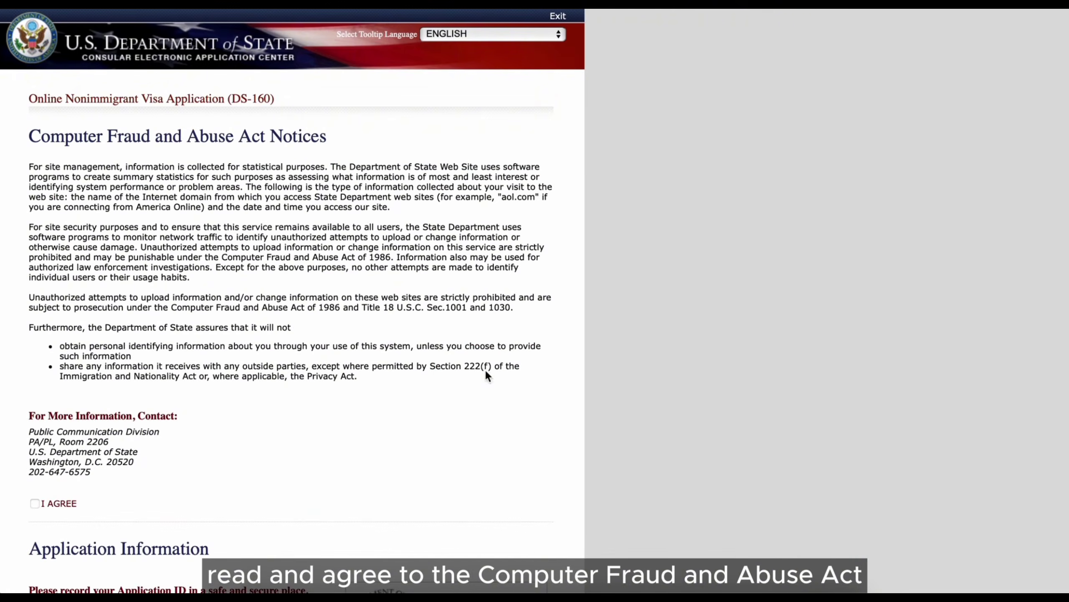
# - Accept the Computer Fraud and Abuse Act notices and answer the security question
pyautogui.scroll(-3, 81, 501)
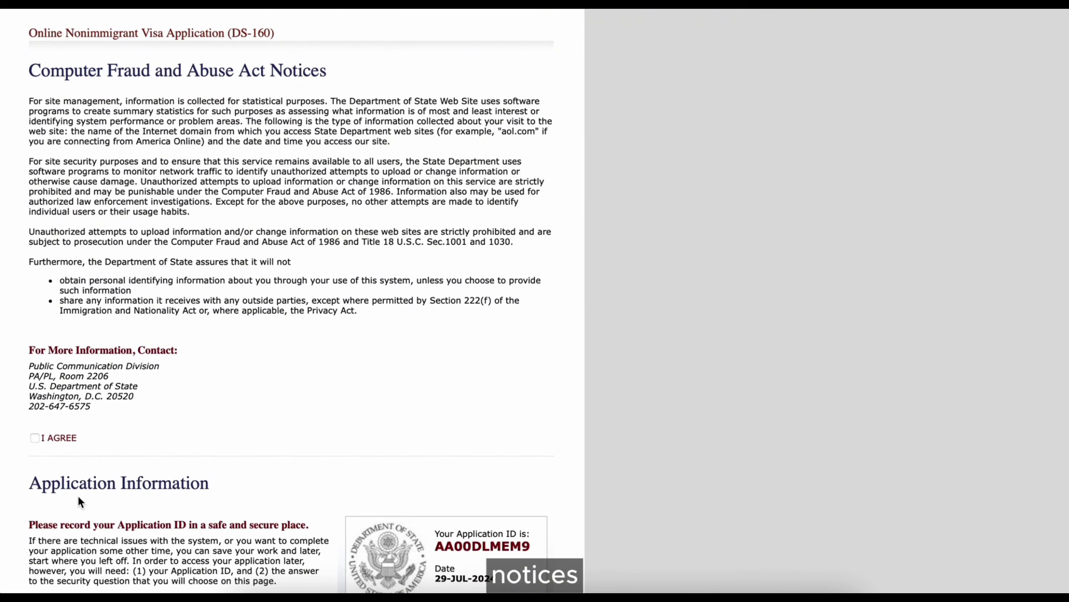
pyautogui.click(35, 438)
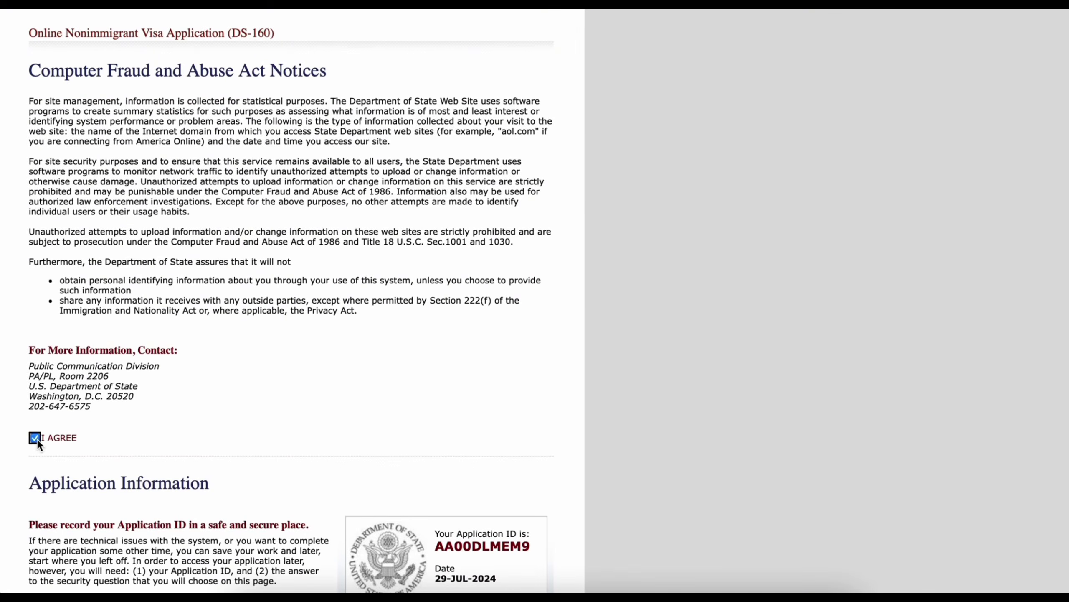
pyautogui.scroll(-10, 345, 471)
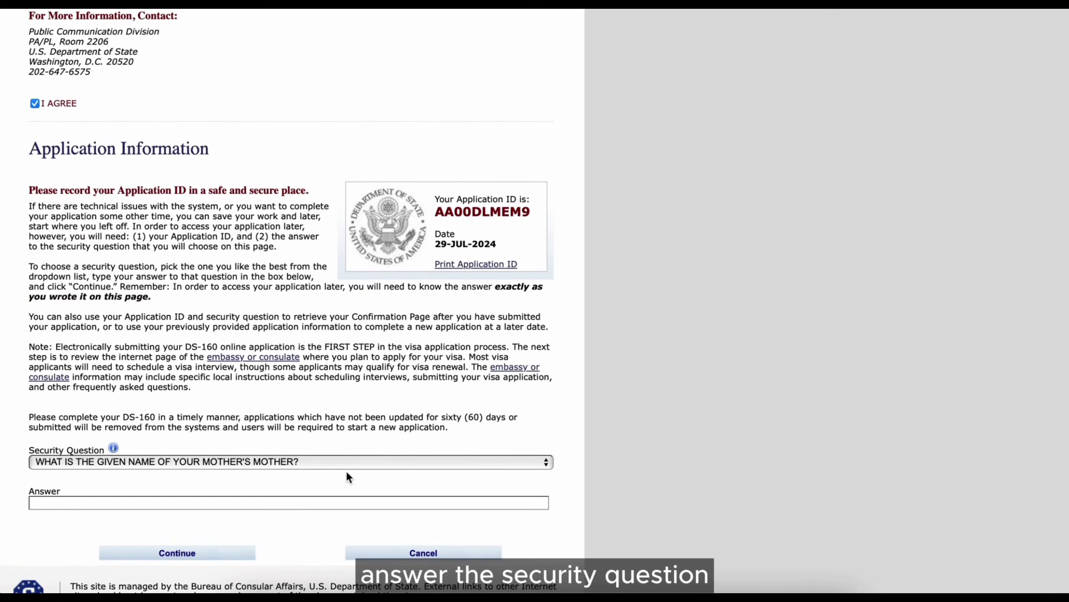
pyautogui.scroll(-1, 346, 470)
pyautogui.click(346, 470)
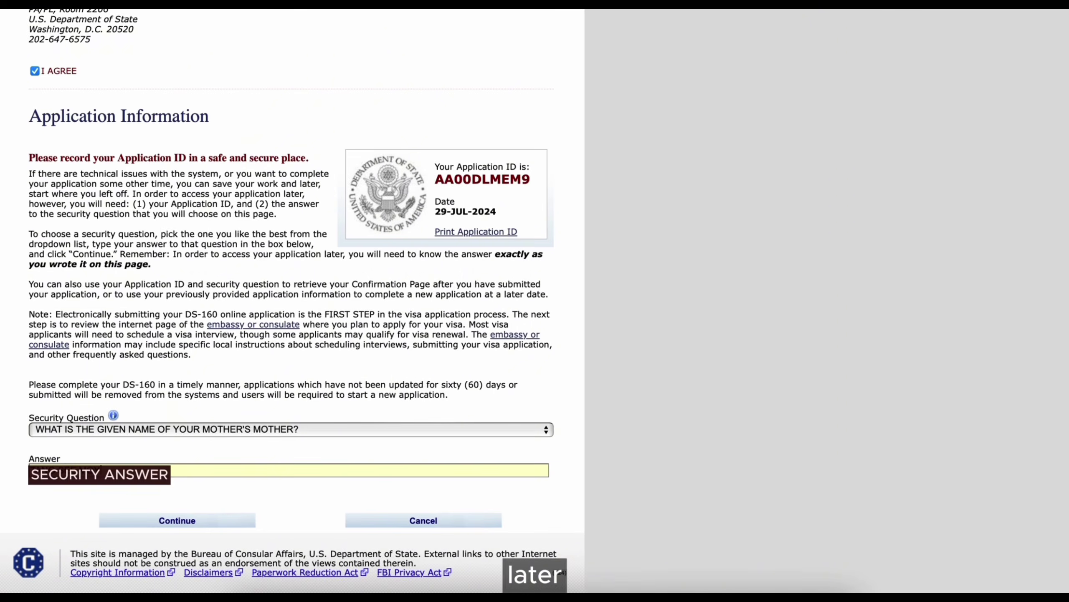
# - Enter the applicant's surname and given names, with no native-alphabet name or telecode
pyautogui.click(224, 522)
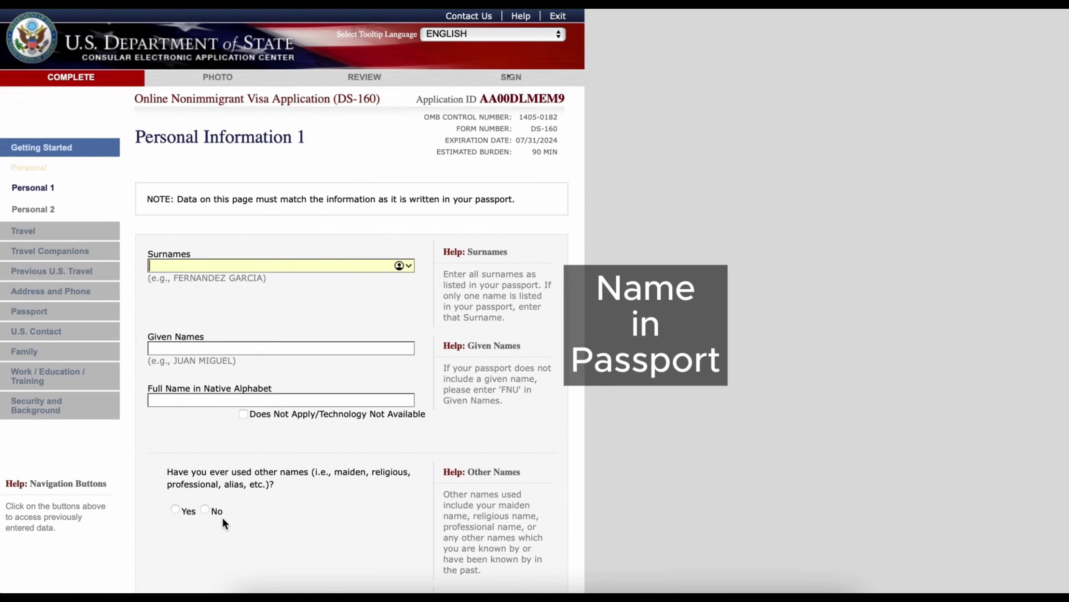
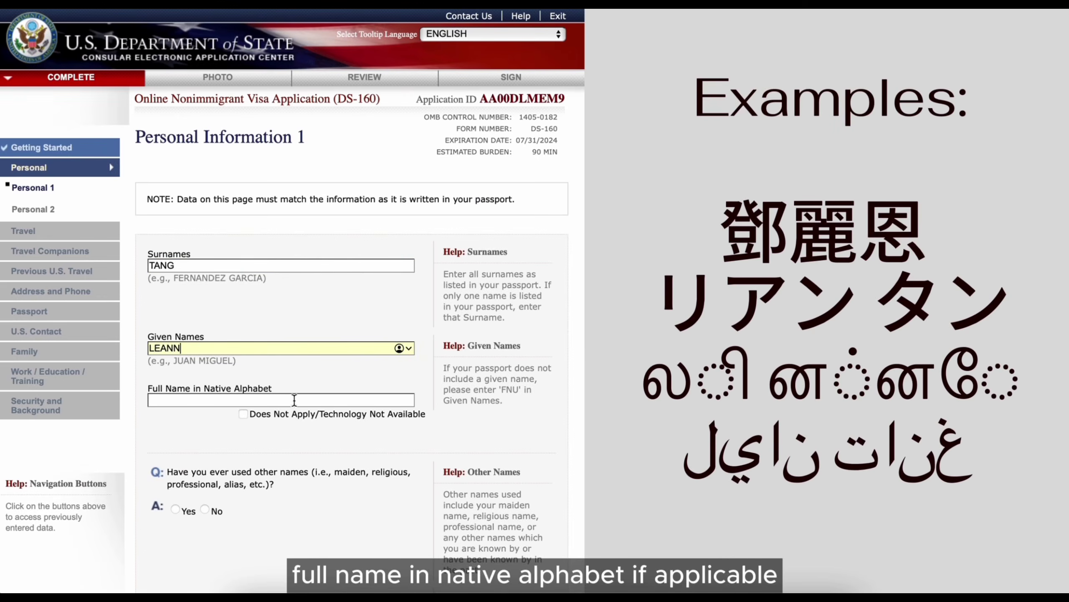
pyautogui.click(244, 414)
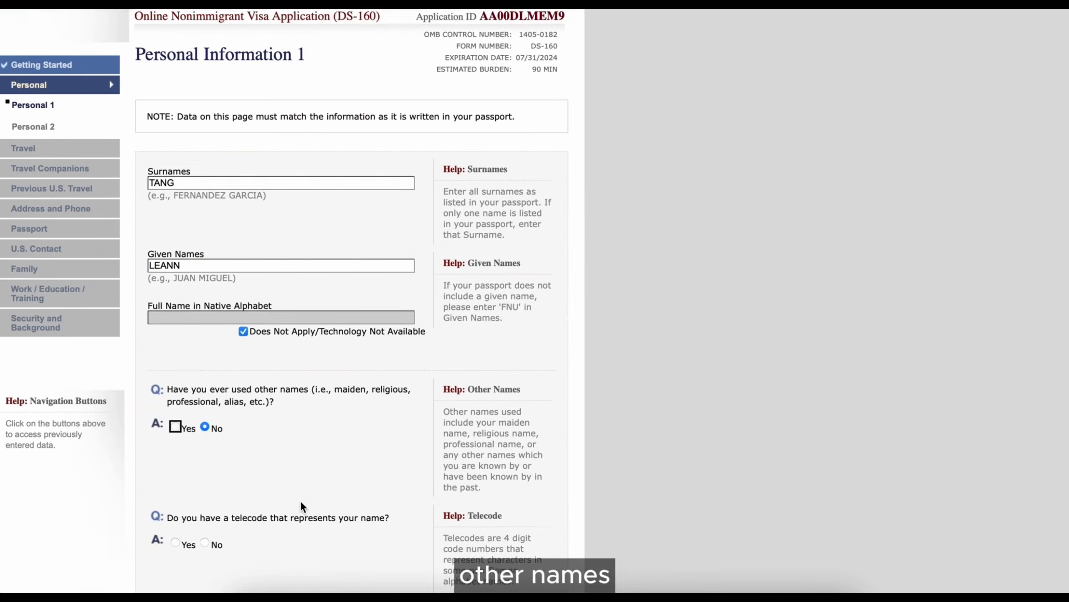
pyautogui.scroll(-4, 300, 500)
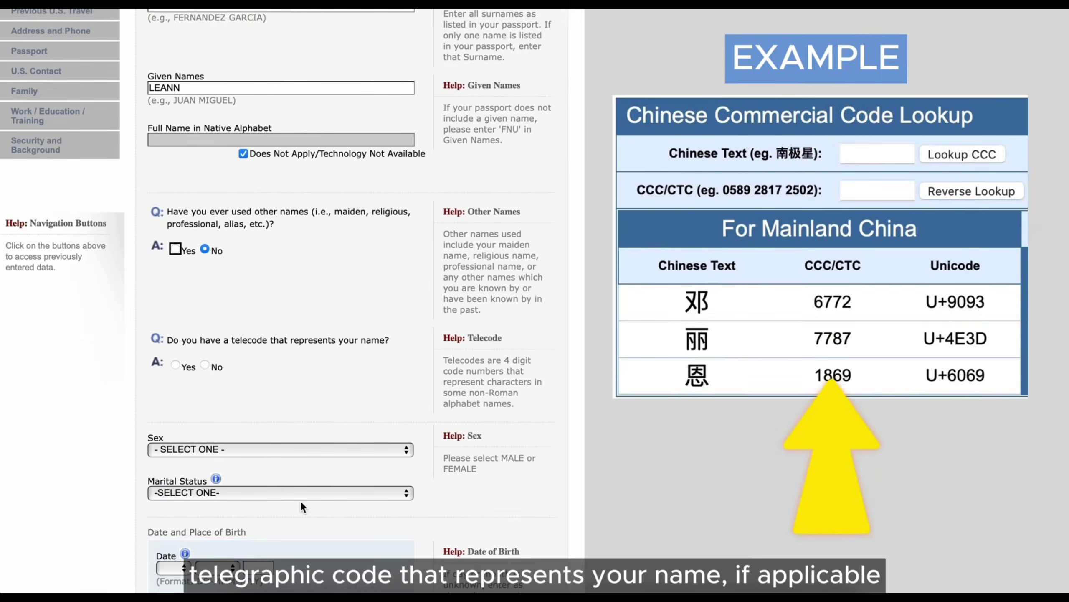
pyautogui.click(206, 364)
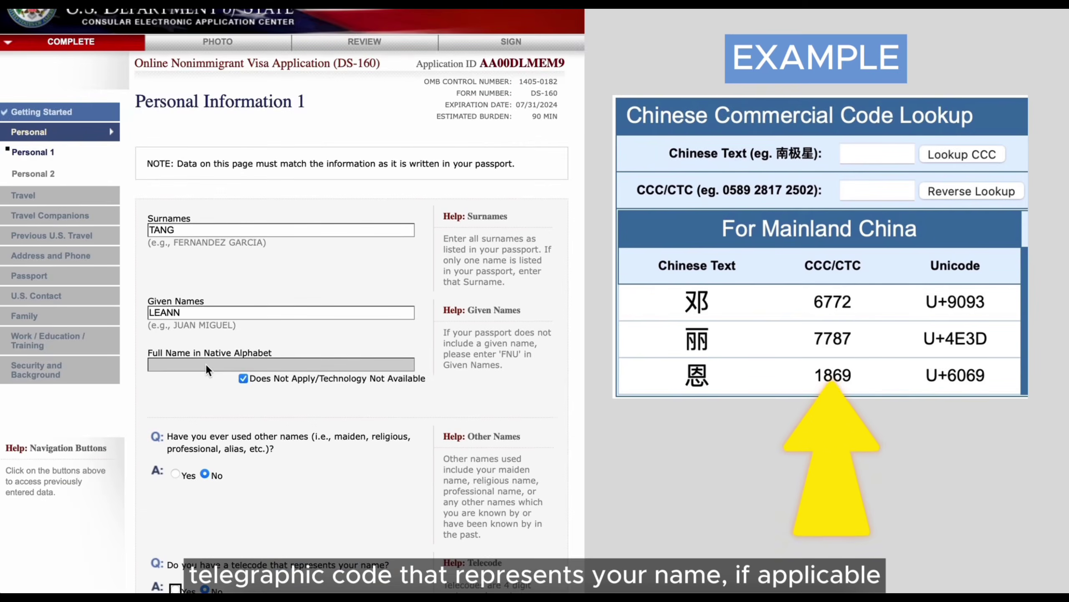
# - Set sex to FEMALE and marital status to MARRIED
pyautogui.scroll(-2, 313, 455)
pyautogui.scroll(-4, 315, 458)
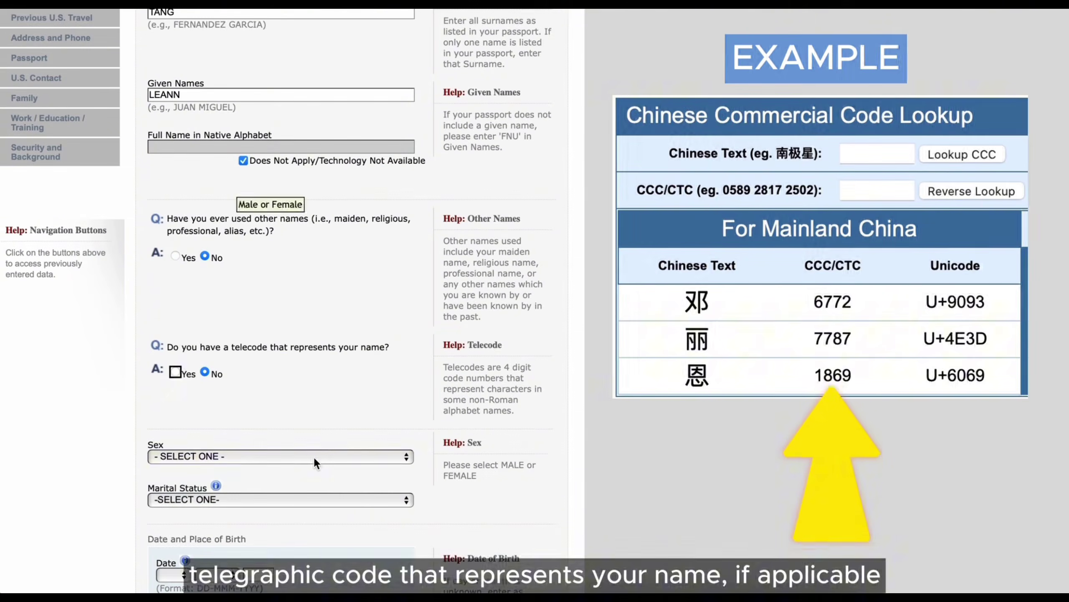
pyautogui.click(313, 457)
pyautogui.click(238, 489)
pyautogui.click(267, 499)
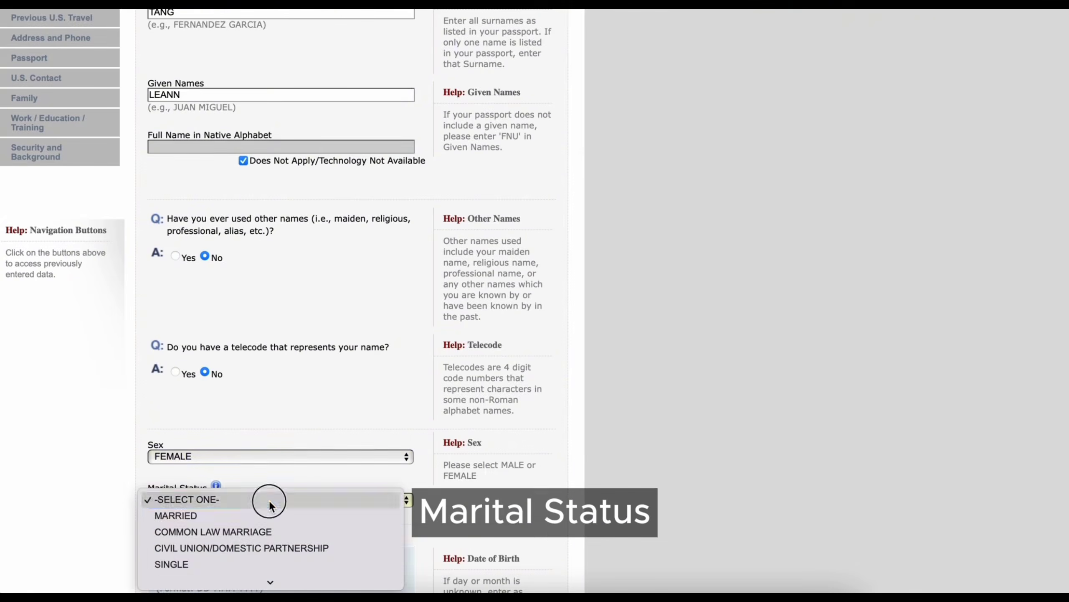
pyautogui.click(270, 513)
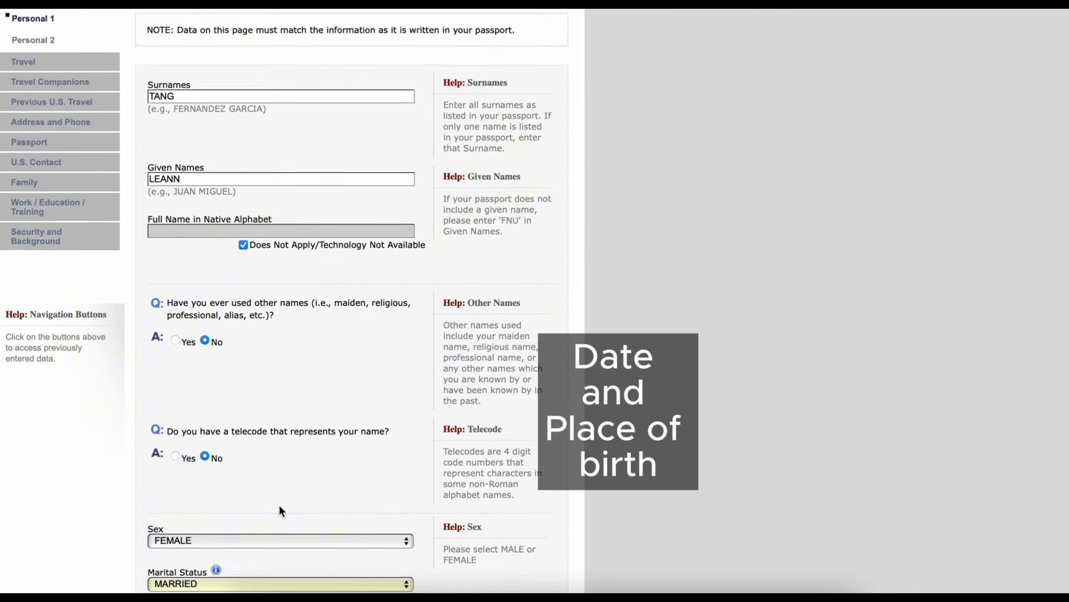
pyautogui.scroll(-9, 279, 504)
pyautogui.click(173, 351)
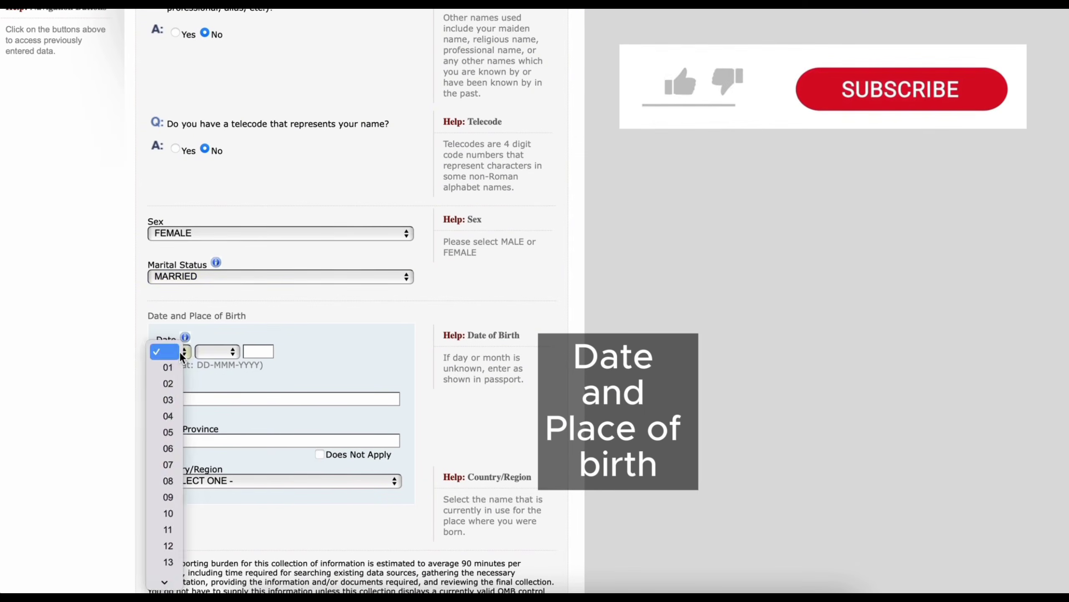
pyautogui.click(168, 396)
pyautogui.click(218, 351)
pyautogui.click(211, 497)
pyautogui.click(263, 358)
pyautogui.write('1980')
# - Enter birthplace SEREMBAN, NE, MALAYSIA and go on to Personal Information 2
pyautogui.press('Tab')
pyautogui.write('SEREMBAN')
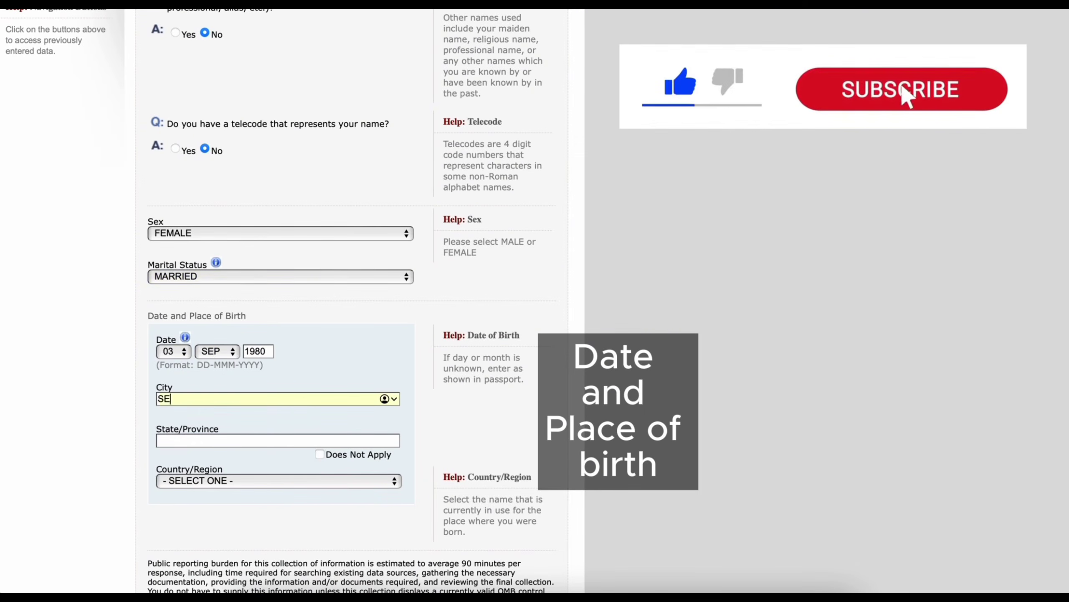
pyautogui.click(275, 440)
pyautogui.write('NE')
pyautogui.click(269, 480)
pyautogui.scroll(-20, 272, 508)
pyautogui.click(275, 499)
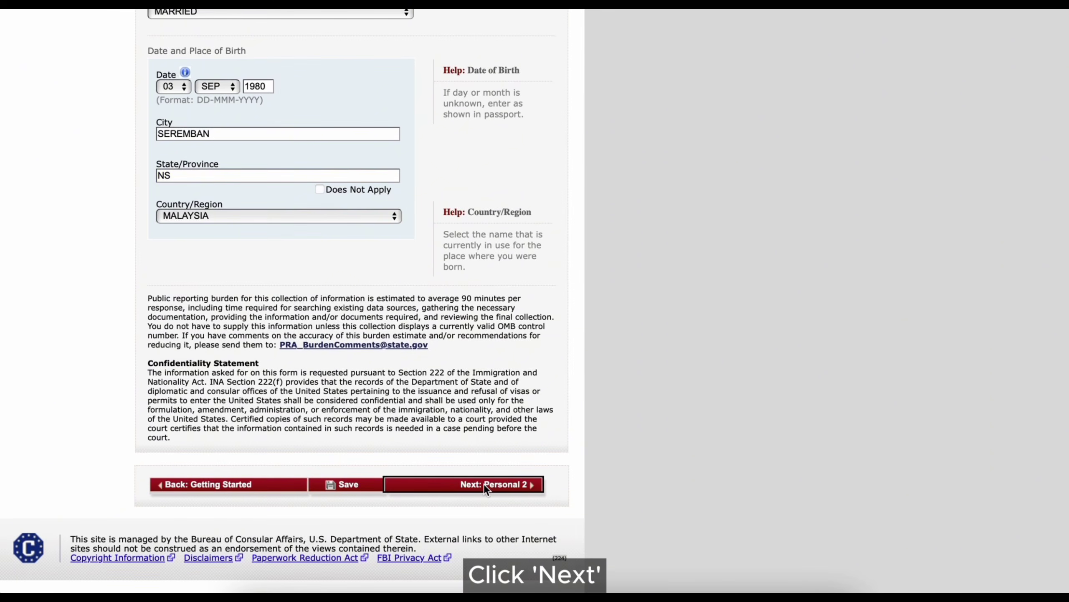
pyautogui.click(484, 483)
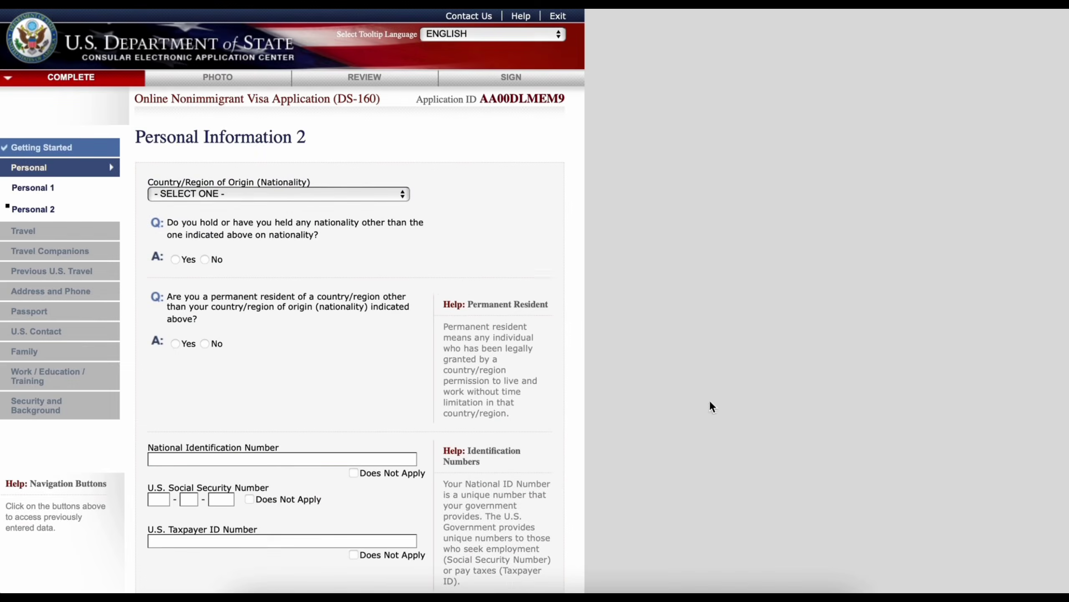
# - Set nationality to MALAYSIA with no other nationality or permanent residence elsewhere
pyautogui.click(293, 192)
pyautogui.scroll(-20, 222, 463)
pyautogui.click(222, 547)
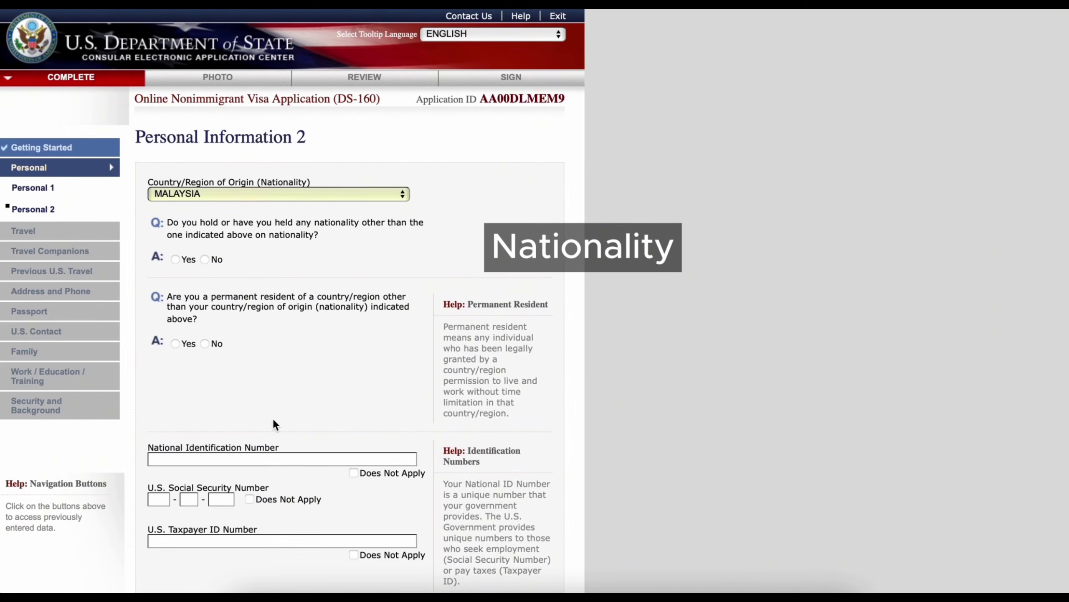
pyautogui.click(205, 259)
pyautogui.click(204, 344)
# - Enter the national ID number, mark SSN and taxpayer ID not applicable, and continue
pyautogui.click(295, 459)
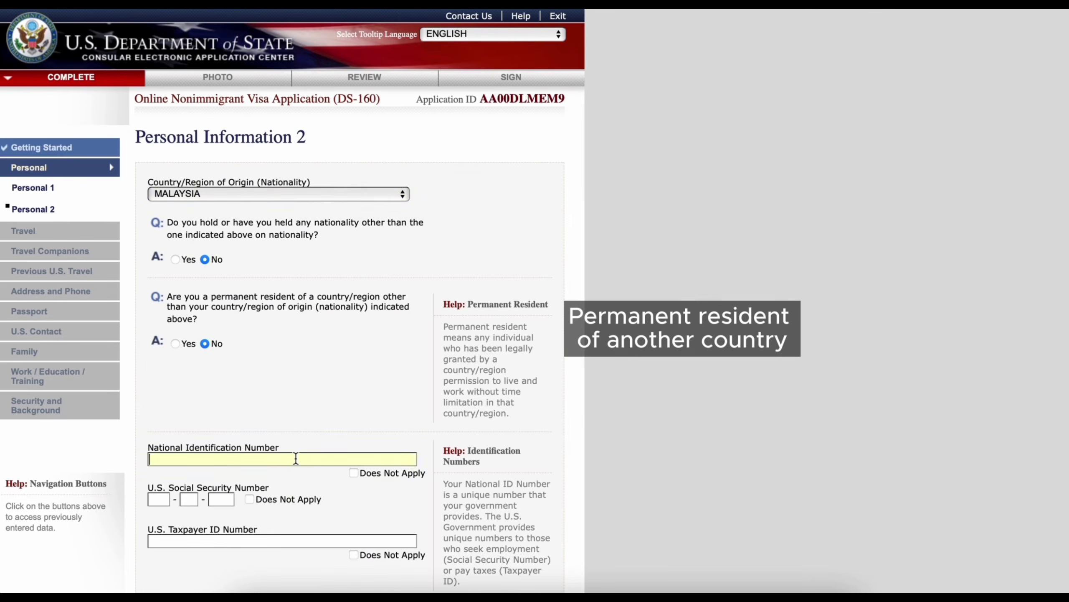
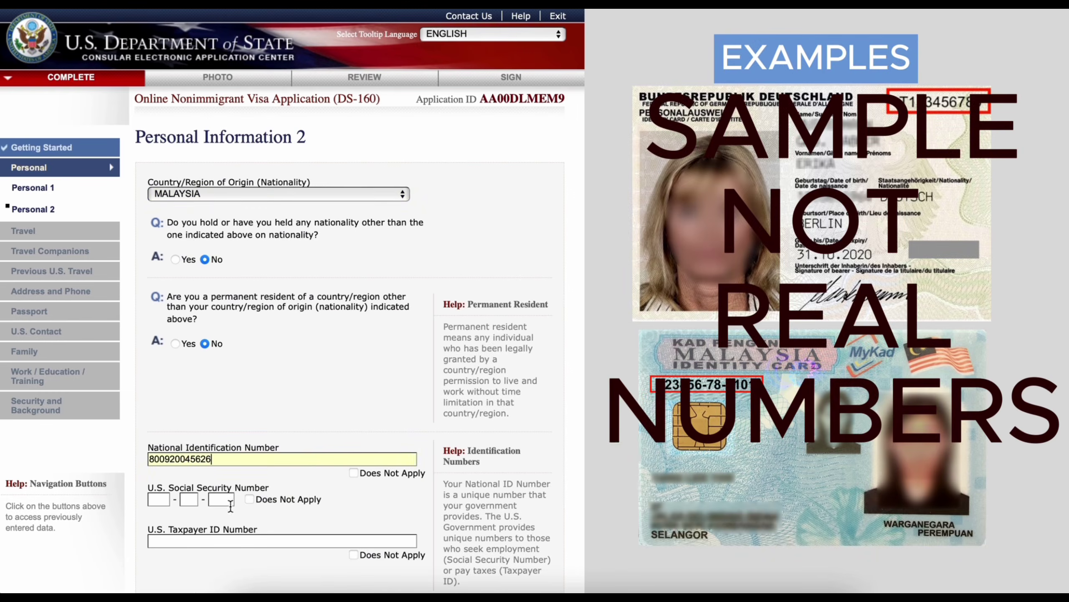
pyautogui.click(248, 499)
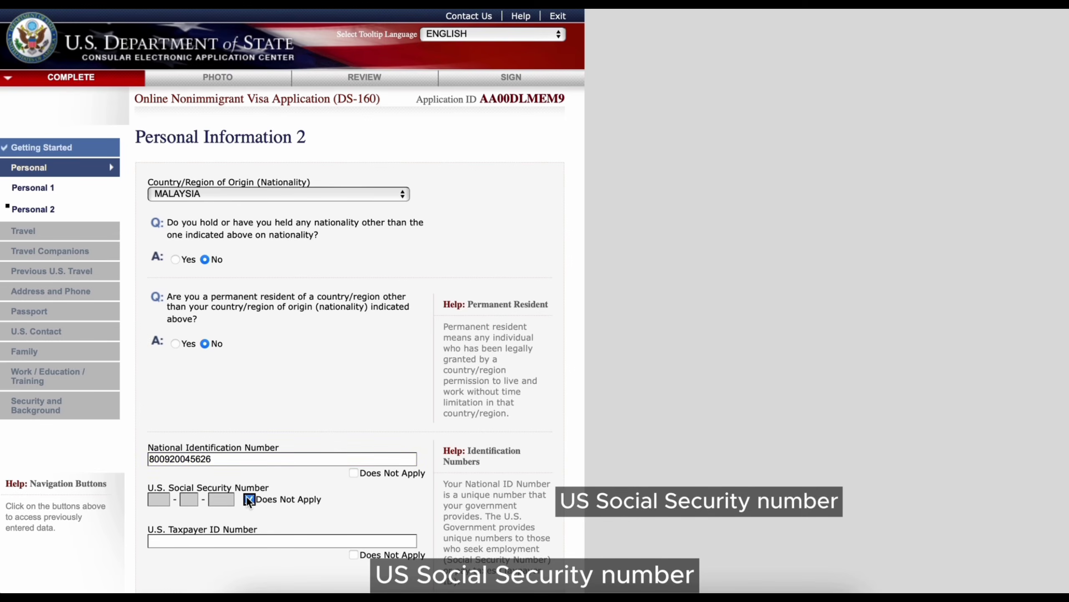
pyautogui.click(354, 554)
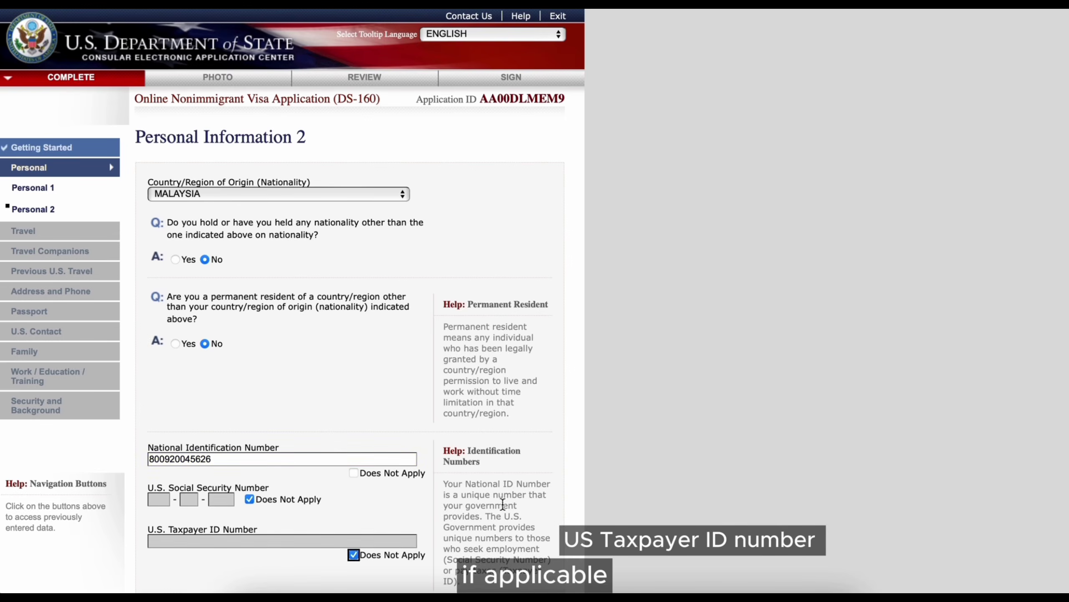
pyautogui.scroll(-5, 547, 497)
pyautogui.click(509, 429)
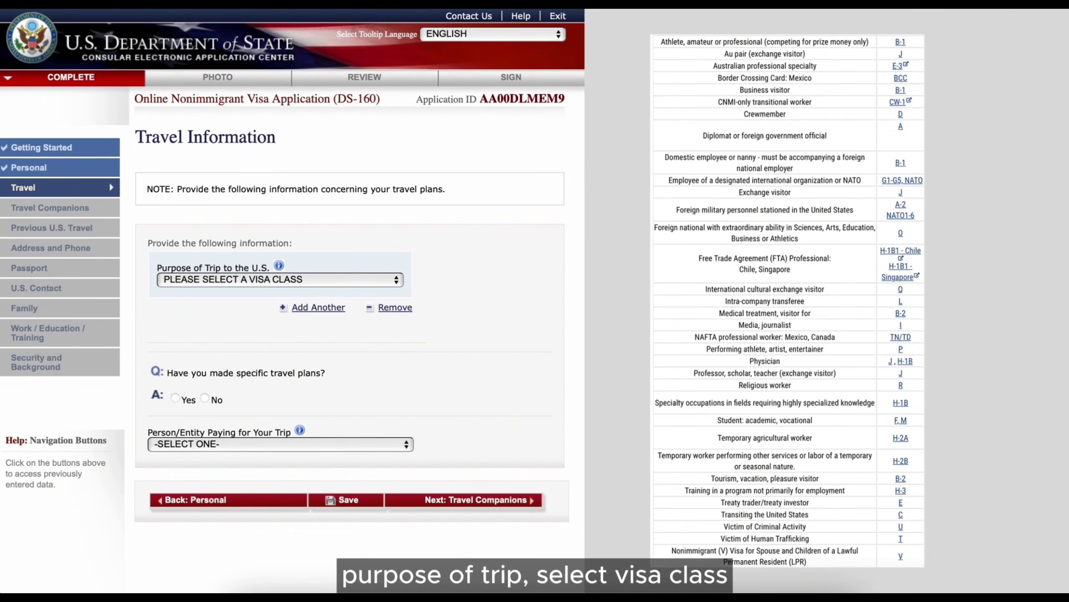
# - Set trip purpose to business/pleasure visitor (B) with no specific travel plans
pyautogui.click(336, 279)
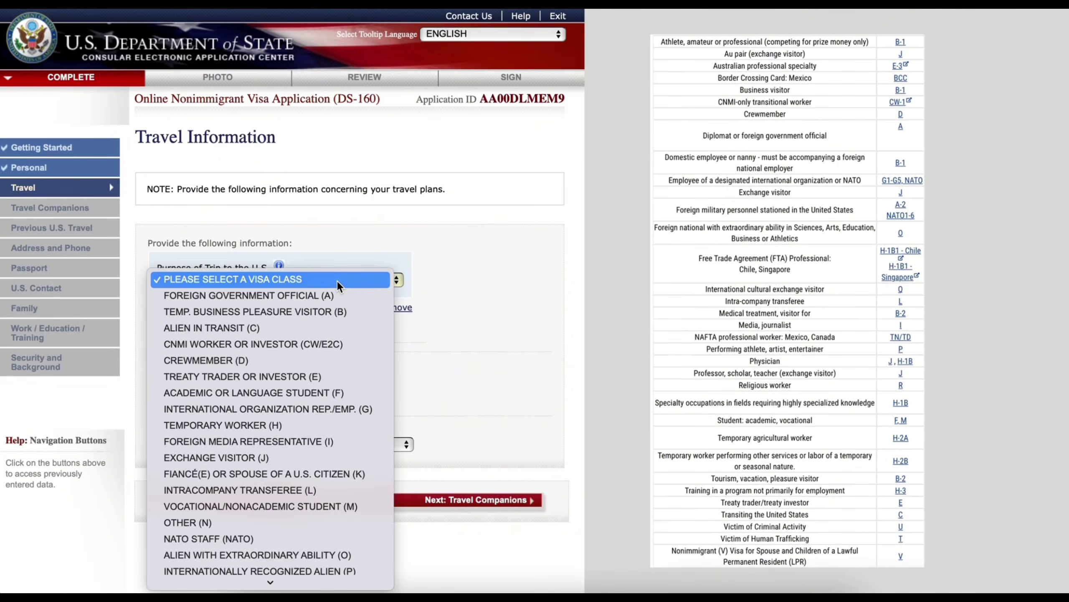
pyautogui.click(360, 310)
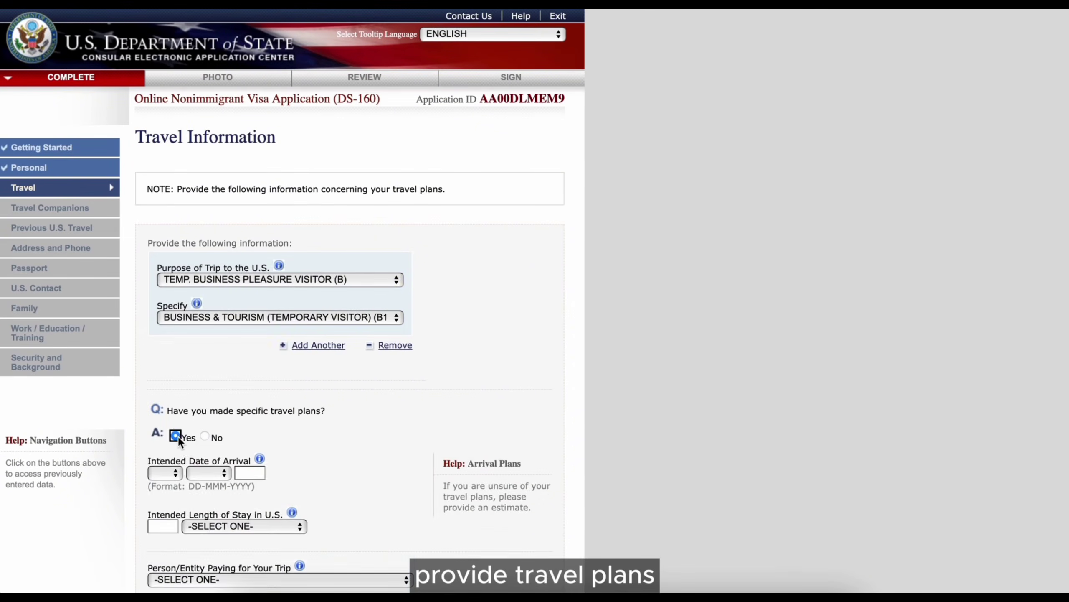
pyautogui.click(176, 437)
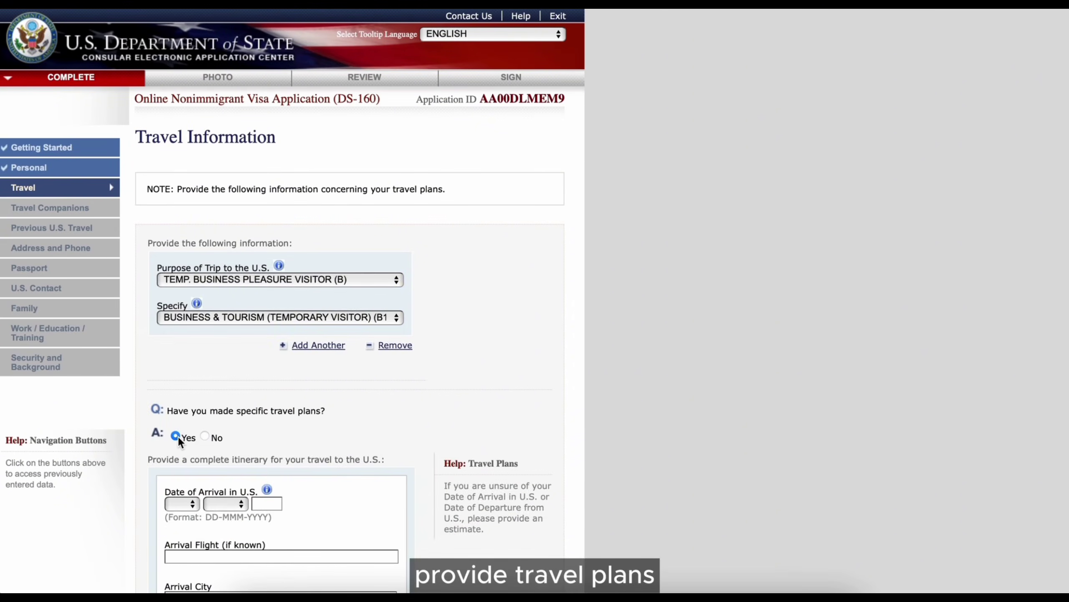
pyautogui.click(205, 436)
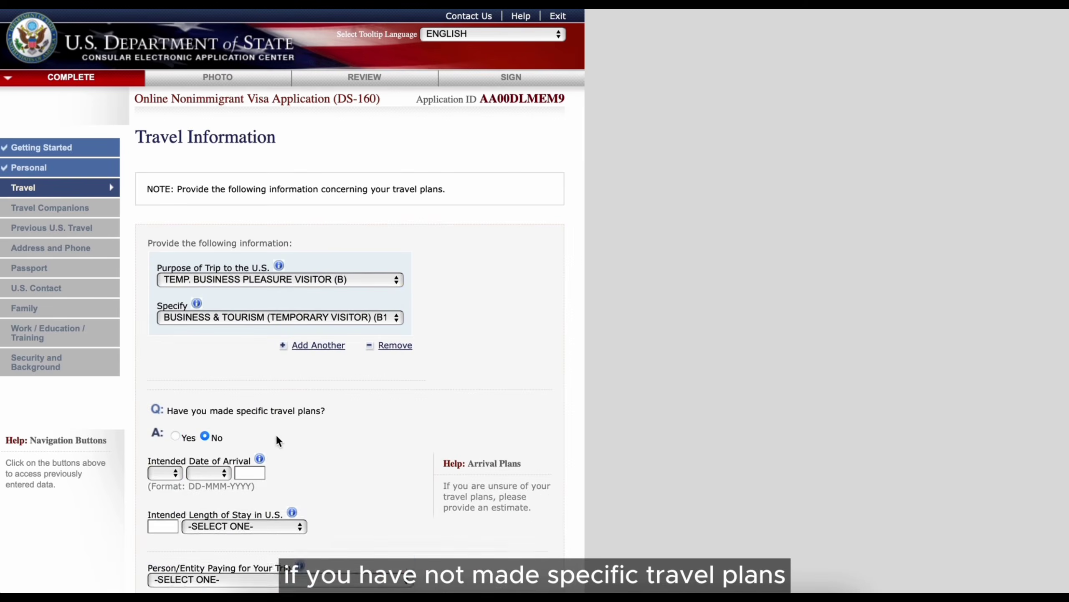
# - Set arrival date 05 APR 2025 and a 10-day length of stay
pyautogui.scroll(-2, 276, 433)
pyautogui.click(165, 415)
pyautogui.click(158, 475)
pyautogui.click(208, 415)
pyautogui.click(203, 475)
pyautogui.click(262, 418)
pyautogui.write('2025')
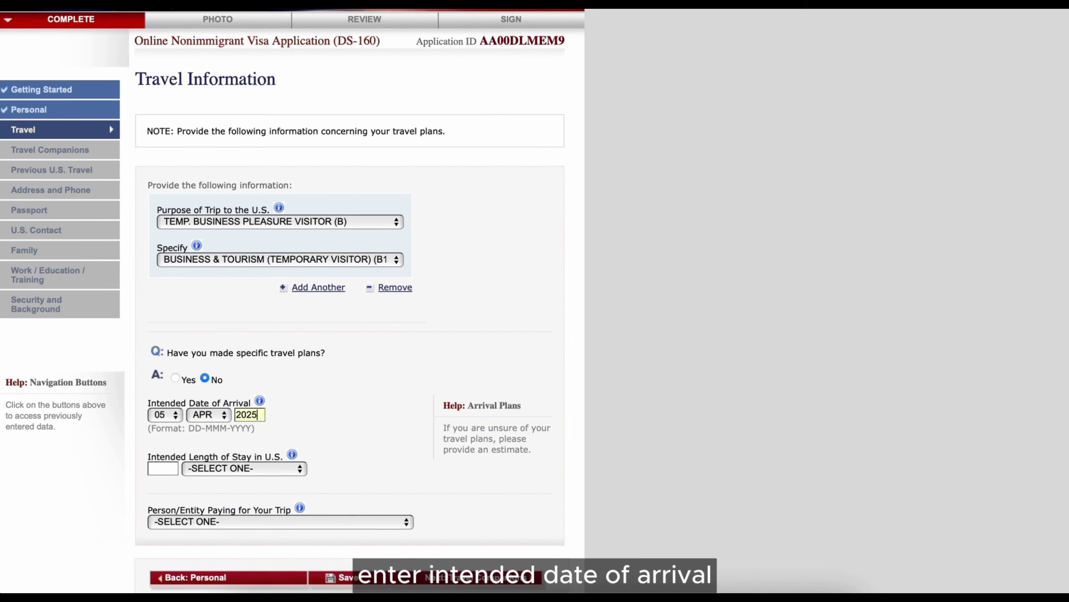
pyautogui.click(168, 470)
pyautogui.write('10')
pyautogui.click(244, 468)
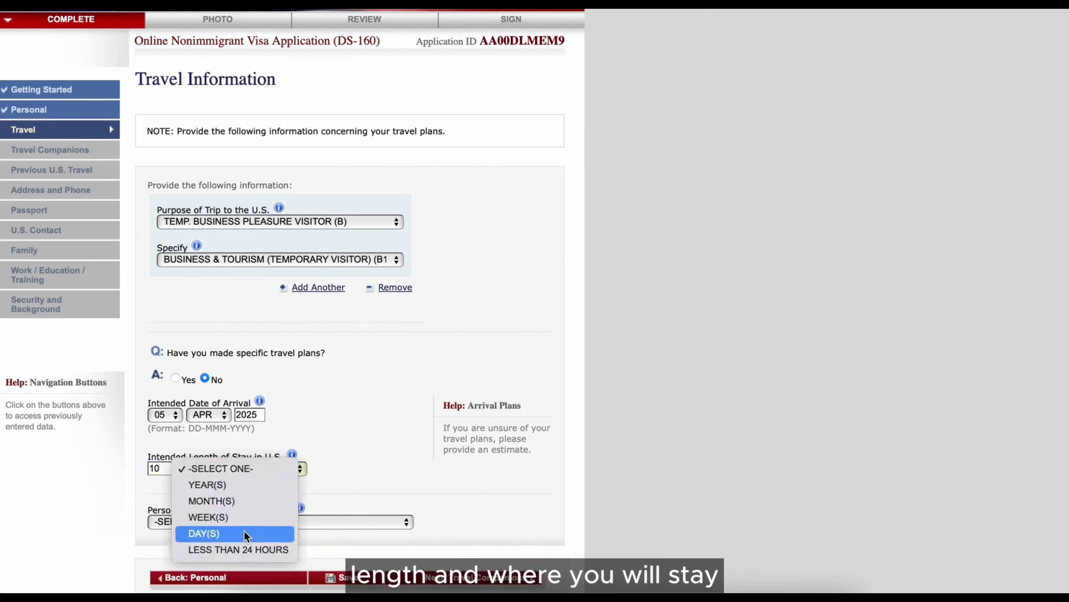
pyautogui.click(210, 533)
# - Enter the U.S. stay address in LOS ANGELES, CALIFORNIA
pyautogui.scroll(-3, 342, 488)
pyautogui.click(322, 371)
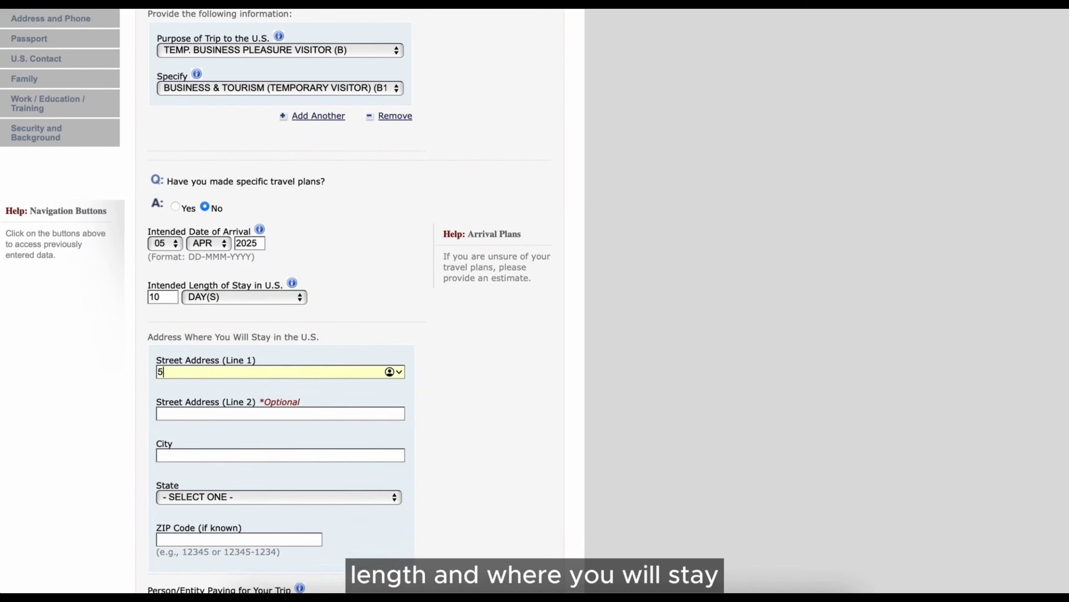
pyautogui.click(280, 454)
pyautogui.write('LOS')
pyautogui.click(304, 497)
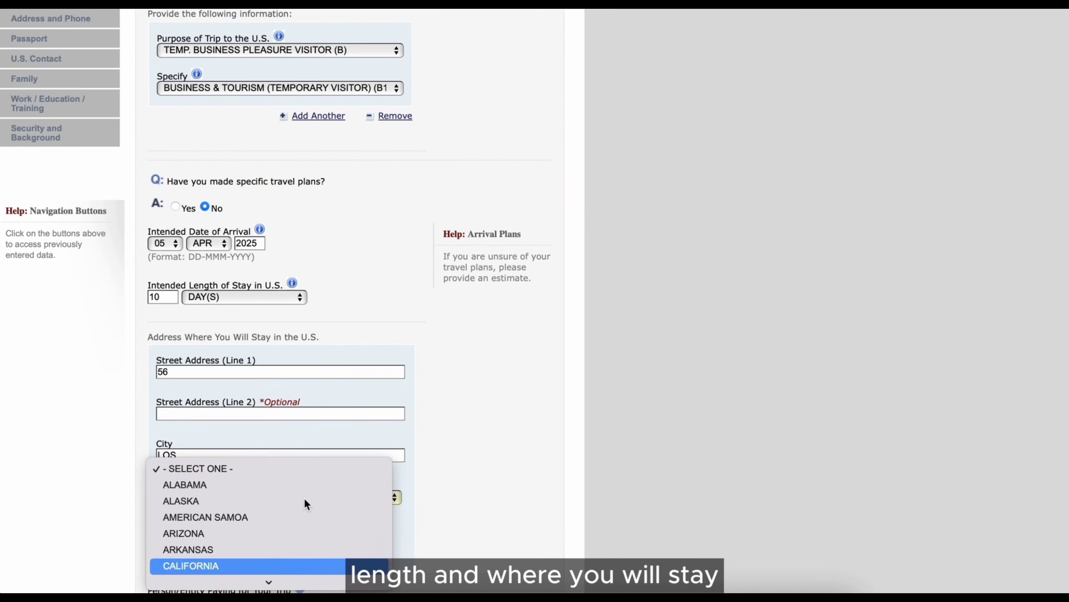
pyautogui.press('Return')
pyautogui.click(259, 455)
pyautogui.write('AN')
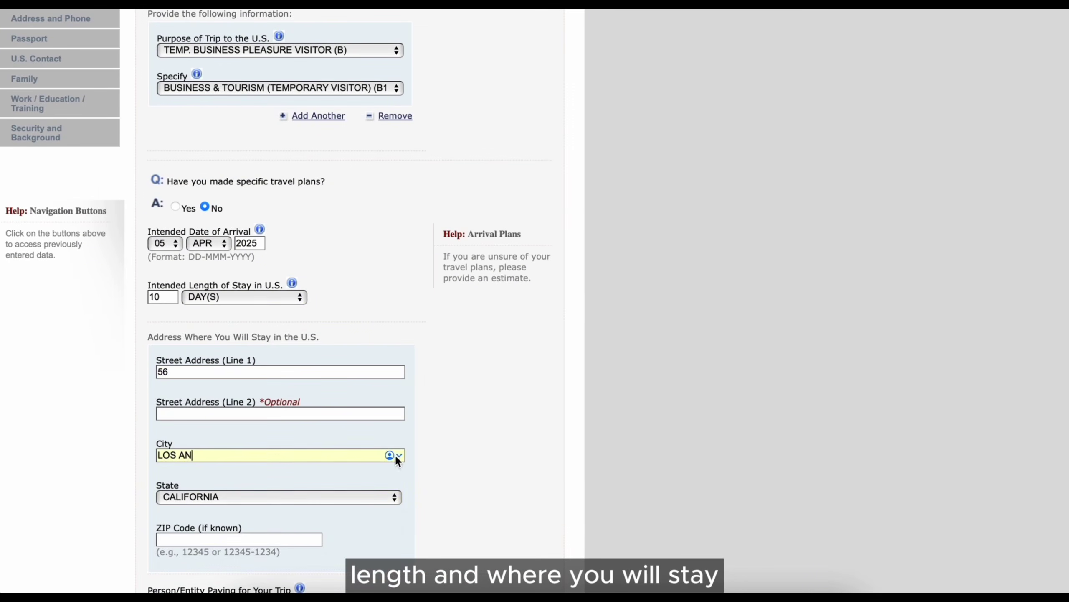
pyautogui.write('GELES')
# - Mark the trip as paid by SELF and continue to Travel Companions
pyautogui.scroll(-5, 453, 492)
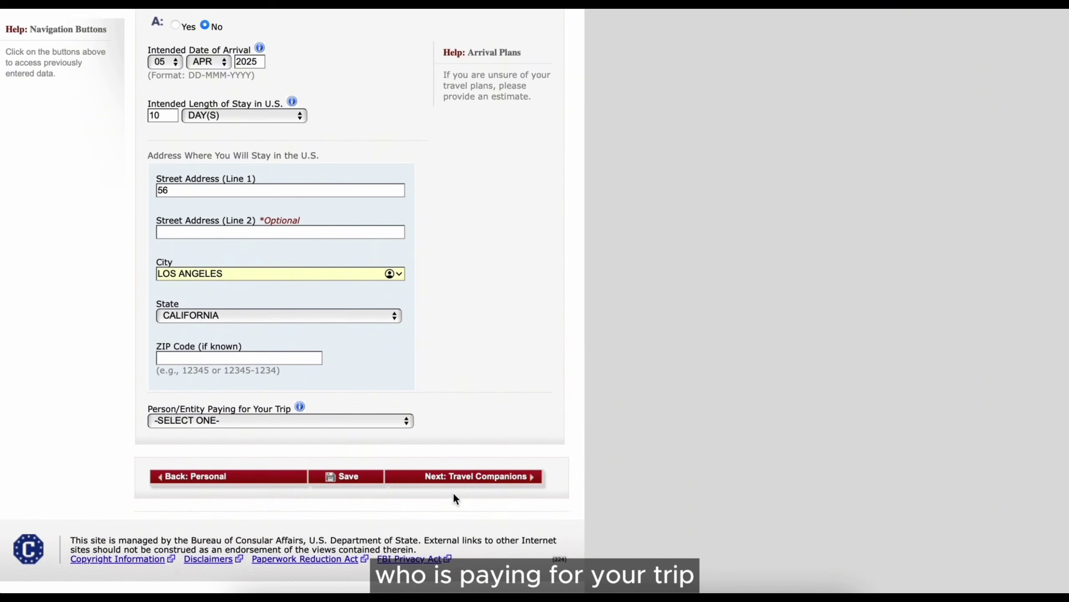
pyautogui.click(301, 421)
pyautogui.click(307, 435)
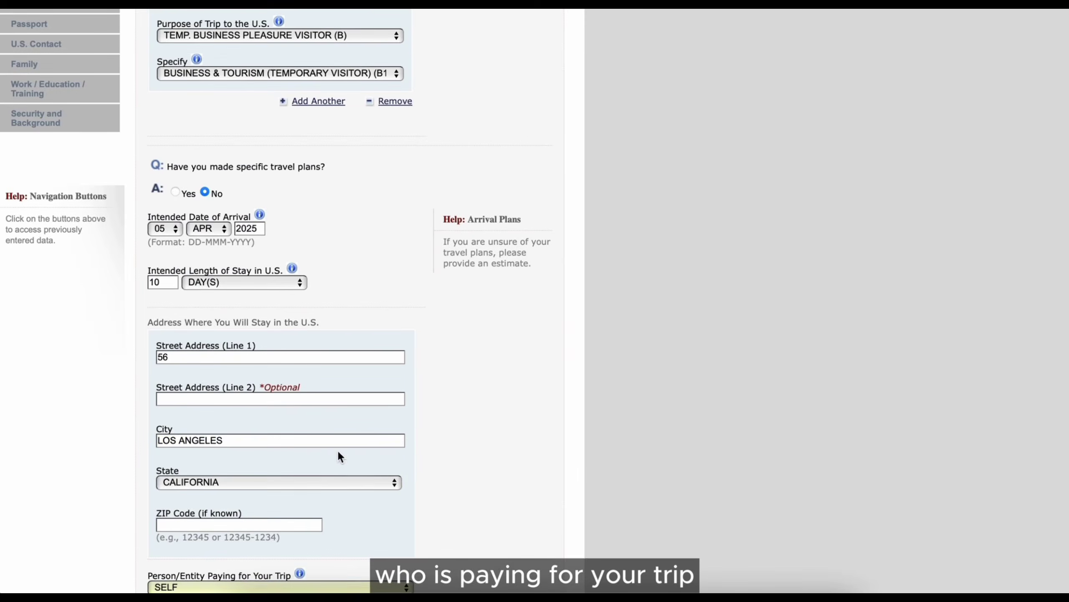
pyautogui.scroll(-4, 379, 453)
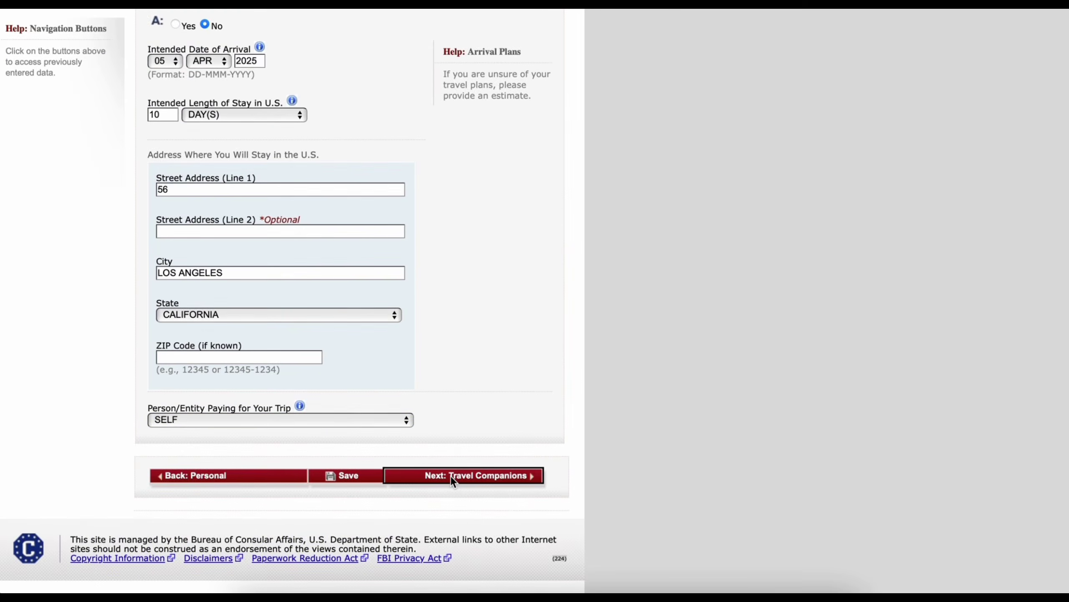
pyautogui.click(450, 475)
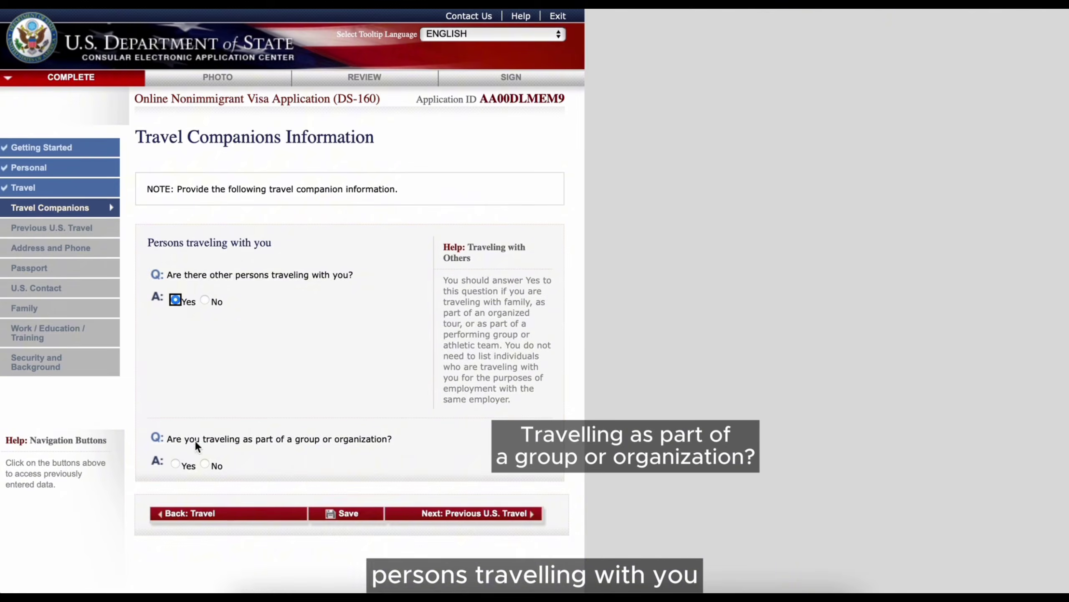
# - Indicate no group travel and add the companion's name with relationship SPOUSE
pyautogui.click(204, 464)
pyautogui.scroll(-2, 202, 464)
pyautogui.click(312, 453)
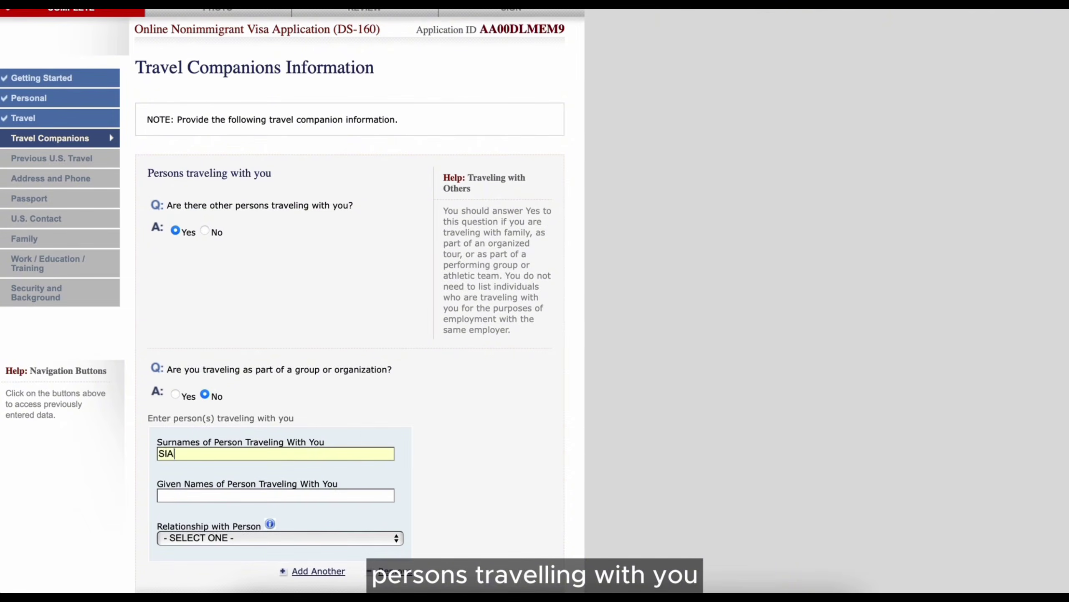
pyautogui.press('Tab')
pyautogui.click(284, 537)
pyautogui.click(278, 437)
pyautogui.scroll(-3, 436, 537)
pyautogui.click(479, 484)
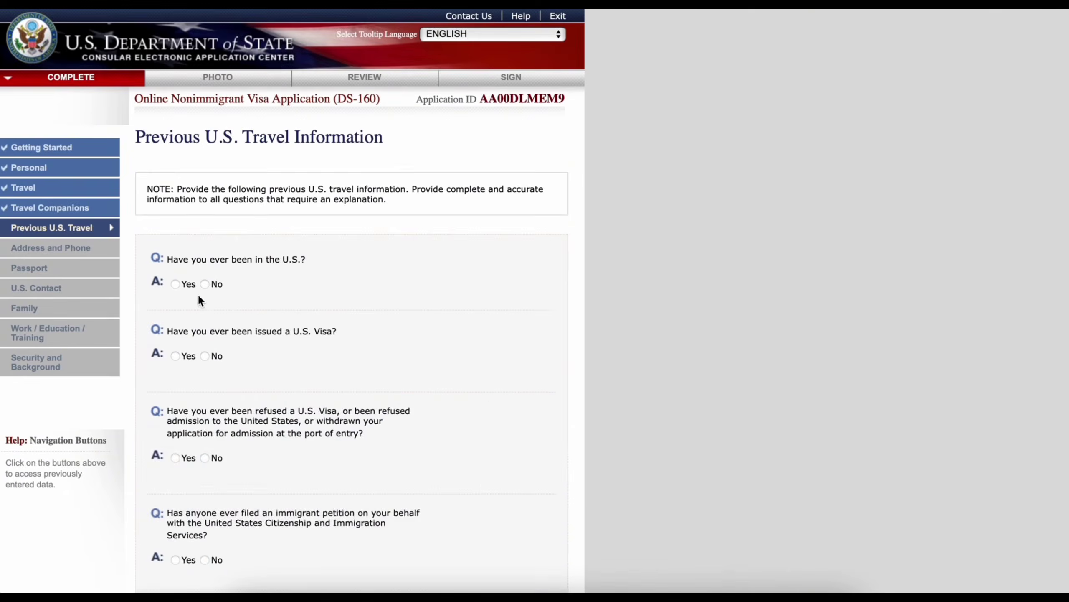
# - Record a previous U.S. visit arriving 04 MAR 2001 for 27 days, with no U.S. driver's license
pyautogui.click(175, 285)
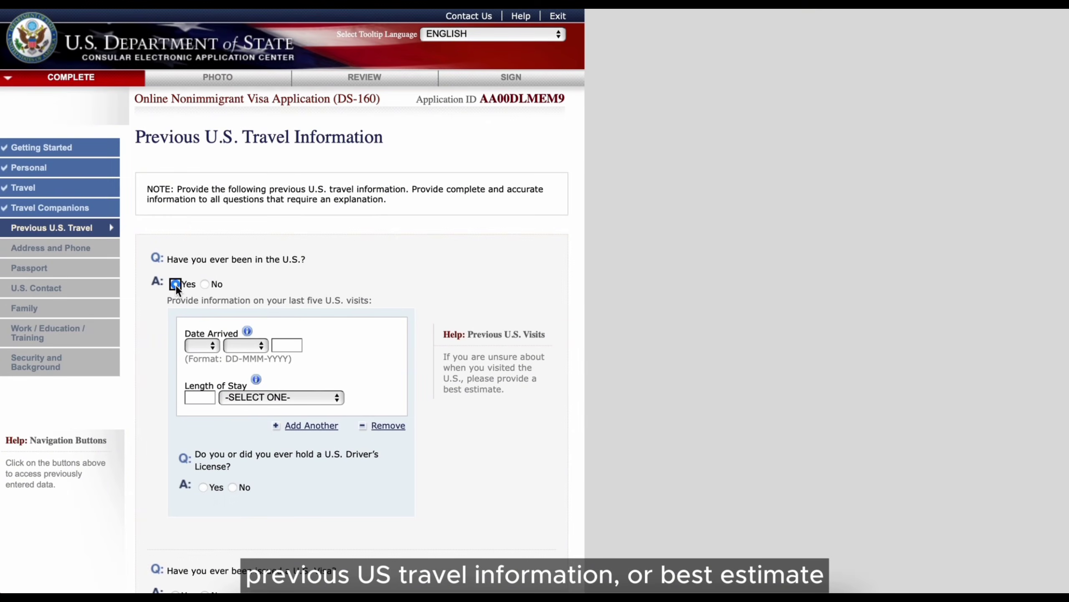
pyautogui.click(202, 345)
pyautogui.click(196, 405)
pyautogui.click(246, 345)
pyautogui.click(246, 415)
pyautogui.click(287, 345)
pyautogui.write('2001')
pyautogui.click(261, 397)
pyautogui.click(262, 462)
pyautogui.scroll(-2, 253, 446)
pyautogui.click(232, 416)
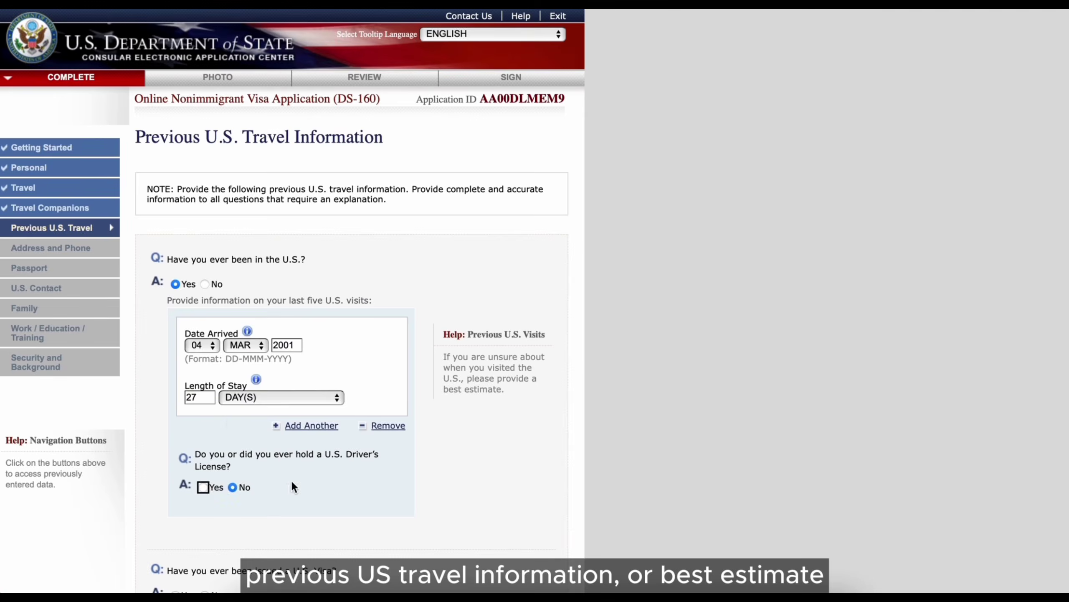
pyautogui.scroll(-5, 292, 481)
# - Record a previous U.S. visa issued 02 JAN 2001, with the visa number unknown
pyautogui.click(175, 404)
pyautogui.scroll(-3, 325, 471)
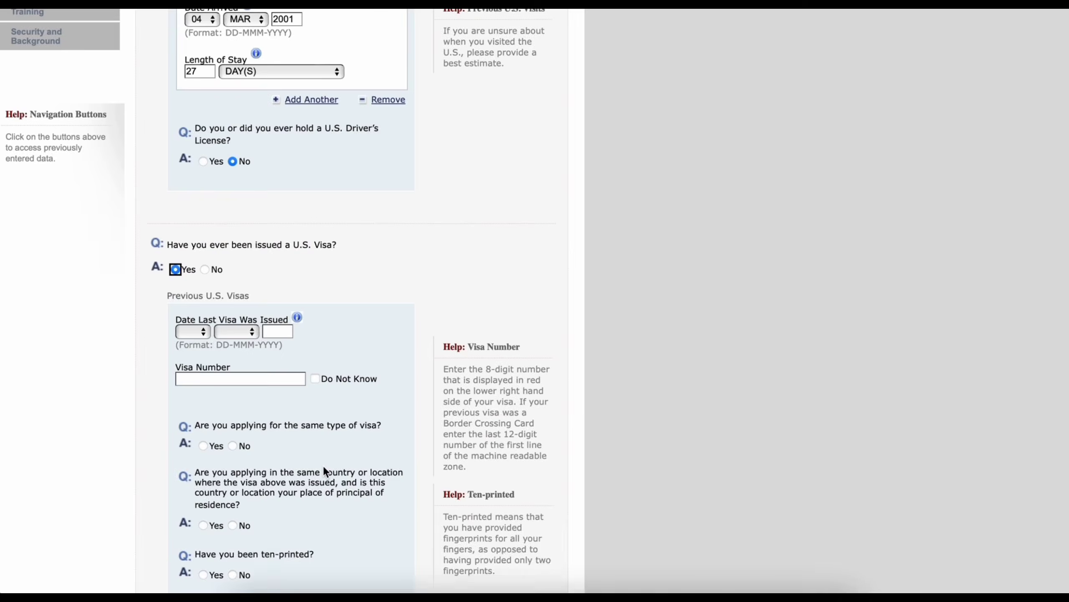
pyautogui.scroll(1, 267, 454)
pyautogui.click(194, 388)
pyautogui.click(192, 419)
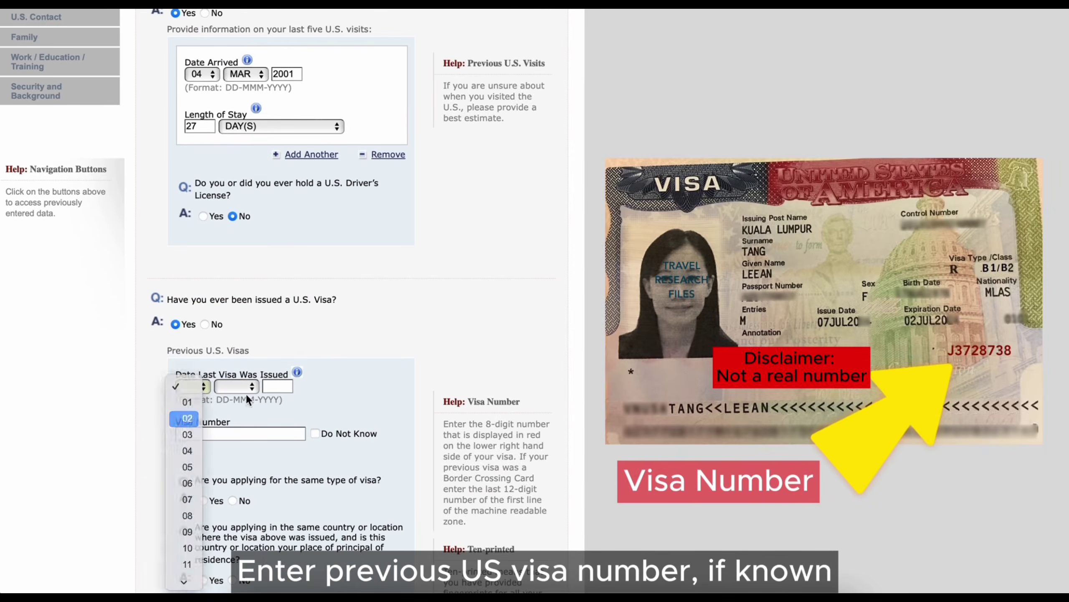
pyautogui.click(242, 390)
pyautogui.click(230, 403)
pyautogui.click(278, 386)
pyautogui.write('2001')
pyautogui.click(315, 433)
# - Answer the remaining visa questions: different type, same country, ten-printed, never lost, revoked, refused, or petitioned
pyautogui.scroll(-4, 315, 422)
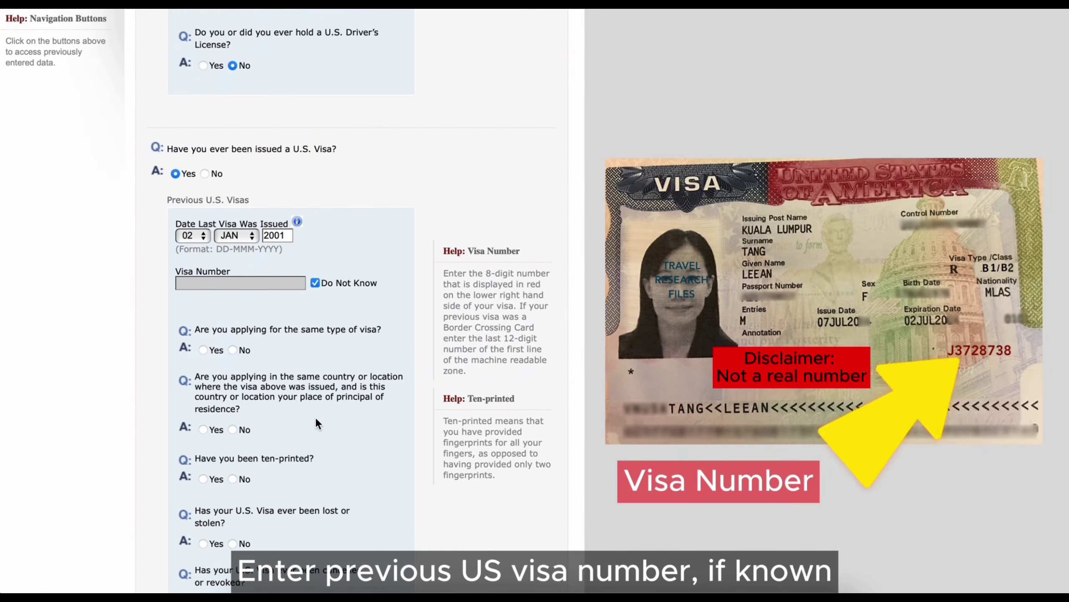
pyautogui.click(232, 350)
pyautogui.scroll(-2, 235, 354)
pyautogui.click(203, 361)
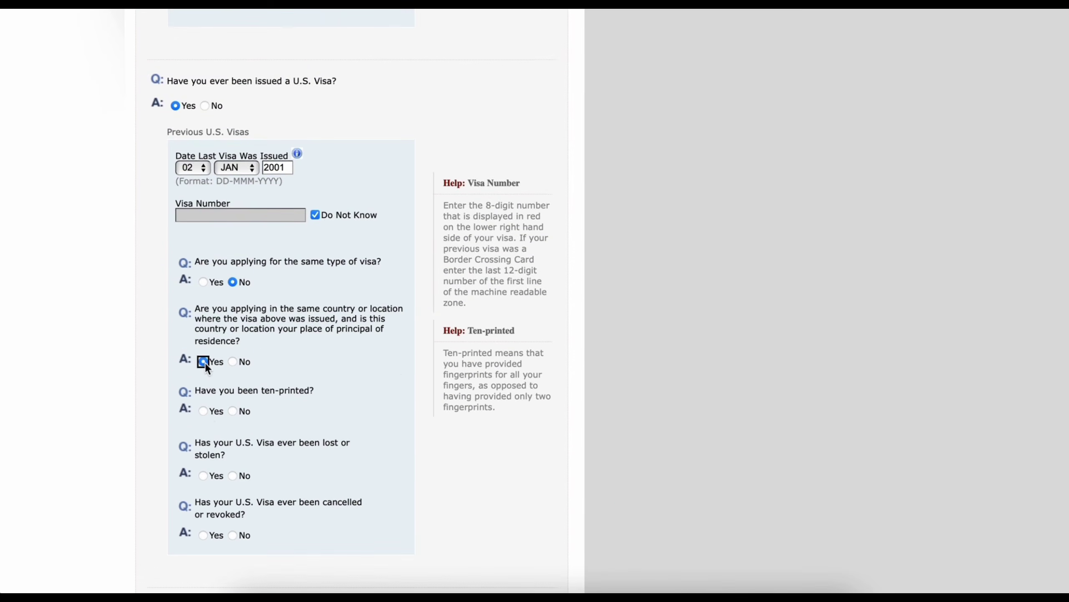
pyautogui.click(205, 410)
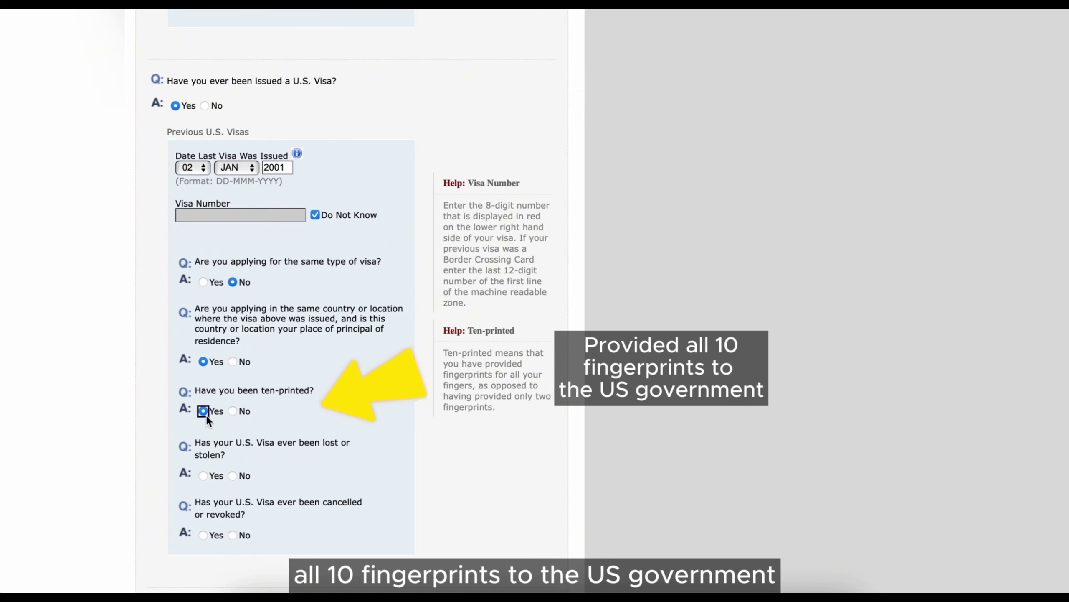
pyautogui.click(232, 475)
pyautogui.scroll(-4, 281, 477)
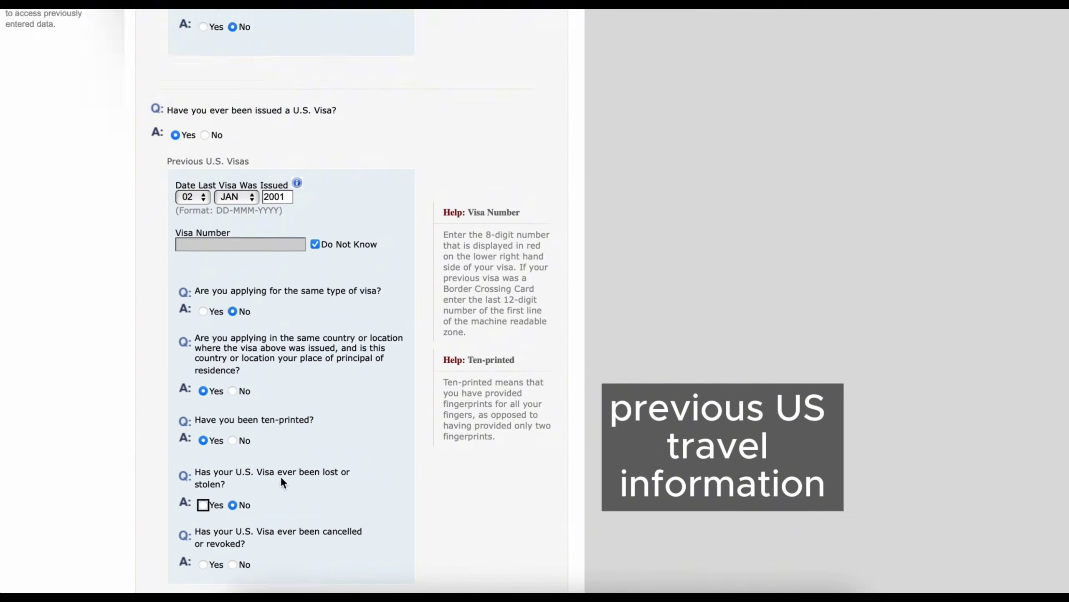
pyautogui.click(232, 490)
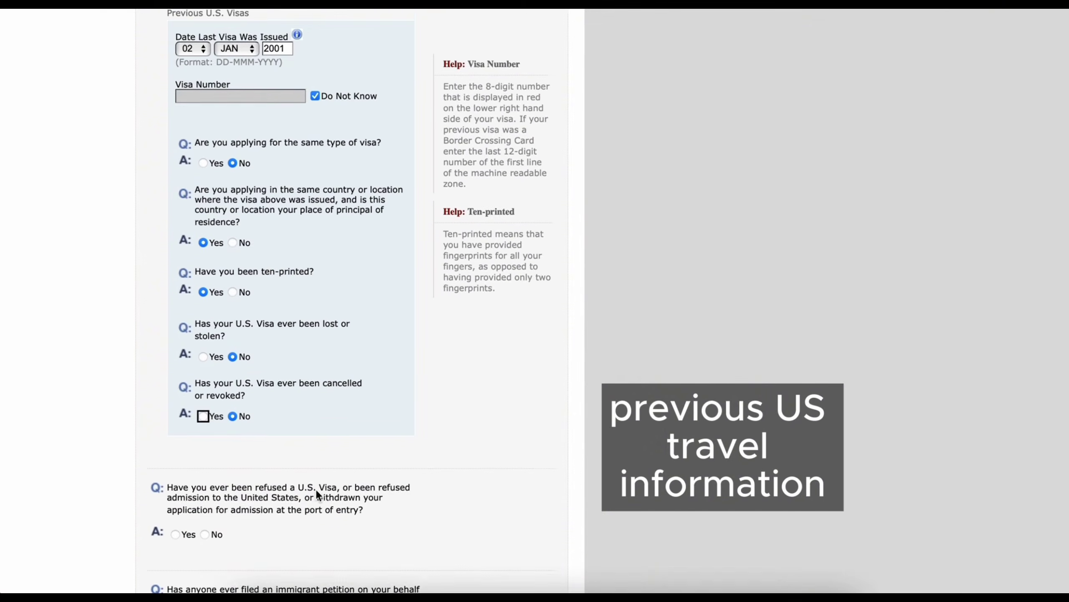
pyautogui.scroll(-2, 315, 490)
pyautogui.scroll(-2, 316, 489)
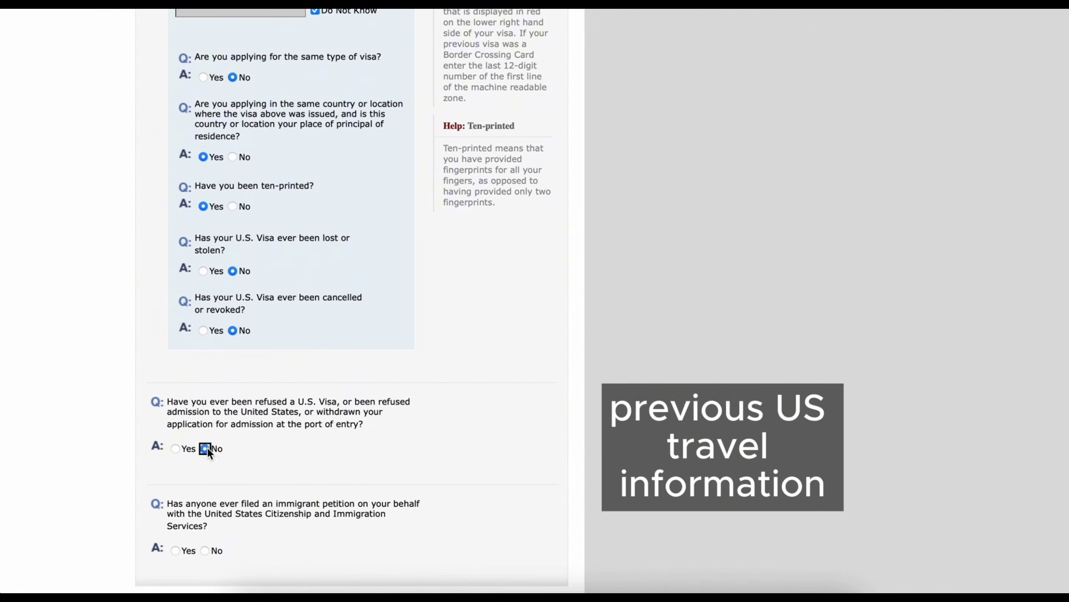
pyautogui.click(207, 447)
pyautogui.scroll(-1, 226, 494)
pyautogui.click(205, 497)
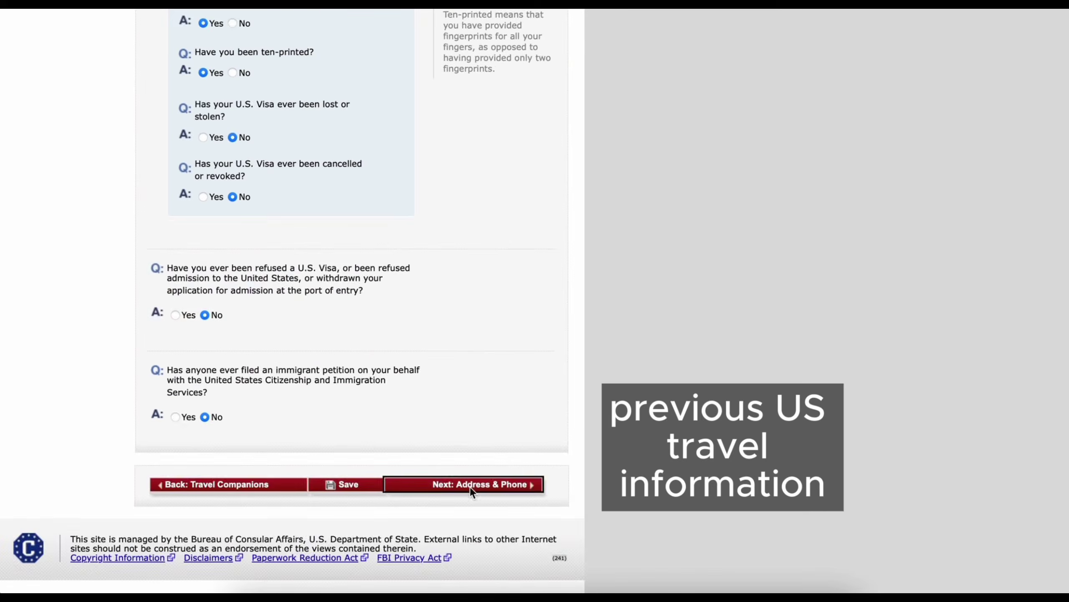
pyautogui.click(472, 490)
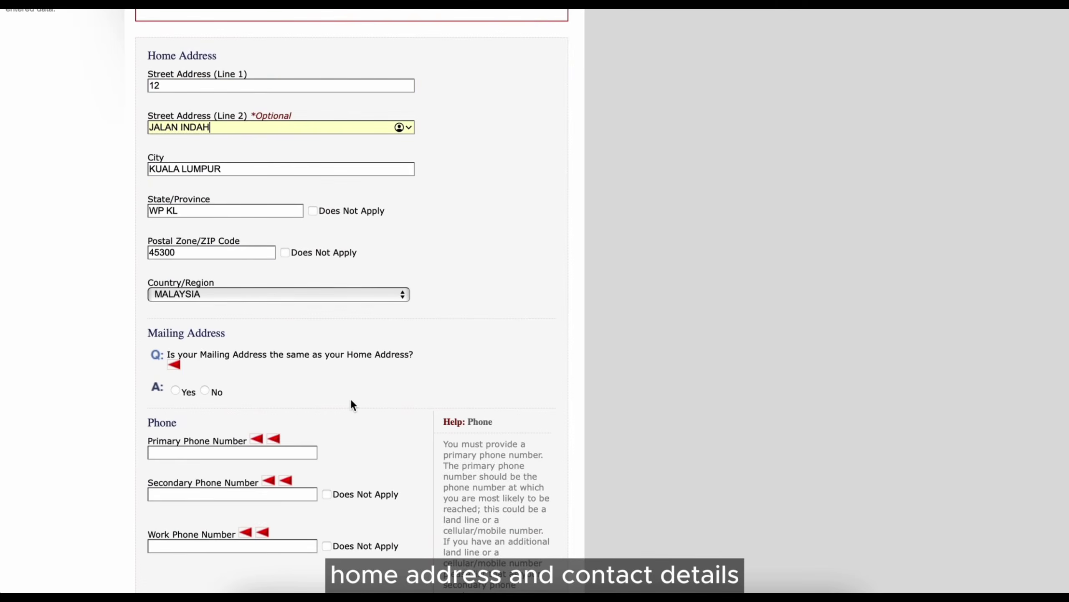
# - Confirm mailing address matches home, enter the primary phone, and mark other phones not applicable
pyautogui.click(175, 390)
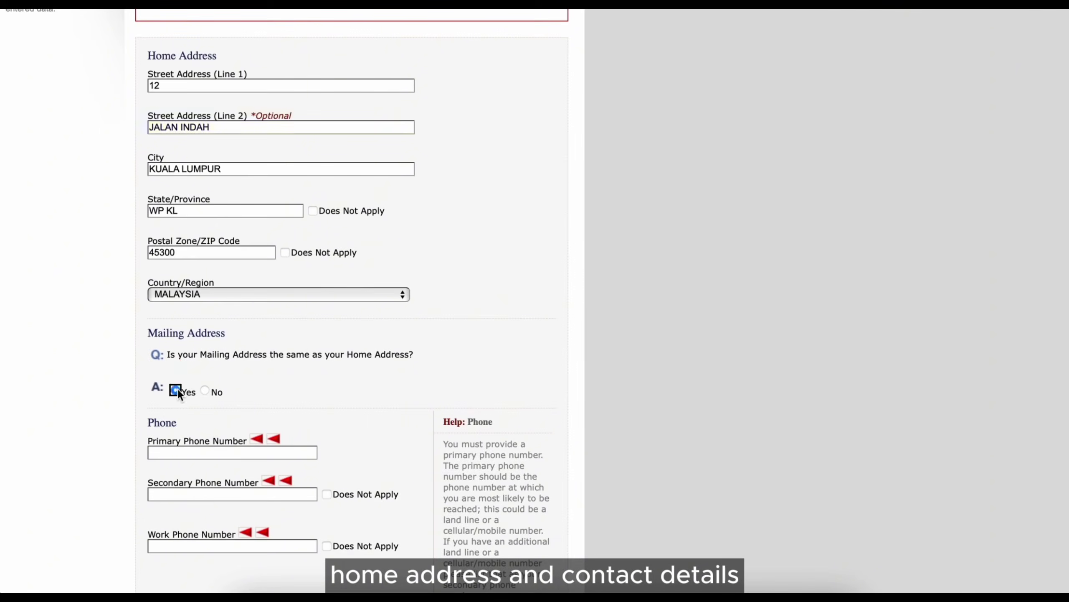
pyautogui.write('7')
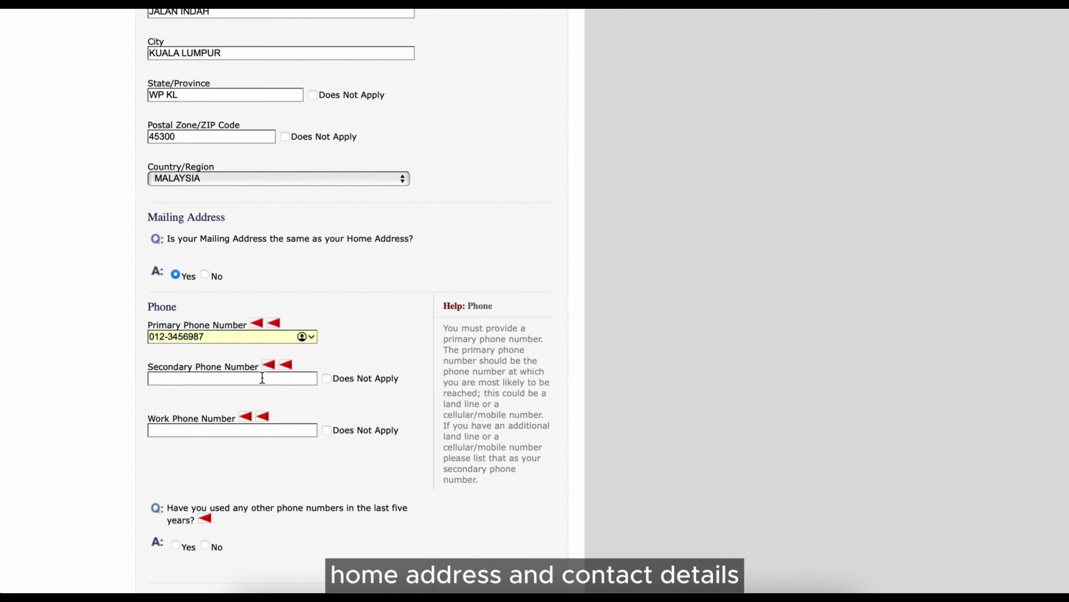
pyautogui.click(327, 378)
pyautogui.click(327, 430)
pyautogui.scroll(-2, 369, 453)
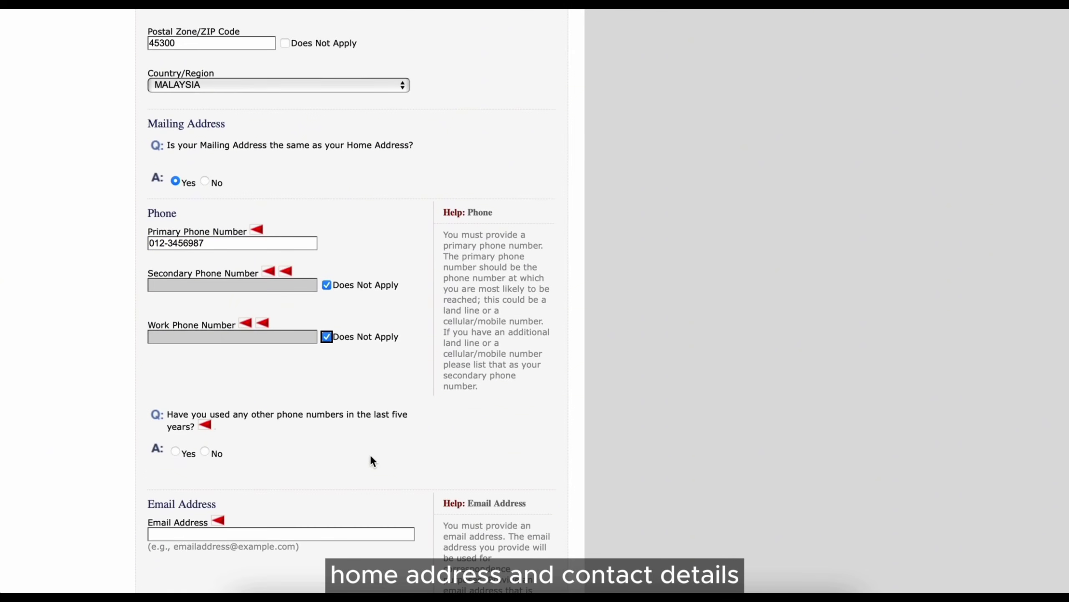
pyautogui.click(153, 242)
pyautogui.write('+6')
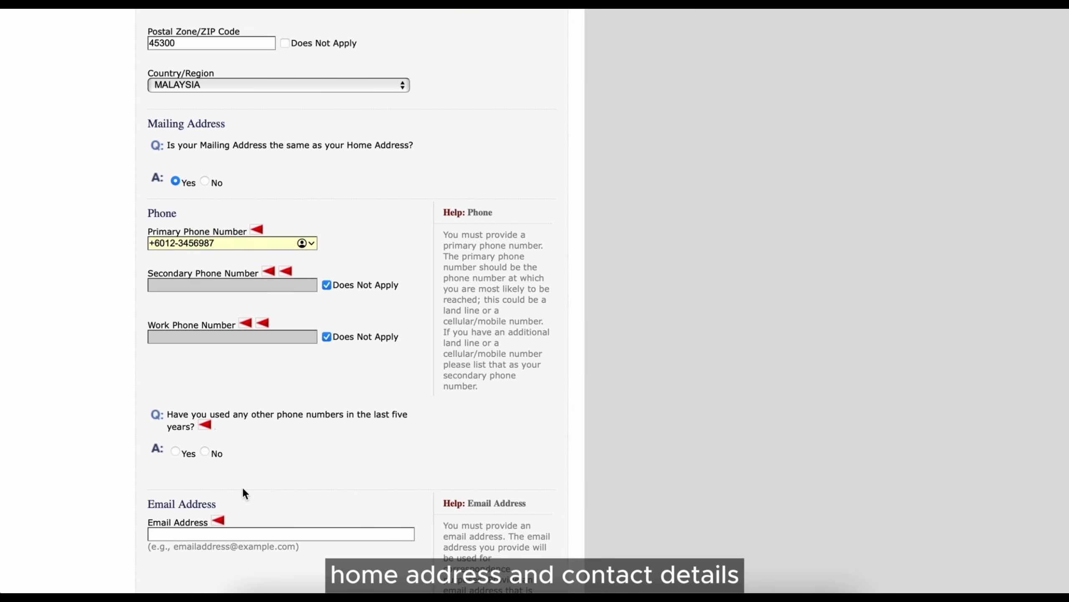
pyautogui.click(205, 452)
pyautogui.scroll(-1, 235, 472)
# - Enter the e-mail details, add an additional e-mail address, and add a YOUTUBE handle
pyautogui.click(273, 508)
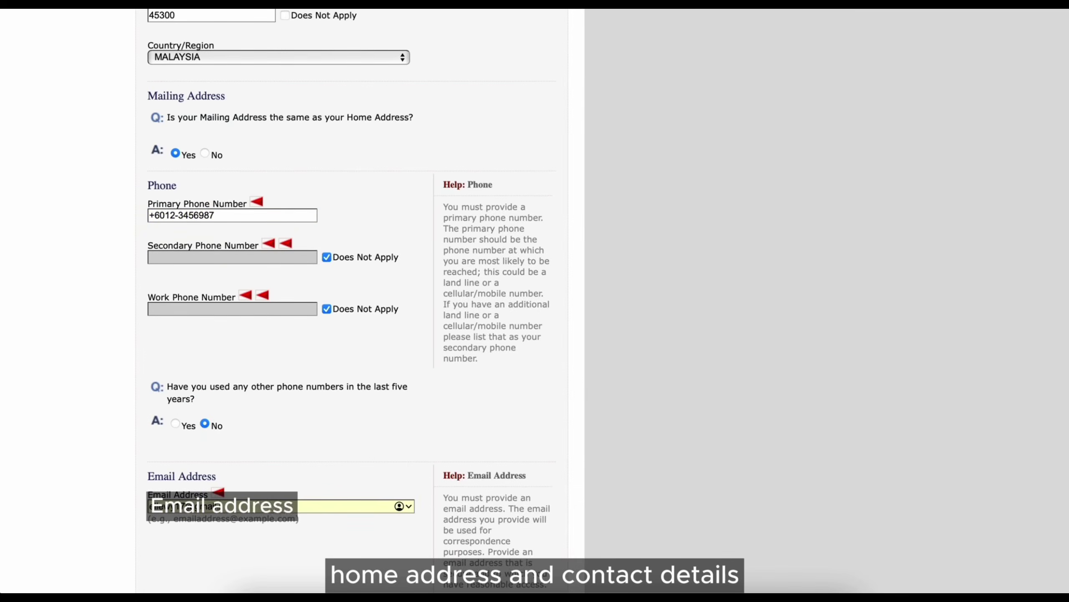
pyautogui.scroll(-12, 300, 169)
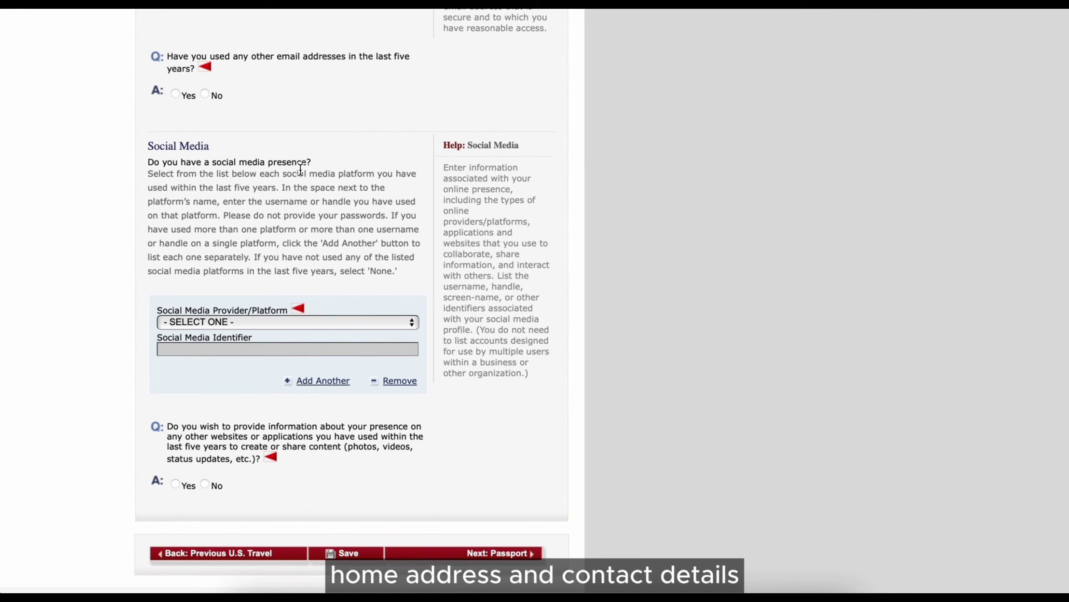
pyautogui.click(176, 94)
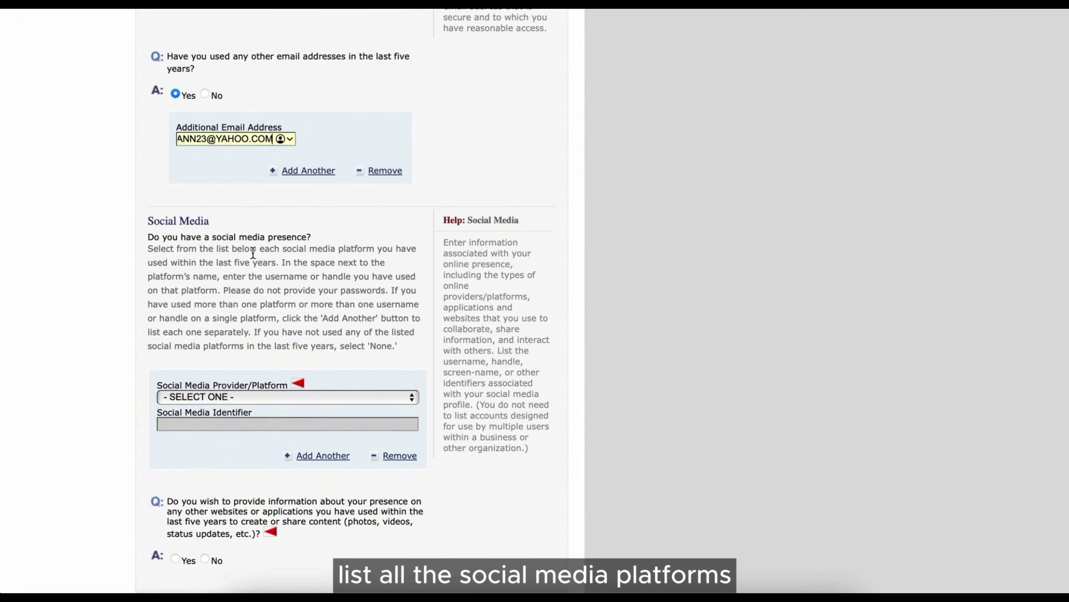
pyautogui.click(290, 398)
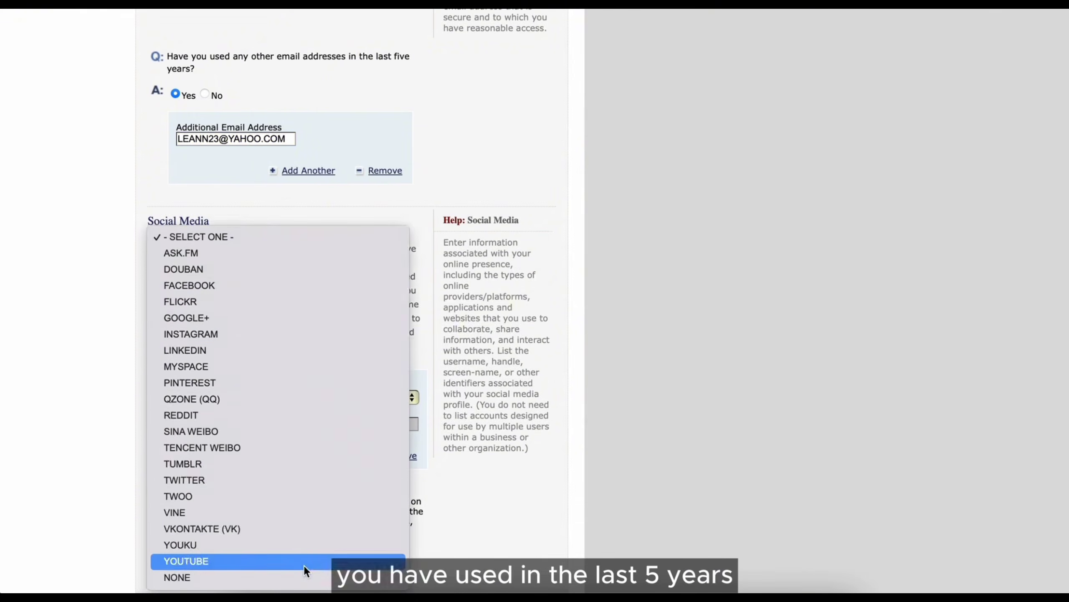
pyautogui.click(304, 562)
pyautogui.click(413, 396)
pyautogui.write('@THERESEARCHFILES/')
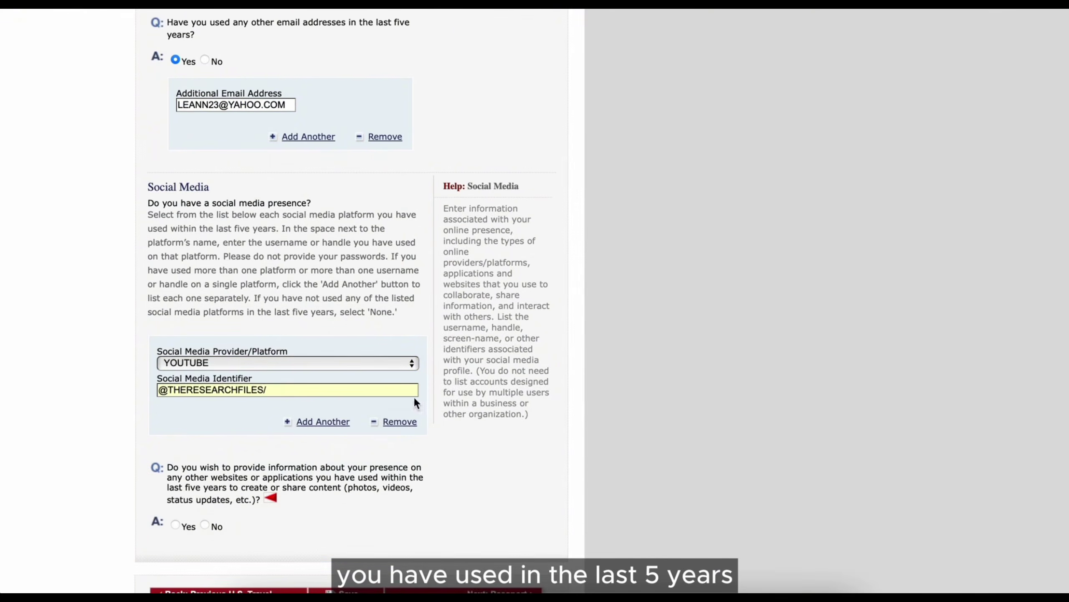
pyautogui.press('BackSpace')
# - Remove the hyphen from the primary phone number and proceed to Passport Information
pyautogui.scroll(-2, 442, 475)
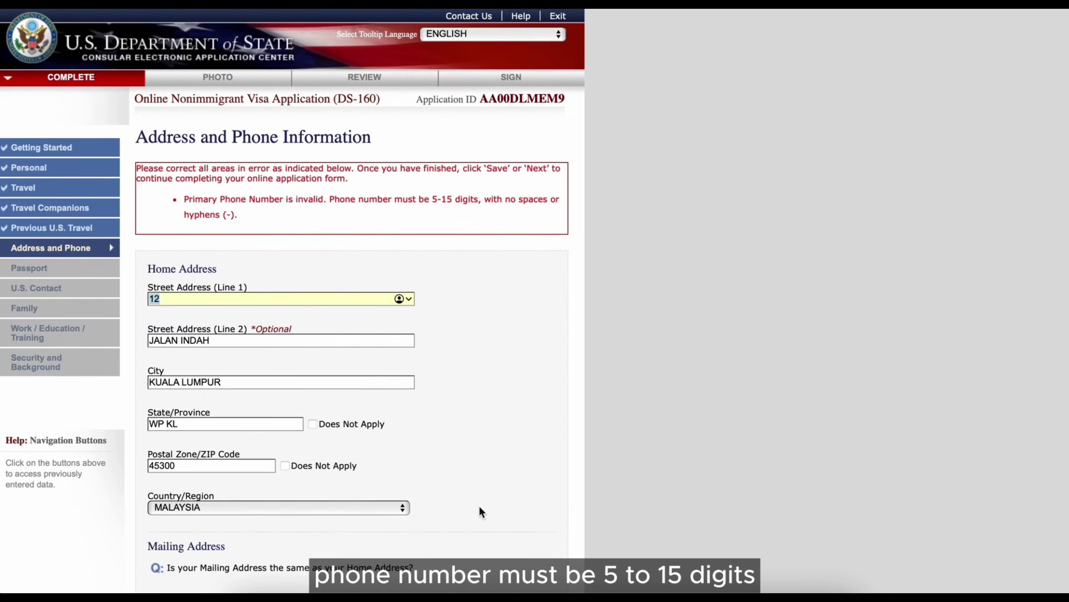
pyautogui.scroll(-5, 479, 505)
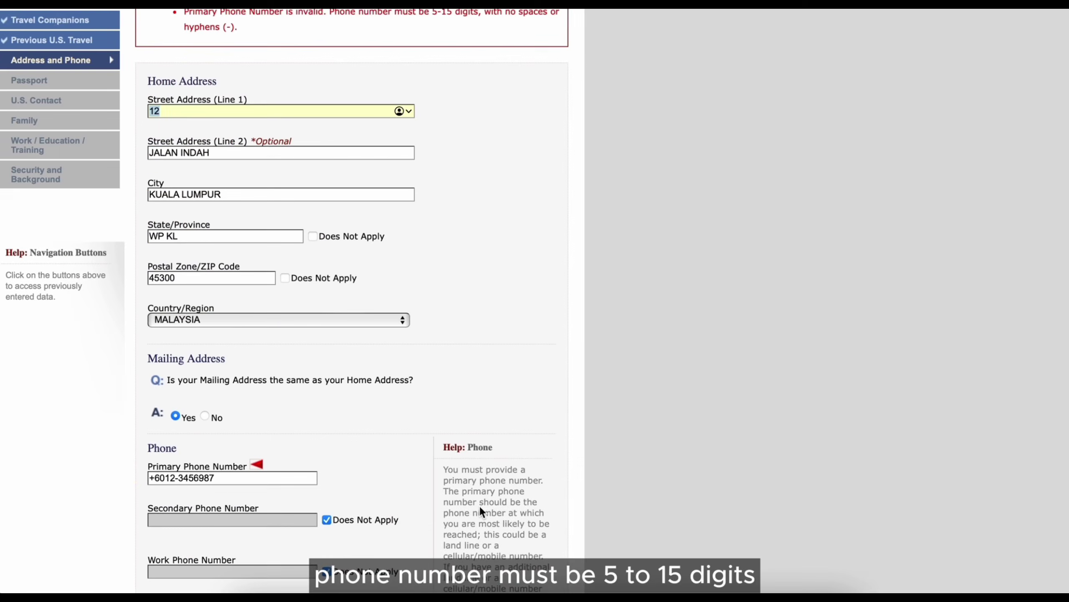
pyautogui.click(180, 478)
pyautogui.press('BackSpace')
pyautogui.scroll(-20, 377, 401)
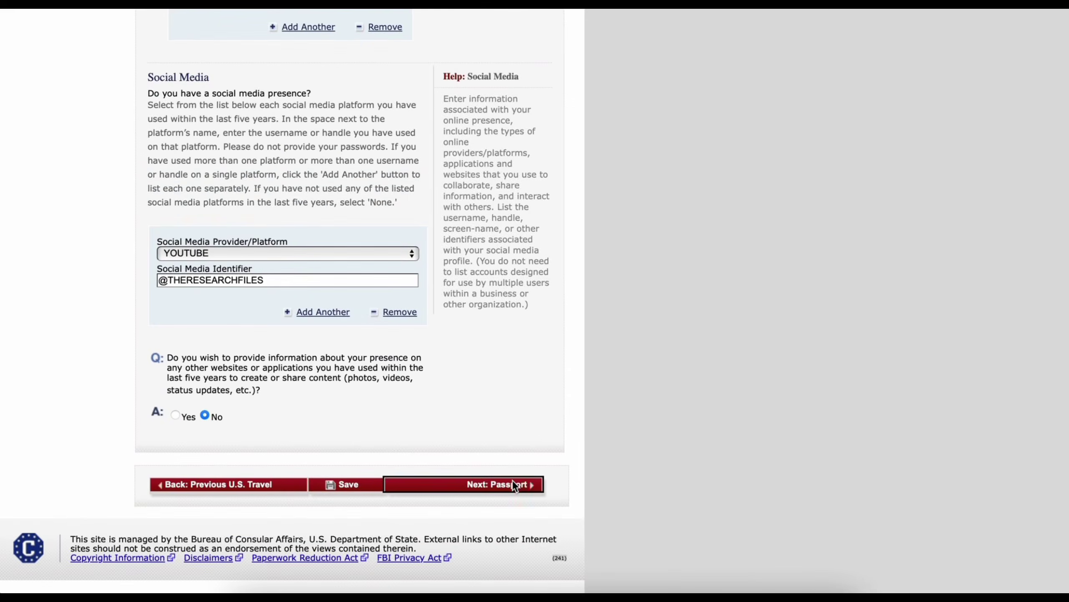
pyautogui.click(512, 482)
pyautogui.click(210, 194)
# - Choose REGULAR document type, enter the passport number, and mark the book number Does Not Apply
pyautogui.click(210, 211)
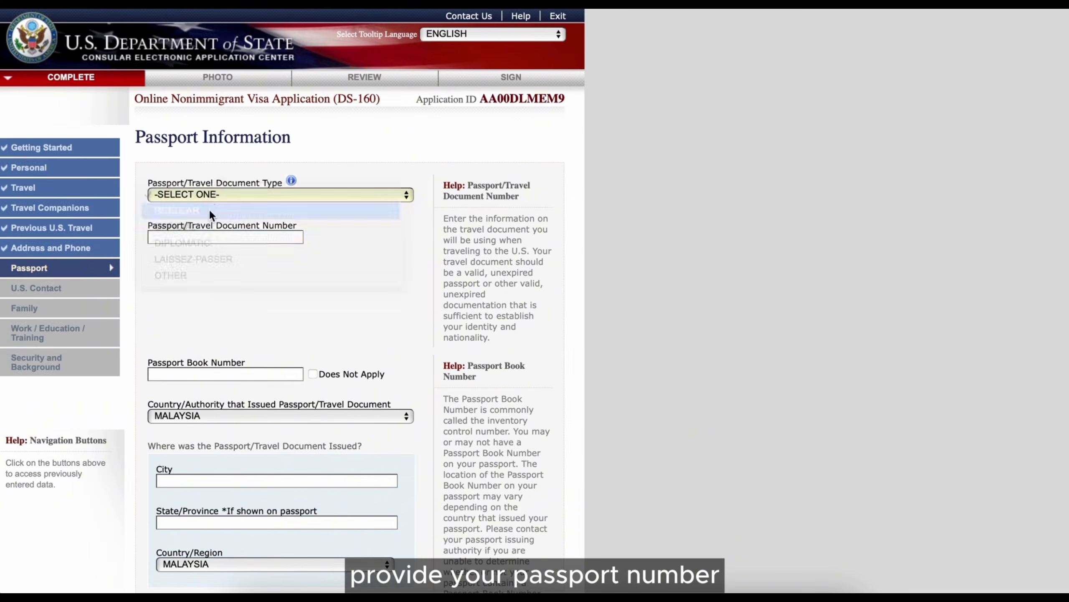
pyautogui.click(211, 237)
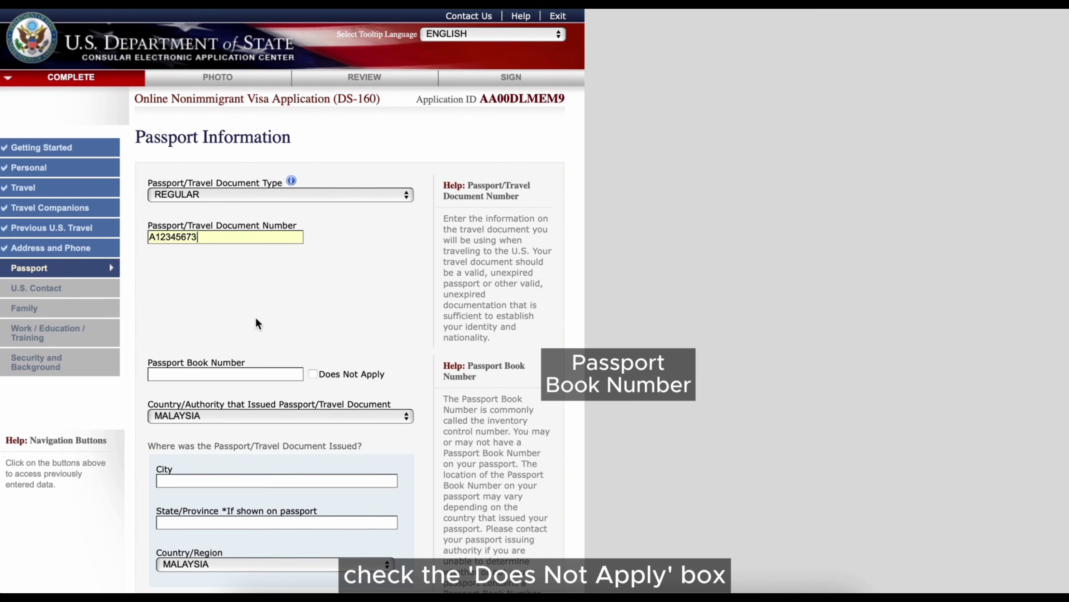
pyautogui.click(313, 374)
pyautogui.scroll(-3, 336, 376)
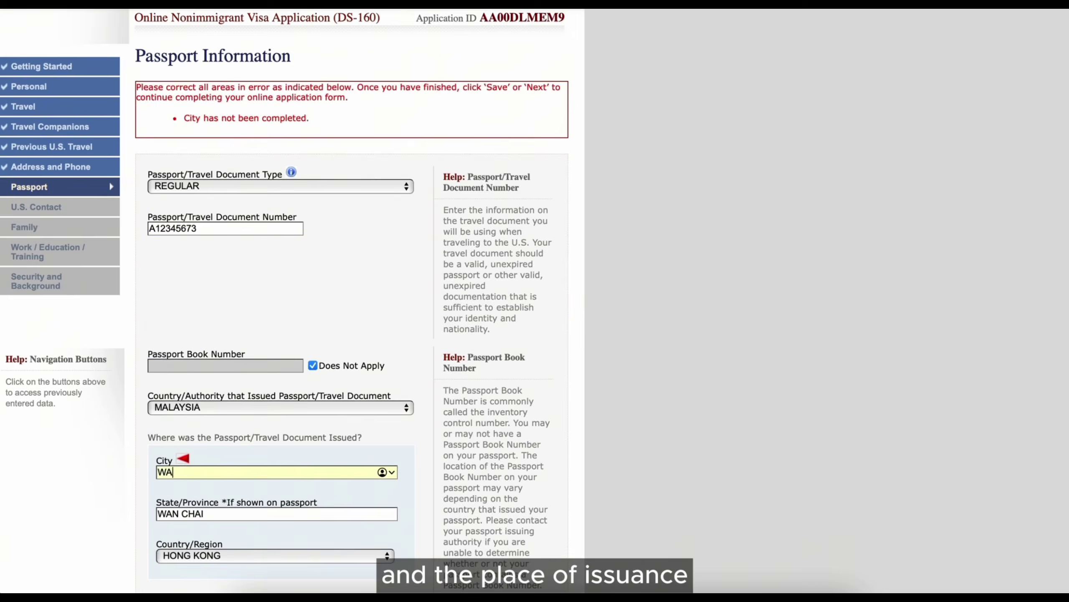
# - Set the issuing country to HONG KONG and the issue date to 03 FEB 2021
pyautogui.click(287, 450)
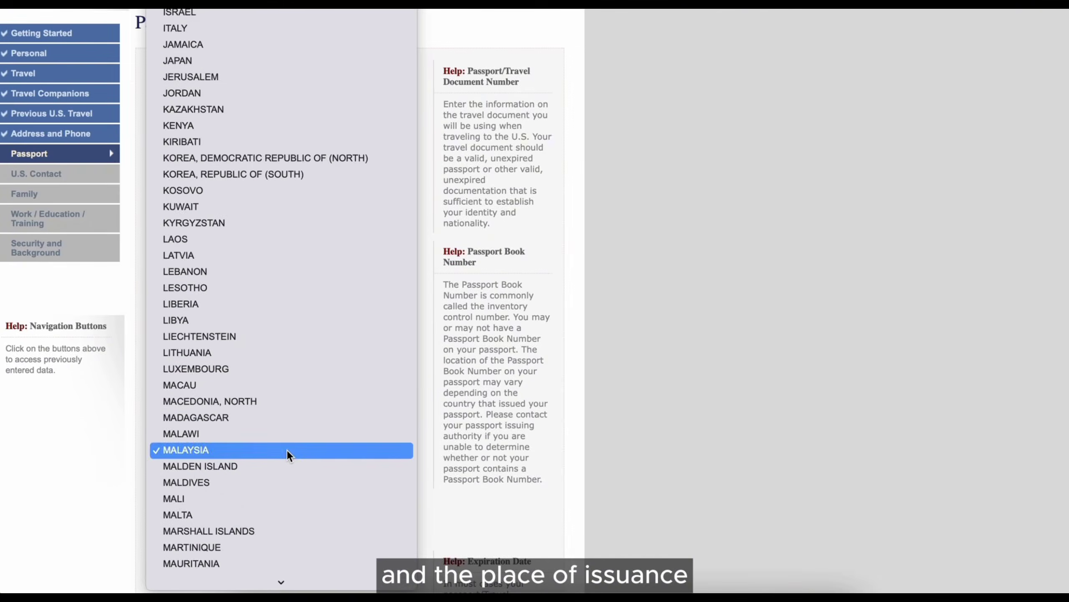
pyautogui.scroll(-10, 287, 450)
pyautogui.scroll(15, 286, 448)
pyautogui.click(163, 40)
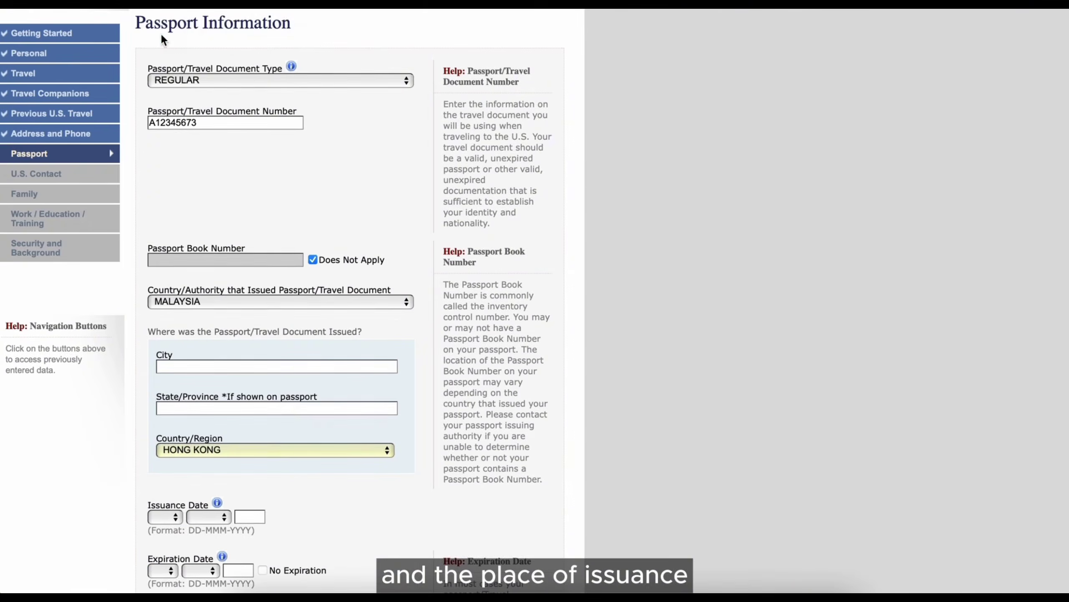
pyautogui.scroll(-3, 307, 403)
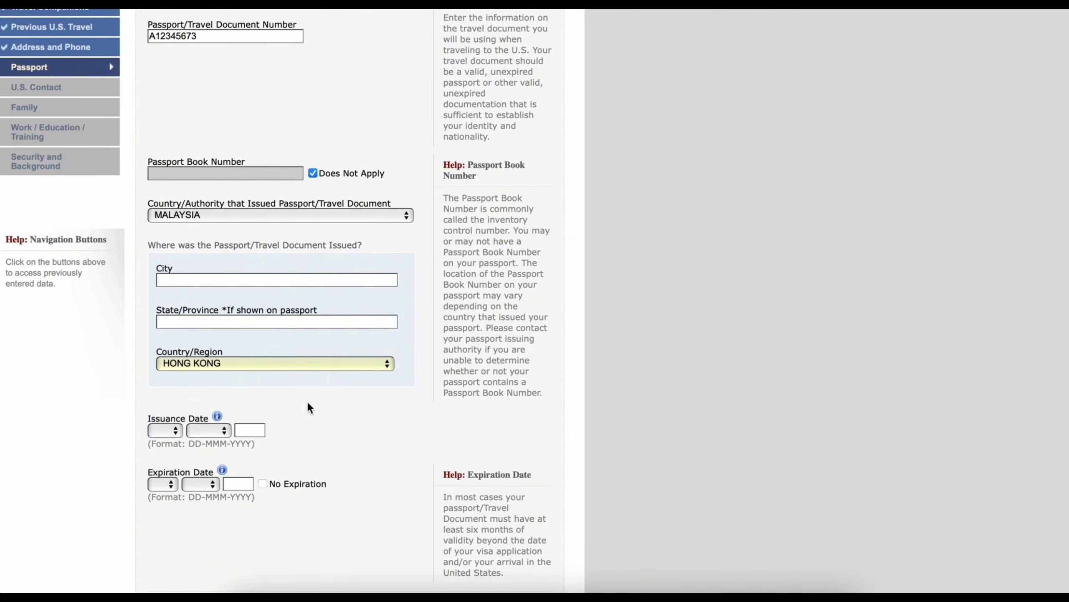
pyautogui.click(163, 430)
pyautogui.click(160, 478)
pyautogui.click(209, 431)
pyautogui.click(206, 462)
pyautogui.write('2')
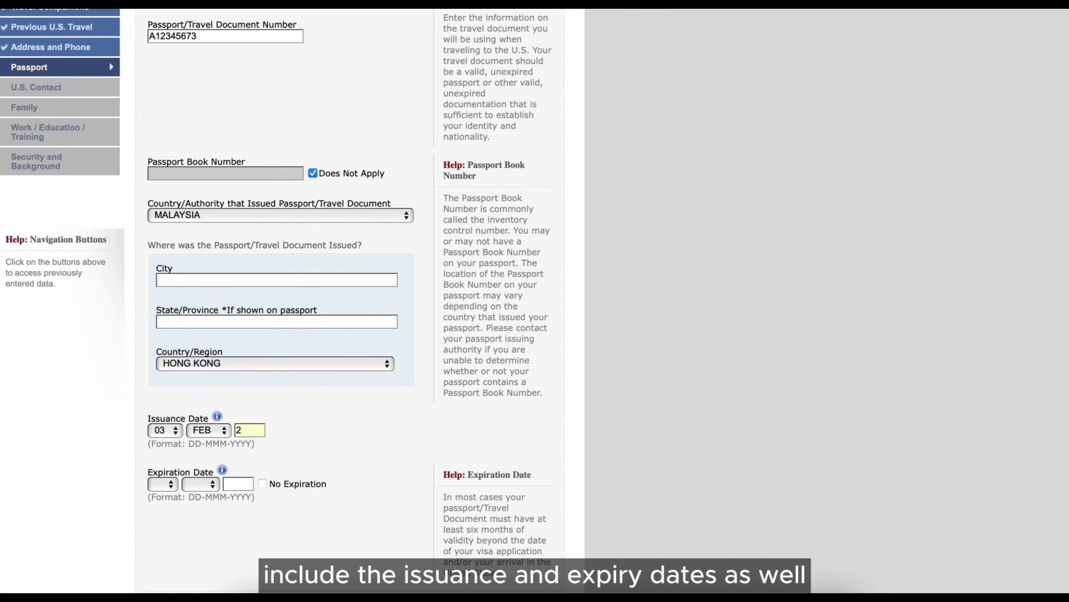
pyautogui.write('021')
# - Set the passport expiration to SEP 2026 and continue to the U.S. Contact page
pyautogui.click(163, 483)
pyautogui.click(160, 500)
pyautogui.click(201, 484)
pyautogui.click(206, 566)
pyautogui.click(238, 484)
pyautogui.write('2026')
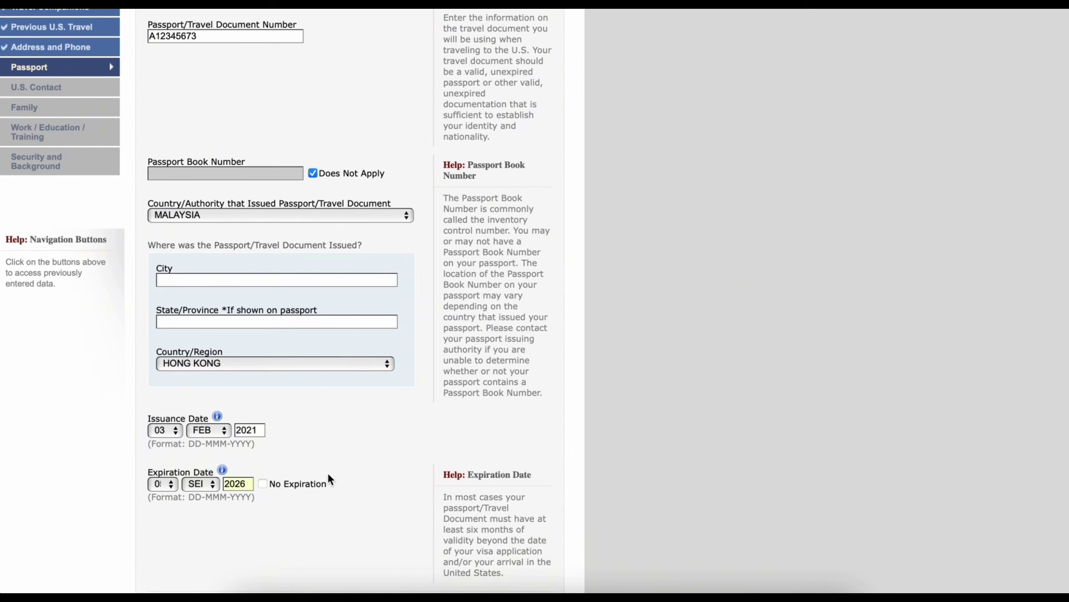
pyautogui.scroll(-5, 295, 463)
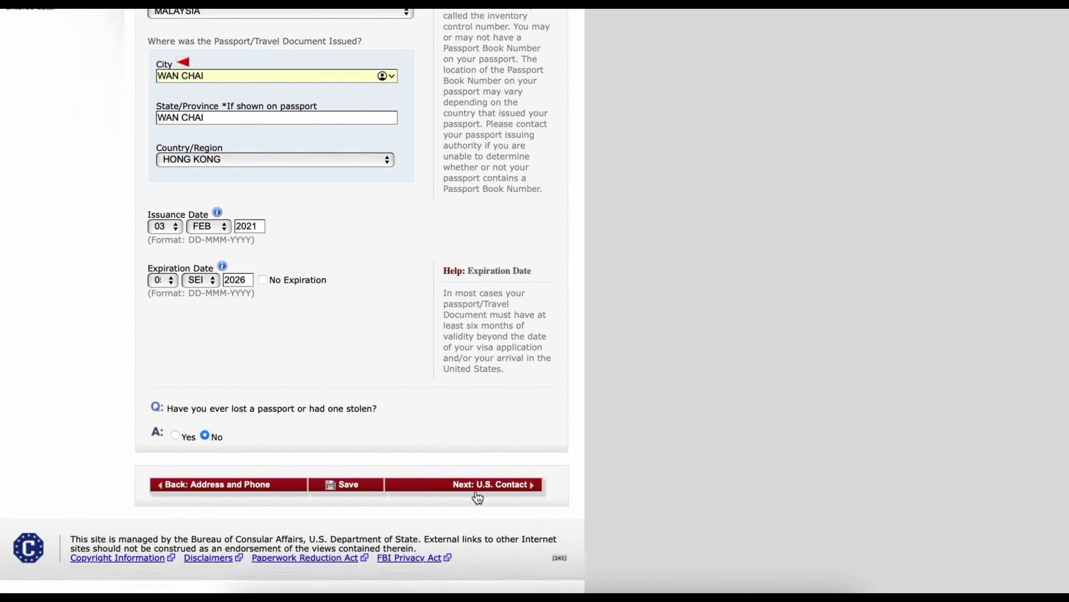
pyautogui.click(476, 488)
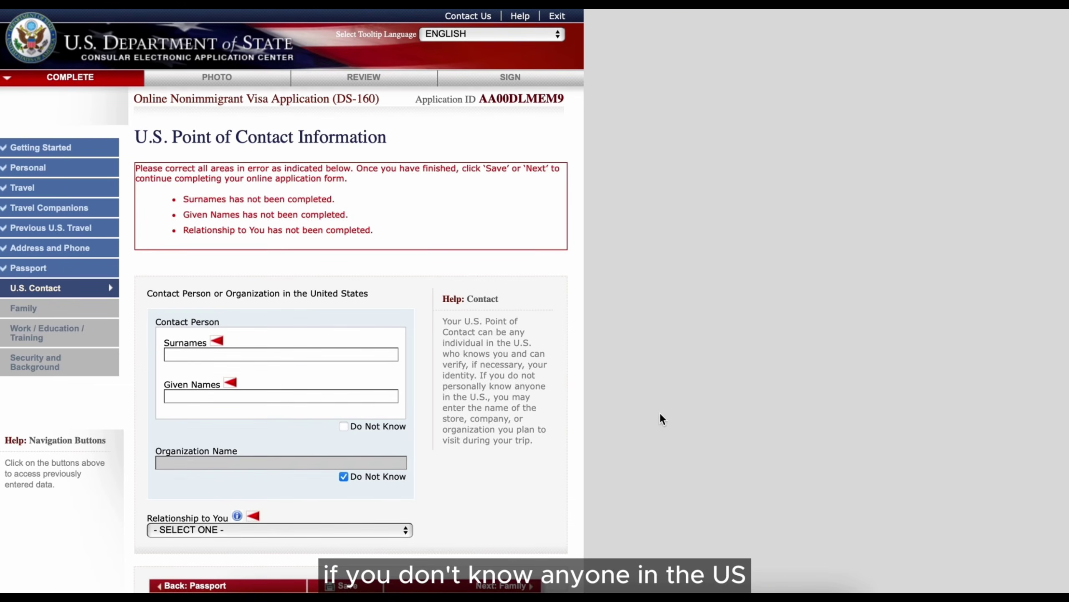
# - Mark the contact person unknown, enter HILTON HOTEL as organization, with relationship OTHER
pyautogui.click(343, 426)
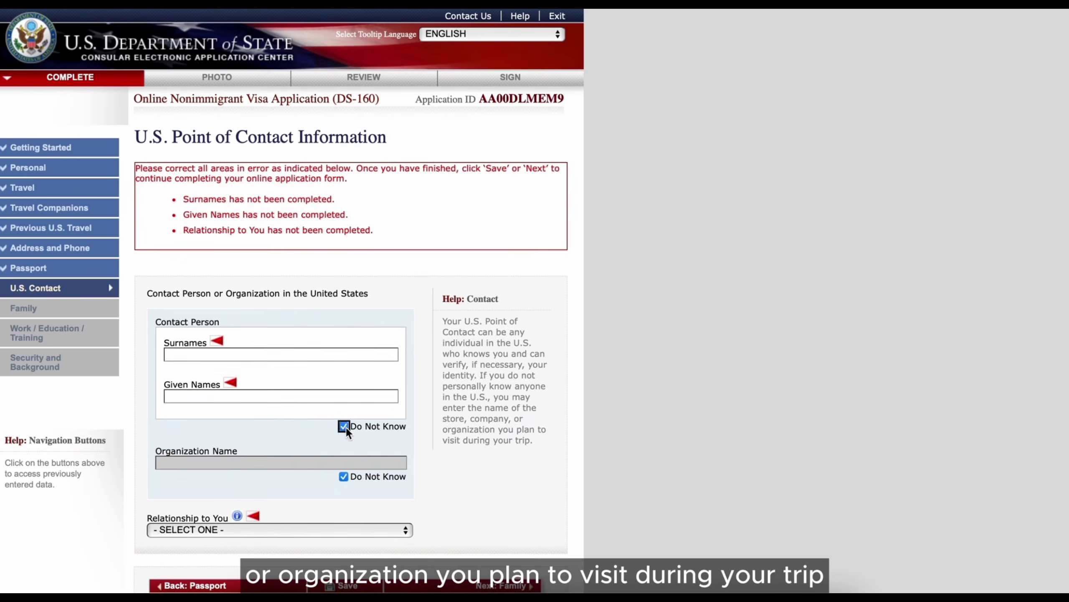
pyautogui.write('HILTON HOTEL')
pyautogui.scroll(-3, 422, 434)
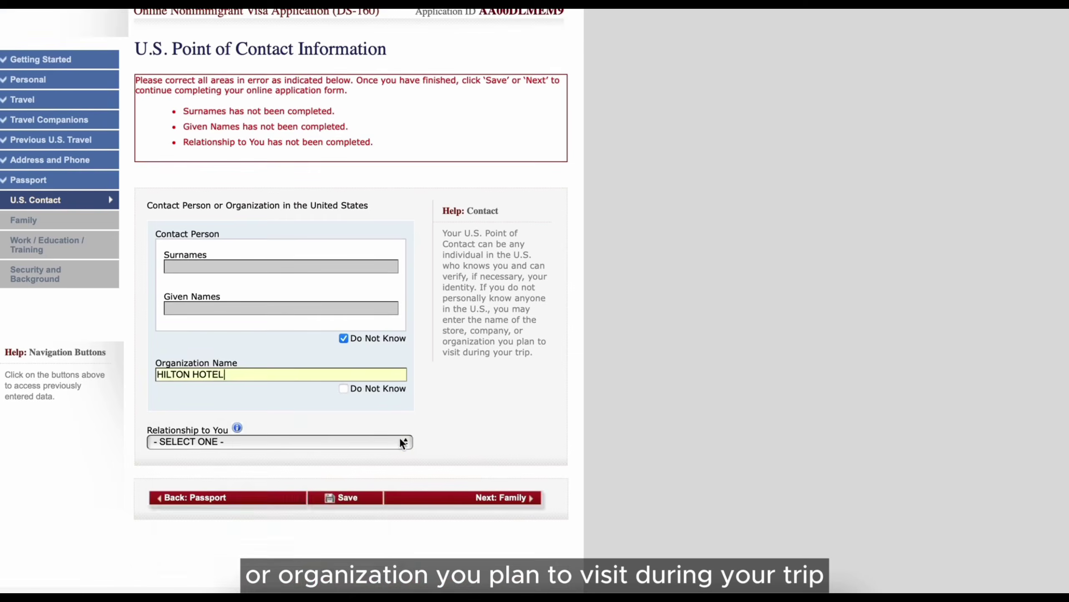
pyautogui.click(379, 440)
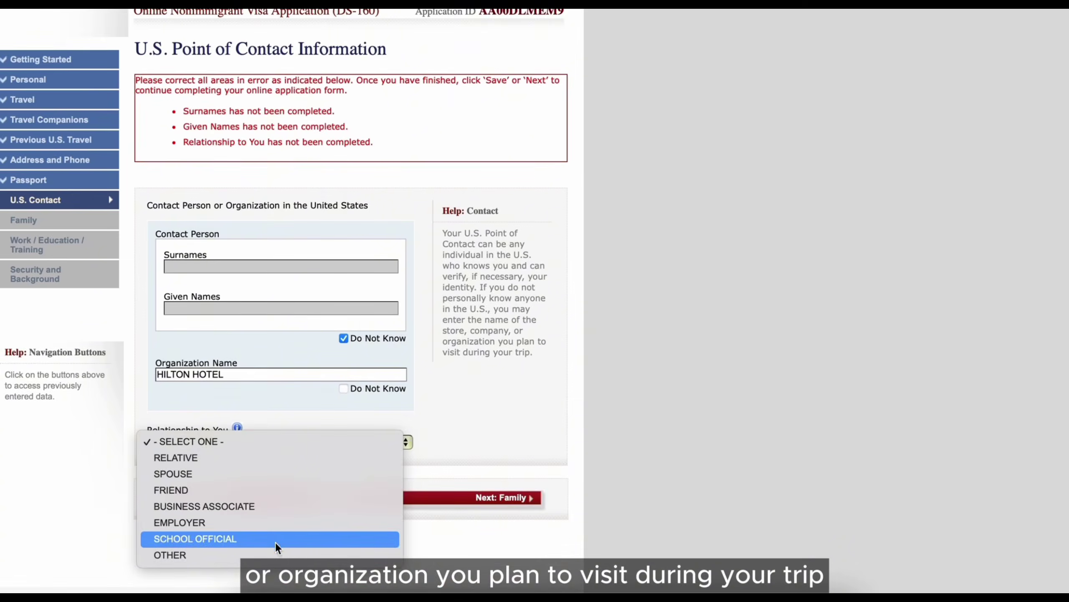
pyautogui.click(273, 555)
pyautogui.scroll(-7, 281, 421)
# - Enter the hotel's street address in LOS ANGELES, CALIFORNIA, with its ZIP code
pyautogui.click(282, 216)
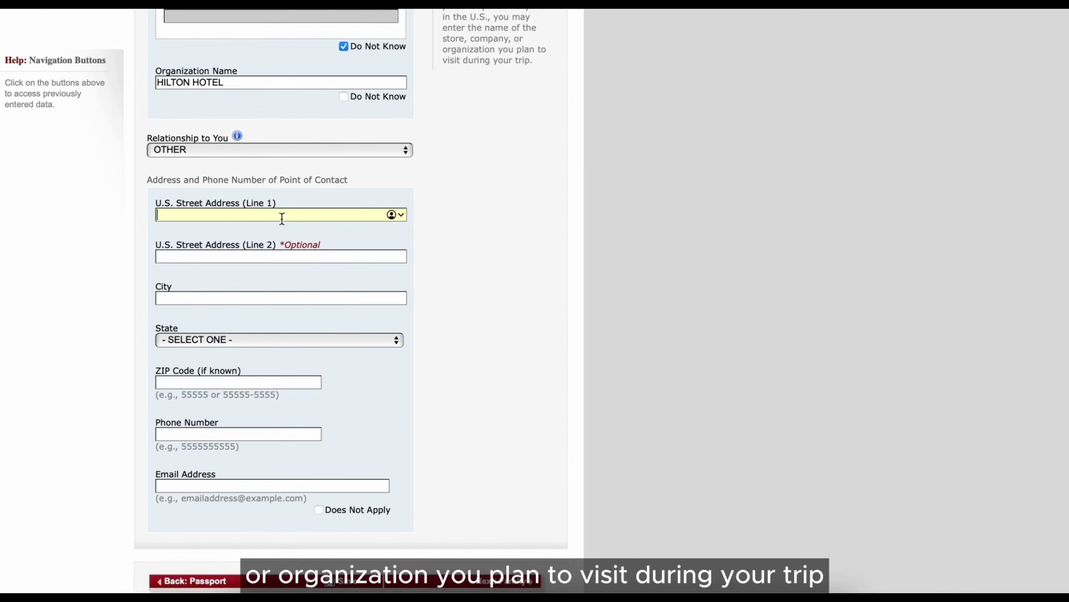
pyautogui.write('555 UNIVERSAL HOLLYWOOD DR')
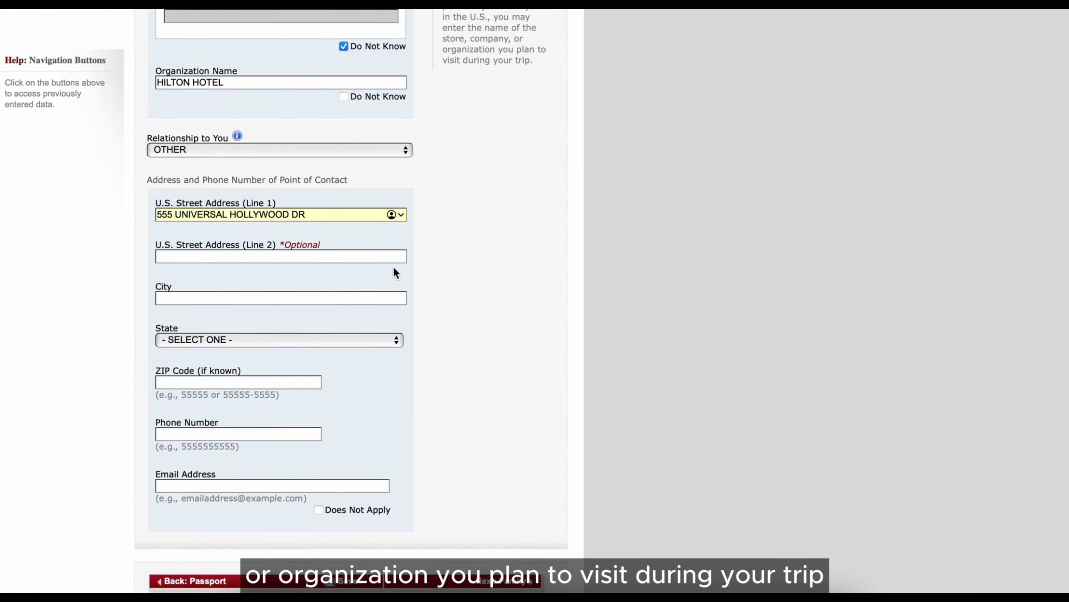
pyautogui.click(356, 298)
pyautogui.click(346, 340)
pyautogui.click(317, 437)
pyautogui.click(298, 299)
pyautogui.write('LOS ANGELES')
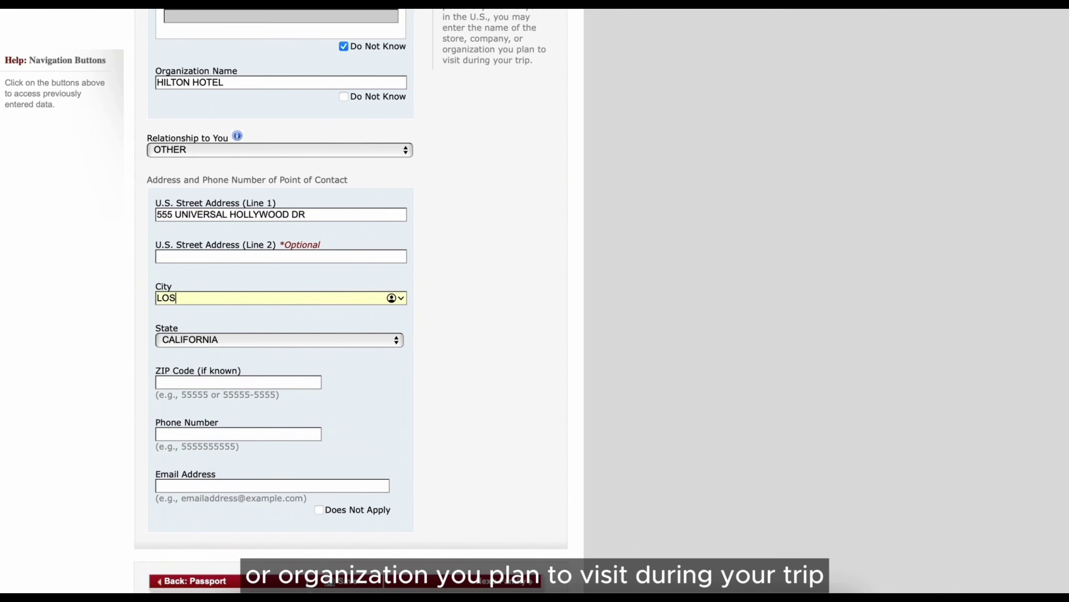
pyautogui.click(288, 383)
pyautogui.write('91608')
# - Enter the hotel's phone number without formatting characters
pyautogui.click(204, 434)
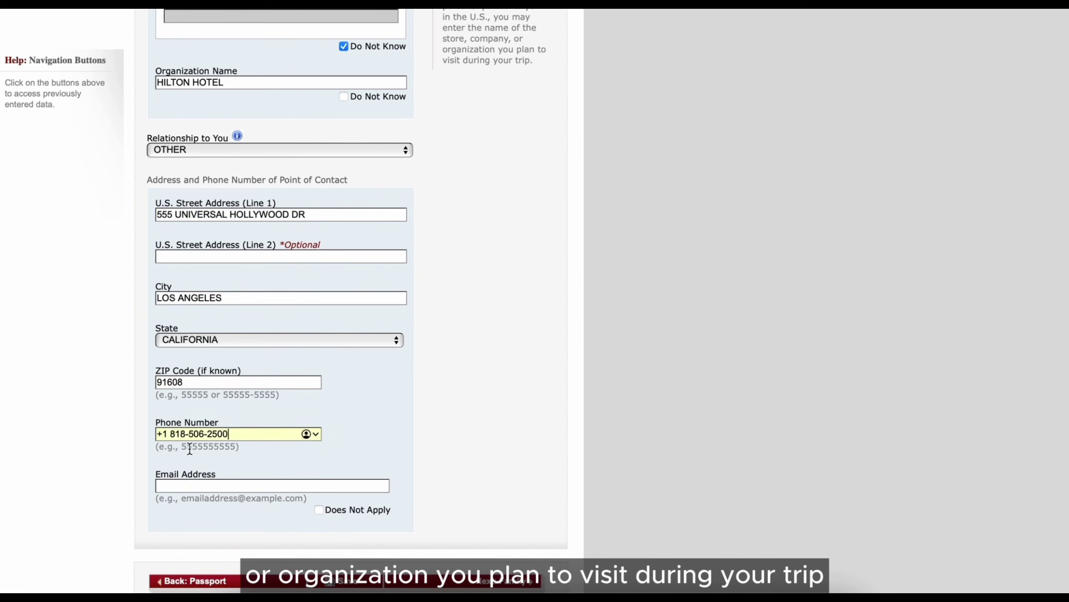
pyautogui.press('Right')
pyautogui.press('Right')
pyautogui.press('Right')
pyautogui.press('Right')
pyautogui.press('BackSpace')
pyautogui.press('Right')
pyautogui.press('Right')
pyautogui.press('Right')
pyautogui.press('Right')
pyautogui.press('BackSpace')
# - Mark the contact e-mail Does Not Apply, save, and enter the father's surname on Family
pyautogui.click(319, 509)
pyautogui.scroll(-3, 337, 497)
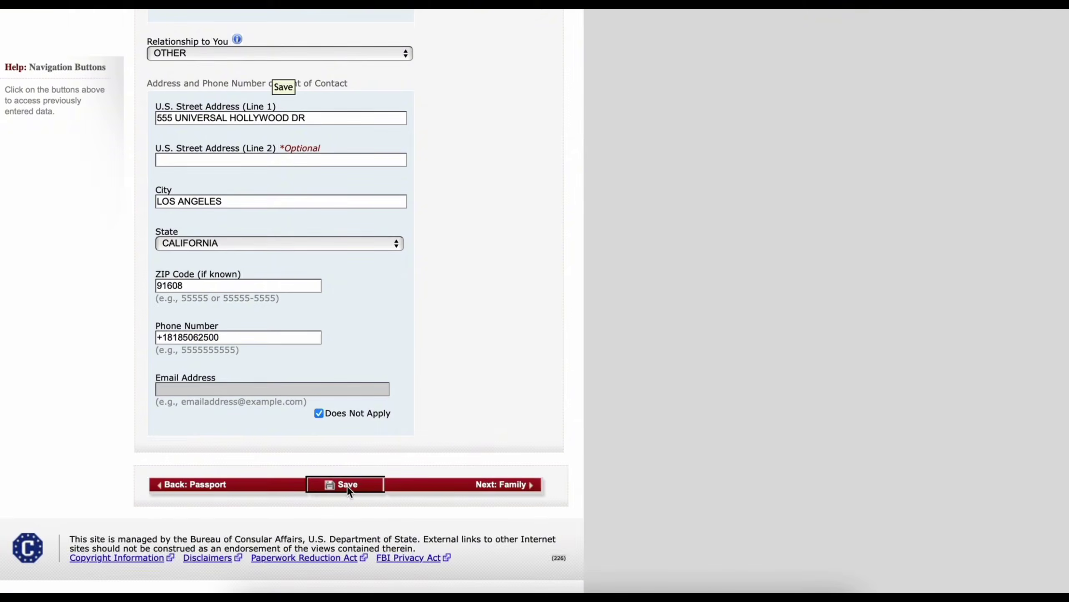
pyautogui.click(348, 486)
pyautogui.click(320, 274)
pyautogui.scroll(-10, 564, 429)
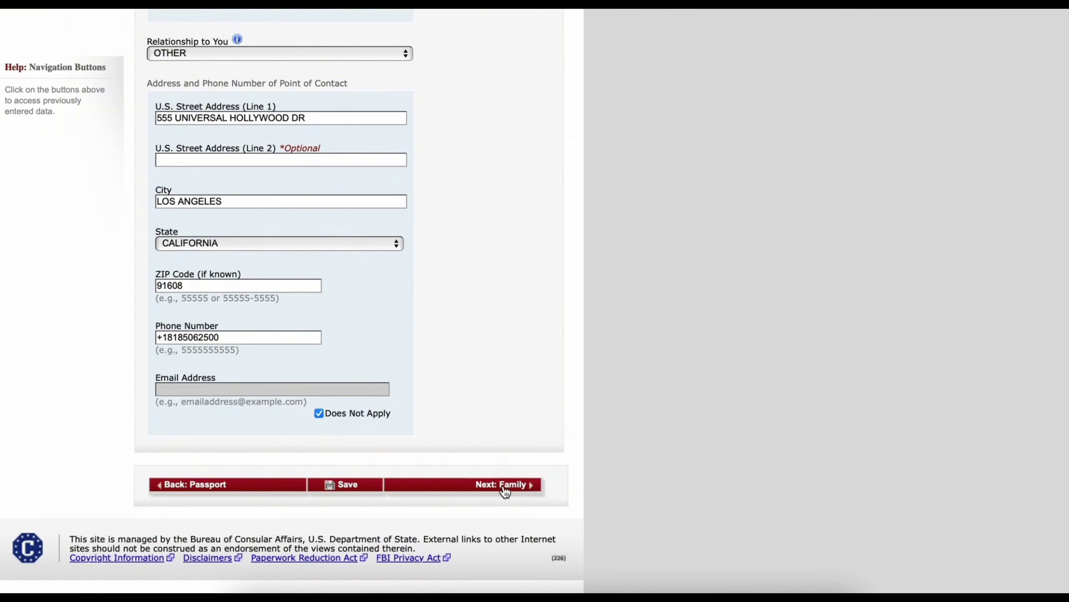
pyautogui.click(505, 488)
pyautogui.press('Tab')
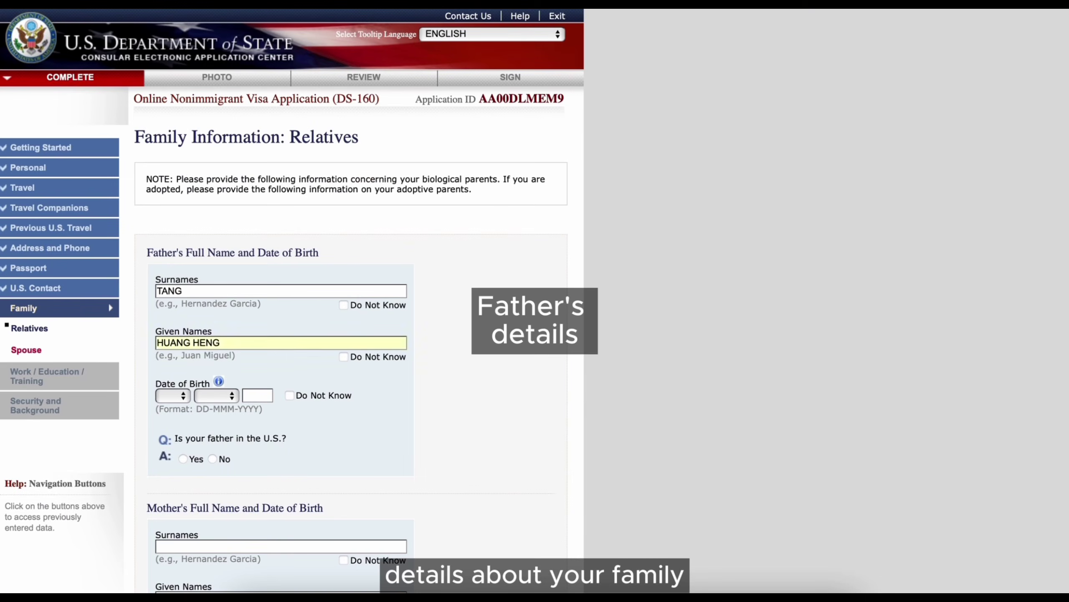
pyautogui.click(175, 396)
pyautogui.click(175, 433)
pyautogui.click(219, 396)
pyautogui.click(217, 432)
pyautogui.click(264, 396)
pyautogui.write('19')
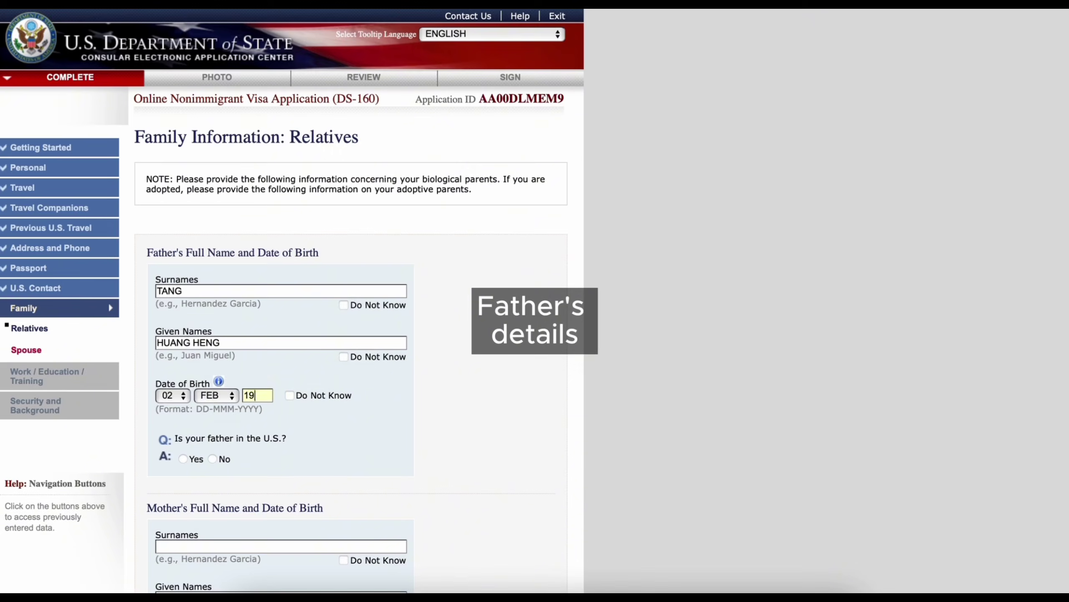
pyautogui.write('42')
pyautogui.scroll(-1, 340, 418)
pyautogui.click(215, 417)
pyautogui.scroll(-6, 329, 459)
pyautogui.click(269, 288)
pyautogui.press('Tab')
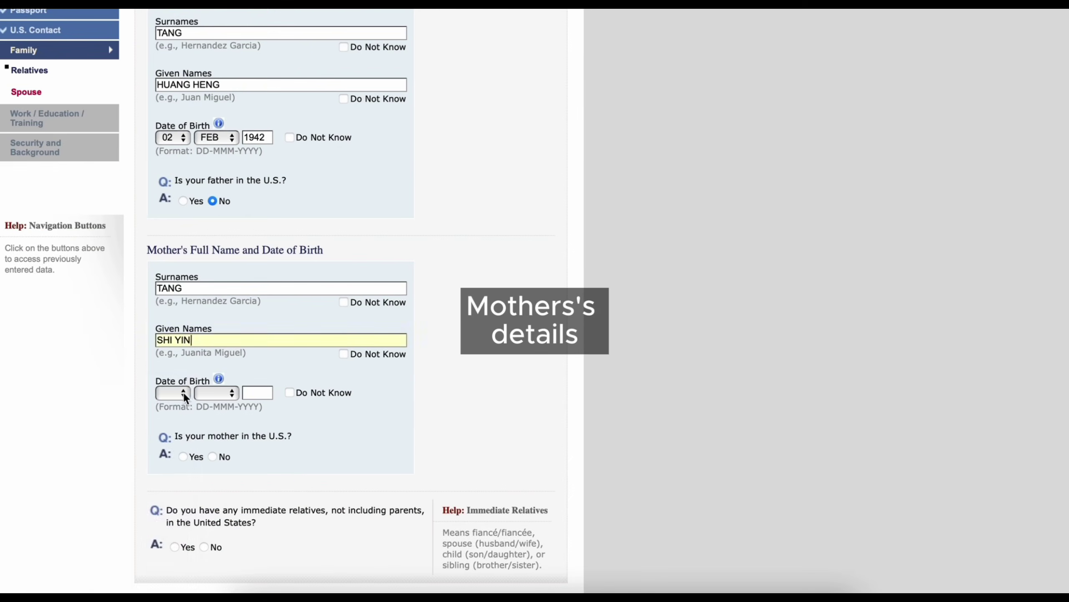
pyautogui.click(183, 392)
pyautogui.click(168, 439)
pyautogui.click(217, 393)
pyautogui.click(223, 440)
pyautogui.click(263, 394)
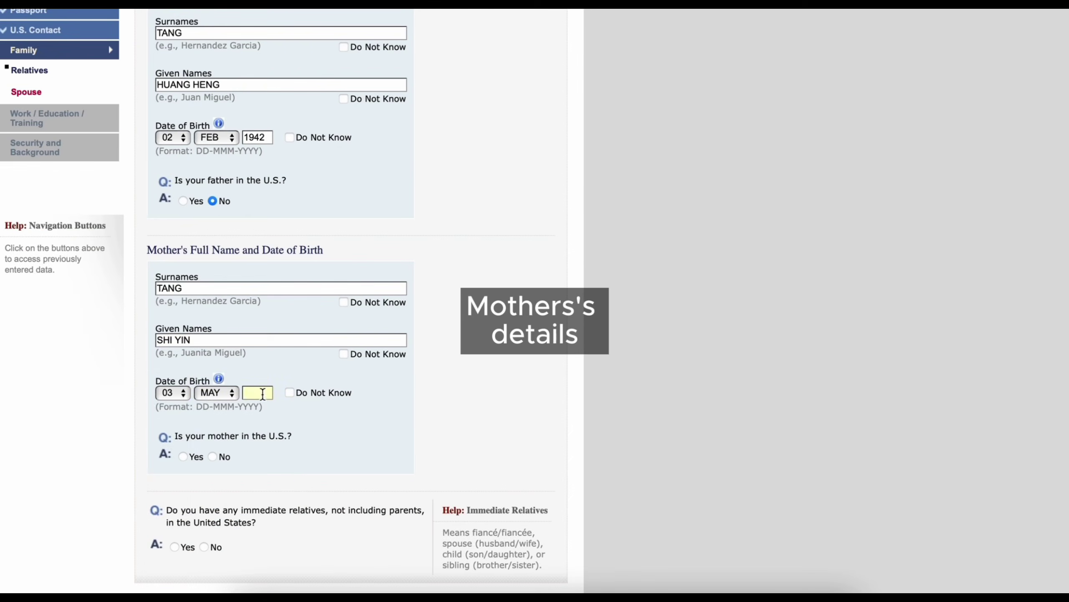
pyautogui.write('1947')
pyautogui.click(212, 456)
pyautogui.scroll(-3, 281, 445)
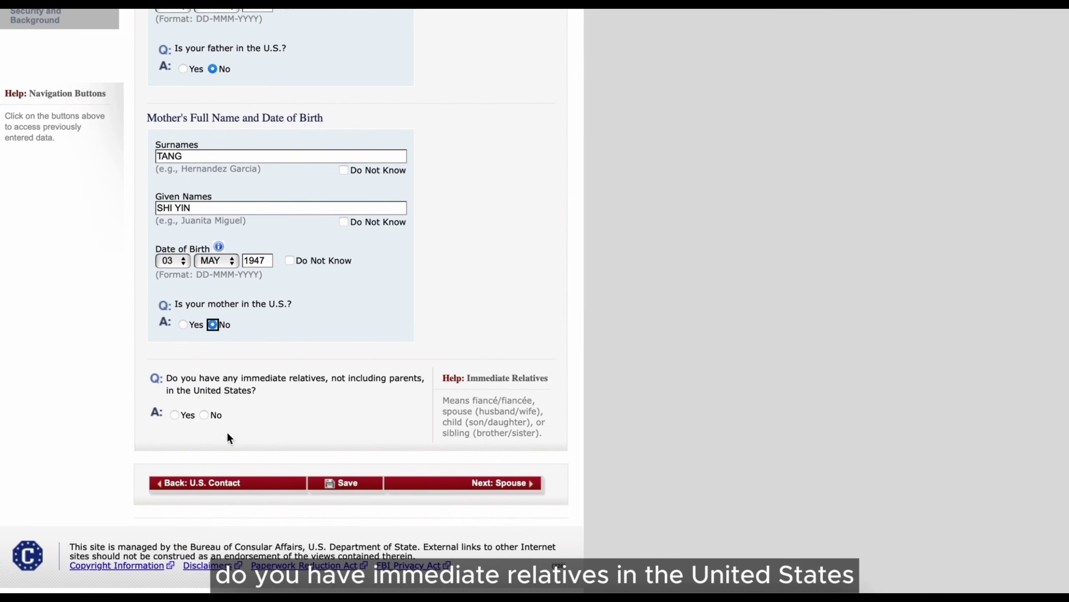
pyautogui.click(204, 414)
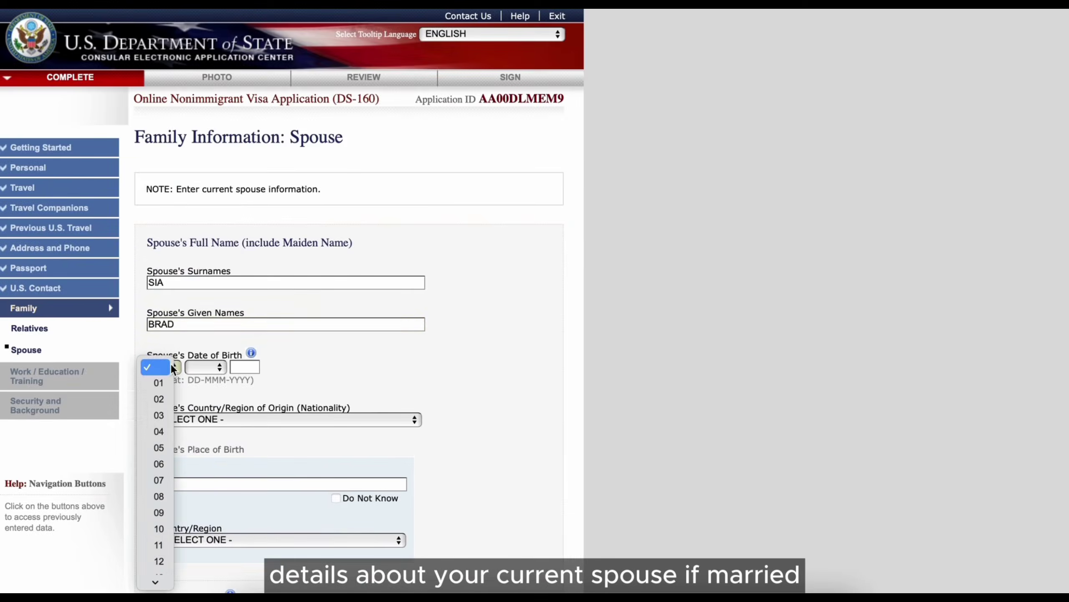
pyautogui.click(159, 448)
pyautogui.click(201, 370)
pyautogui.click(201, 497)
pyautogui.click(244, 367)
pyautogui.write('1980')
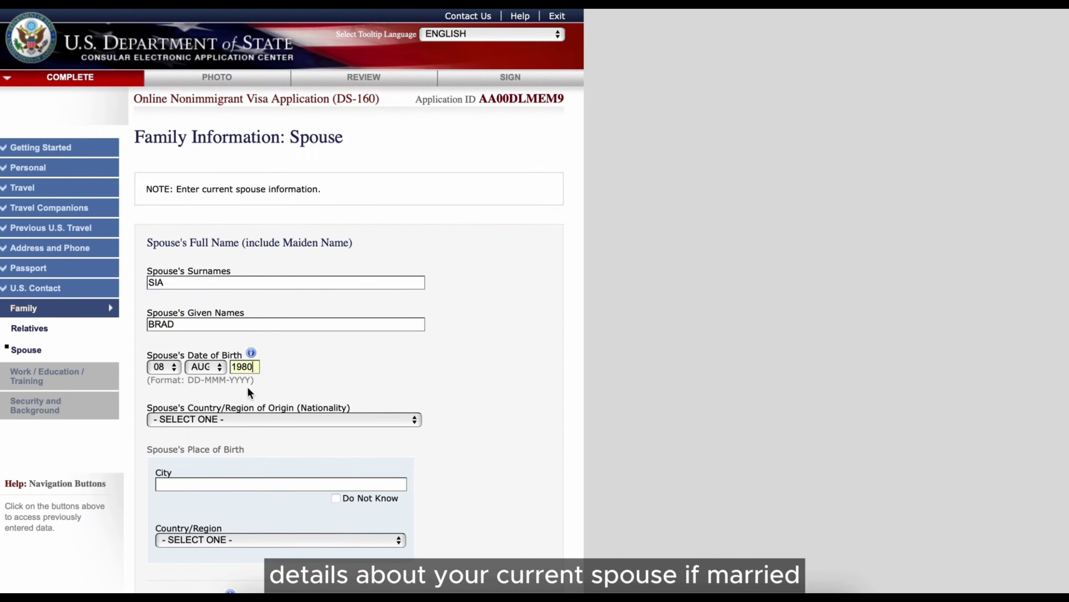
pyautogui.click(251, 420)
pyautogui.press('m')
pyautogui.click(249, 528)
# - Set the spouse's birthplace to Kuala Lumpur and address to Same As Home Address, then continue
pyautogui.scroll(-3, 251, 525)
pyautogui.click(253, 418)
pyautogui.write('KU')
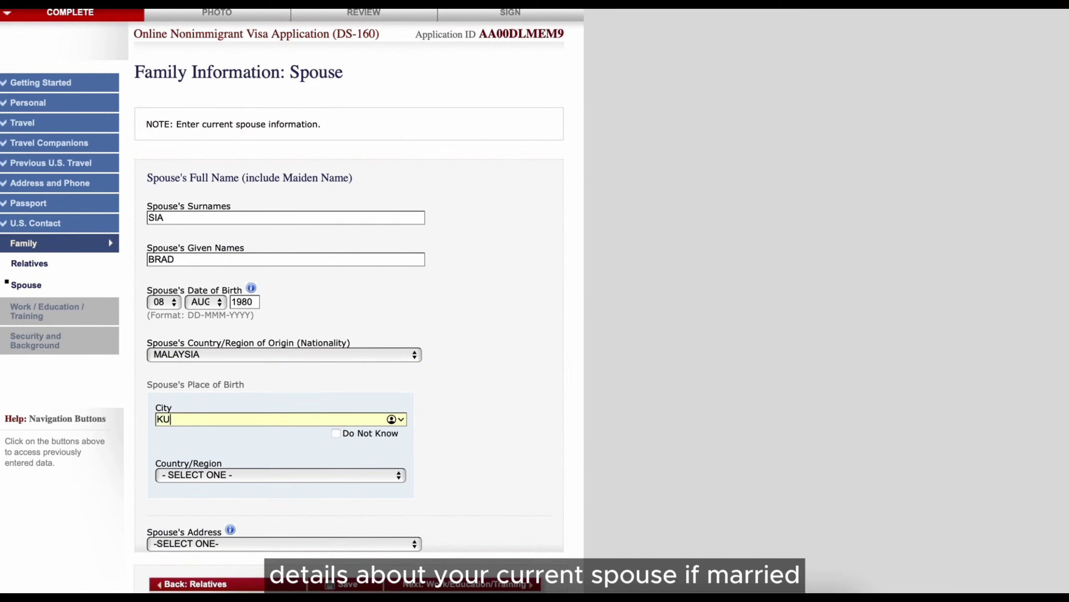
pyautogui.click(278, 425)
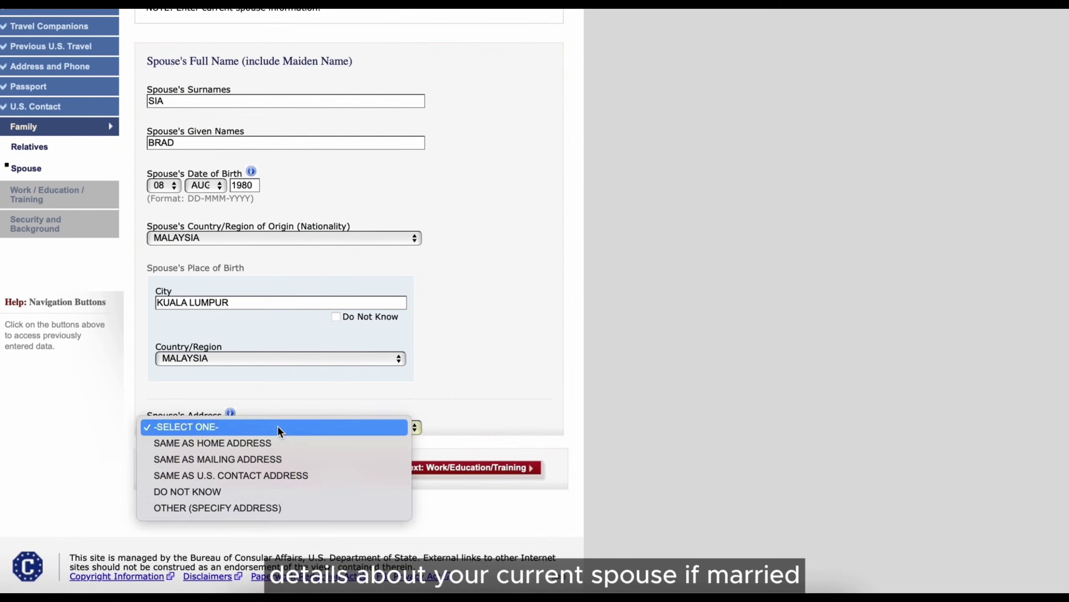
pyautogui.click(283, 442)
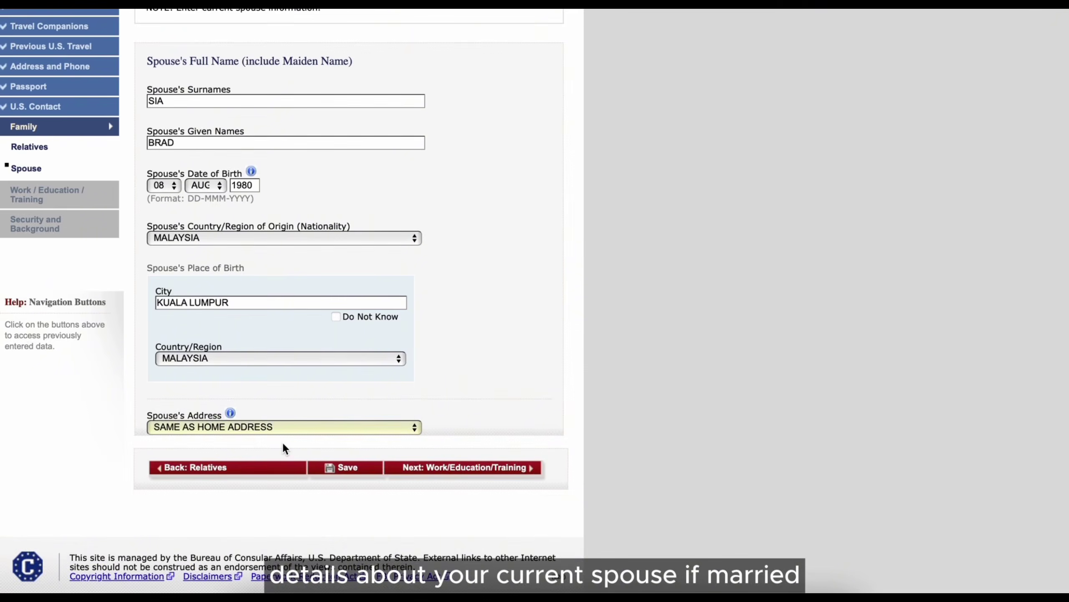
pyautogui.scroll(-1, 379, 451)
pyautogui.click(493, 460)
# - Set primary occupation to COMPUTER SCIENCE and enter the employer's postal code, phone number and country MALAYSIA
pyautogui.click(333, 255)
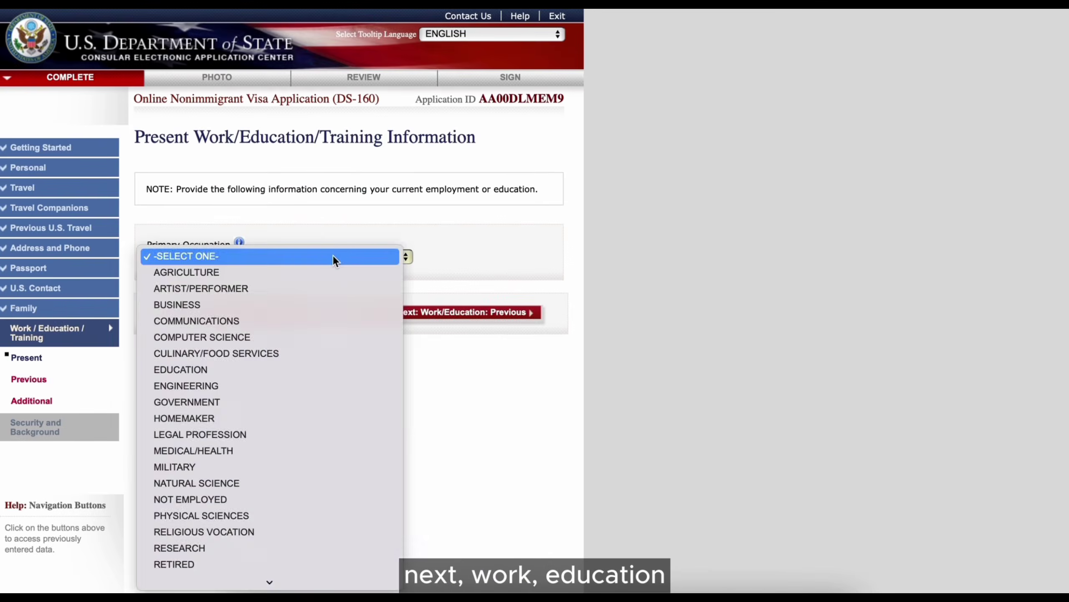
pyautogui.click(321, 340)
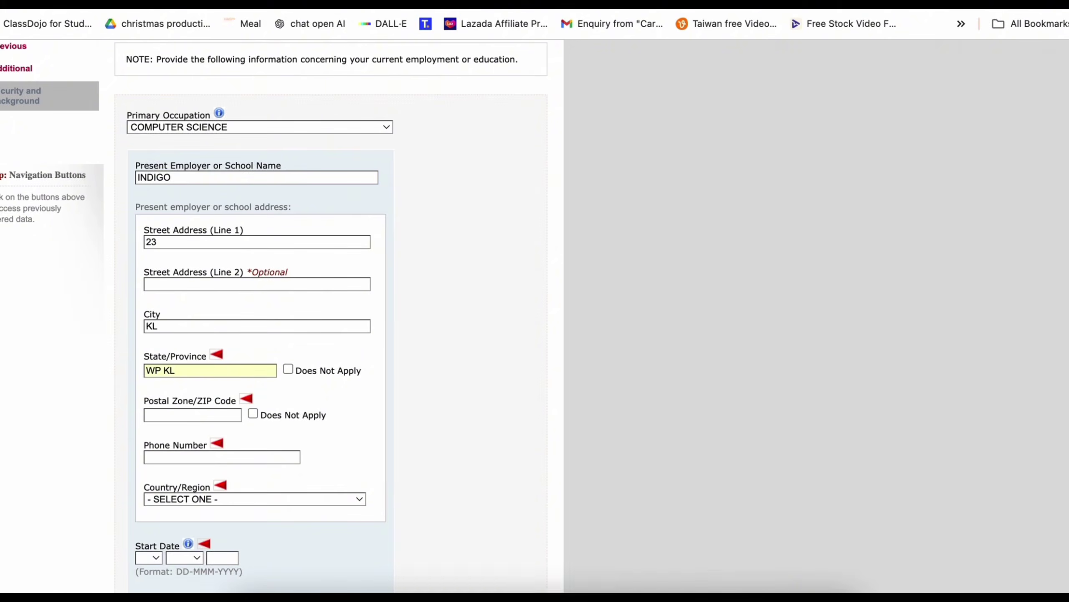
pyautogui.press('Tab')
pyautogui.press('Tab')
pyautogui.write('34900')
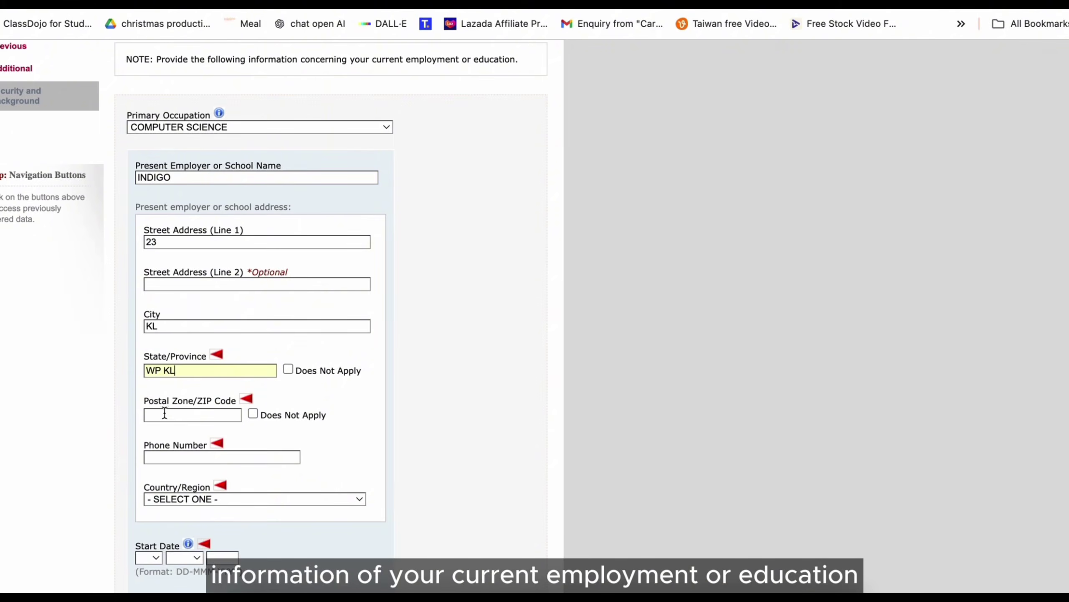
pyautogui.click(184, 459)
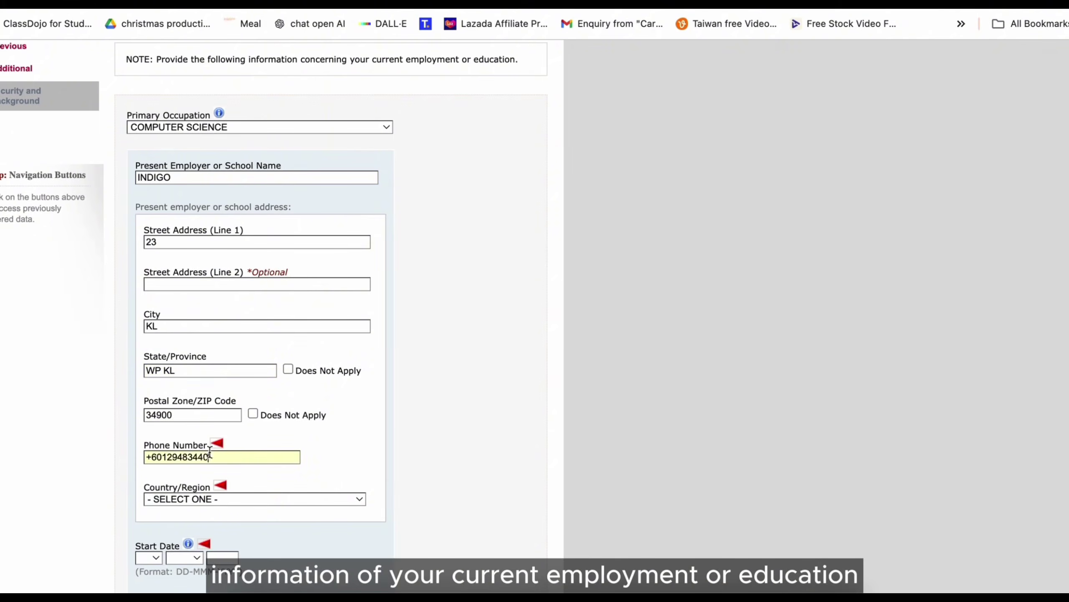
pyautogui.click(221, 499)
pyautogui.write('malay')
pyautogui.press('Return')
# - Set the employment start date to 03 MAR 2017
pyautogui.scroll(-3, 232, 495)
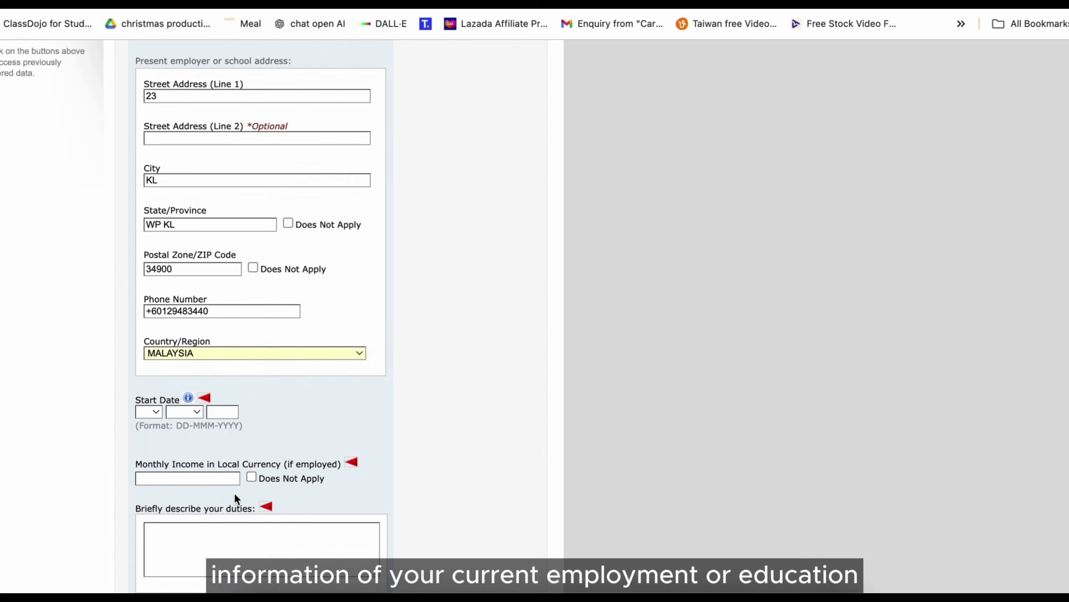
pyautogui.click(159, 413)
pyautogui.click(159, 462)
pyautogui.click(184, 412)
pyautogui.click(188, 463)
pyautogui.click(219, 415)
pyautogui.write('2017')
# - Mark monthly income Does Not Apply, describe duties as 'DESIGN WEBSITE, DIGITAL ADVERTI…', and answer Yes to previous employment
pyautogui.scroll(-2, 294, 406)
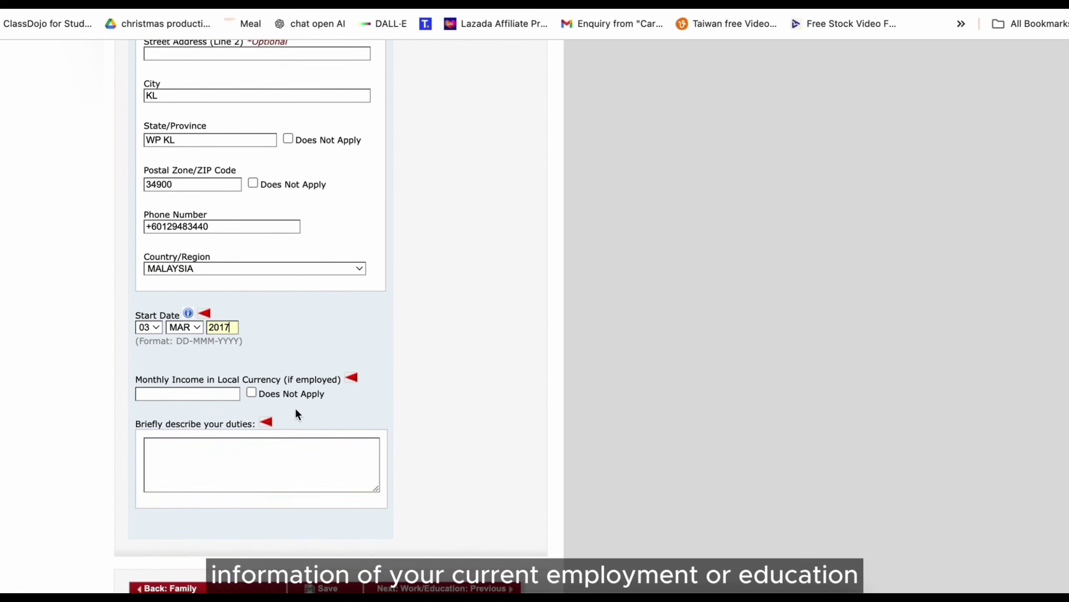
pyautogui.click(290, 394)
pyautogui.click(322, 441)
pyautogui.write('DESIGN WE')
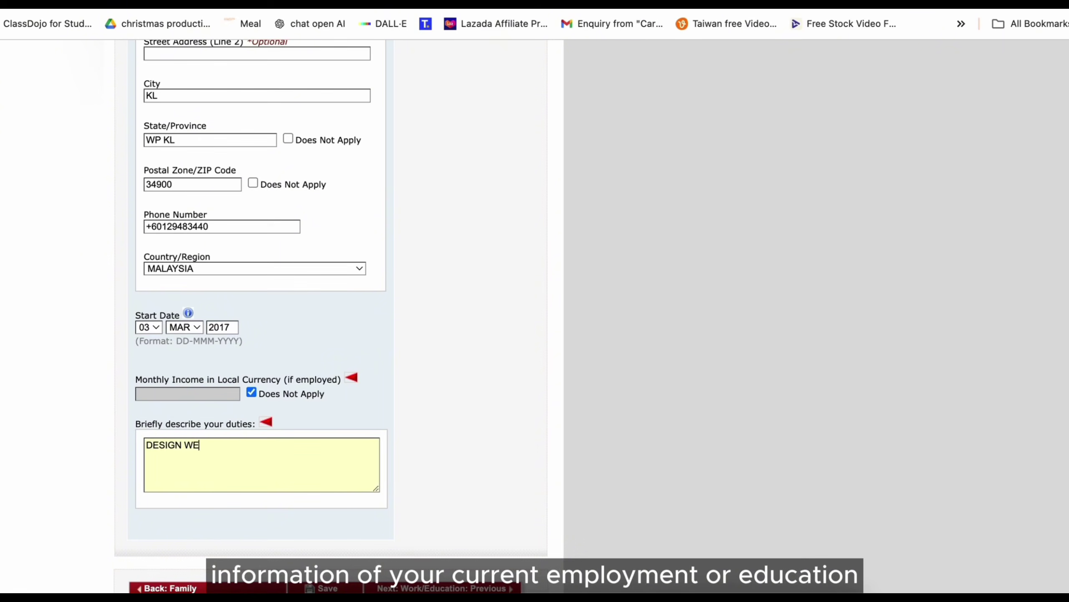
pyautogui.write('BSITE, DIGITAL ADVERTI')
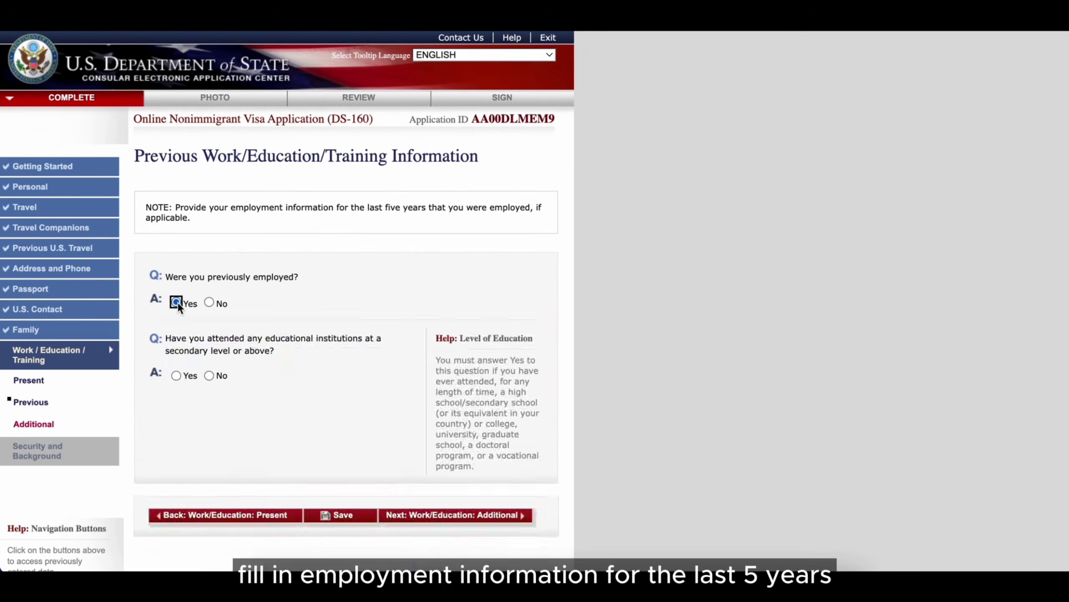
pyautogui.click(176, 302)
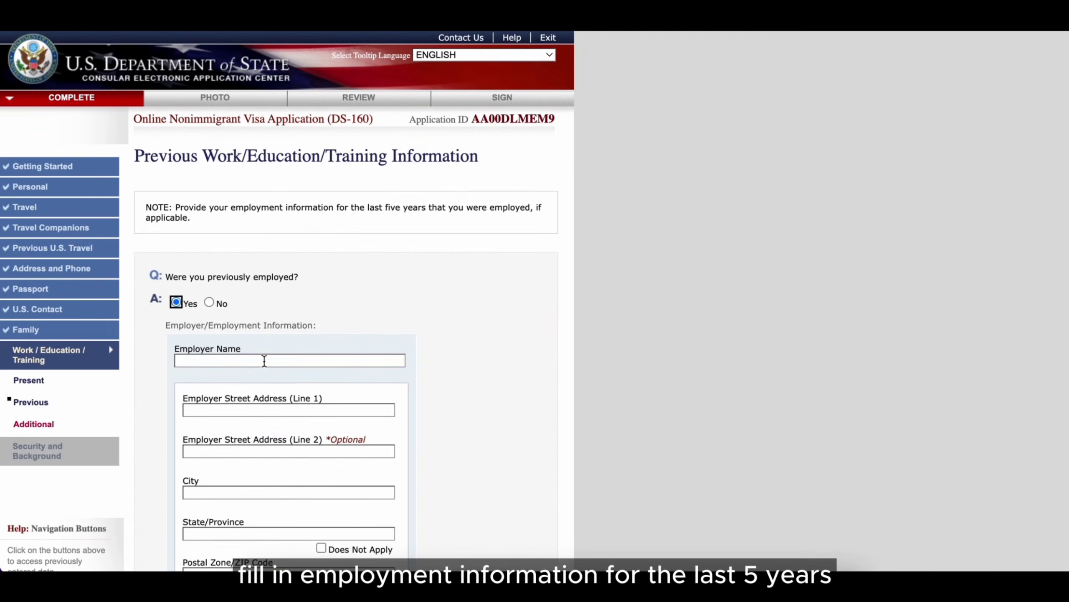
# - Enter the previous employer BESTO and set its country to MALAYSIA
pyautogui.click(264, 361)
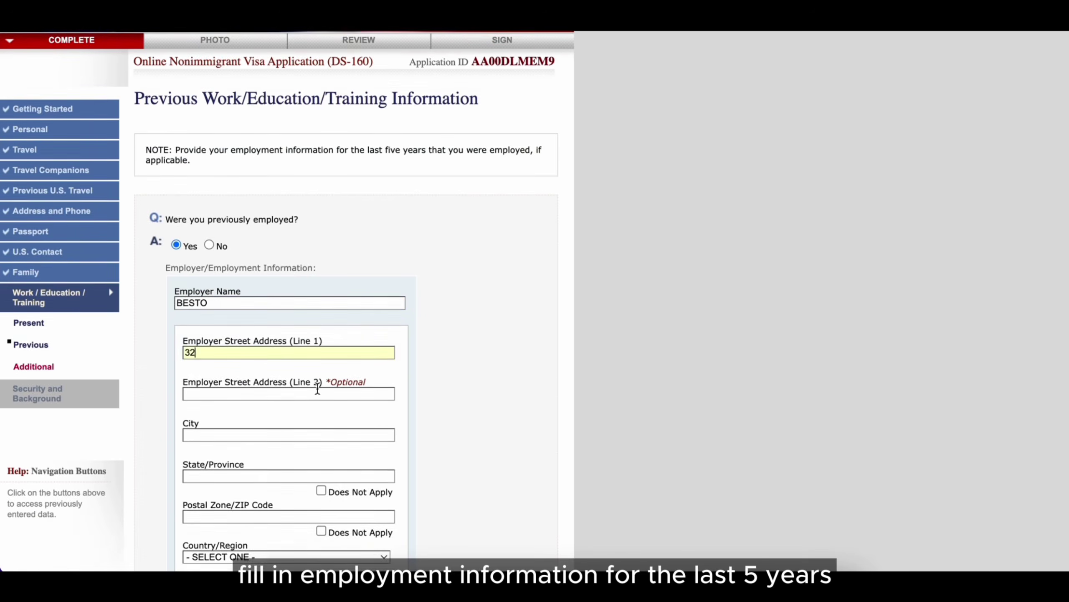
pyautogui.scroll(-4, 318, 382)
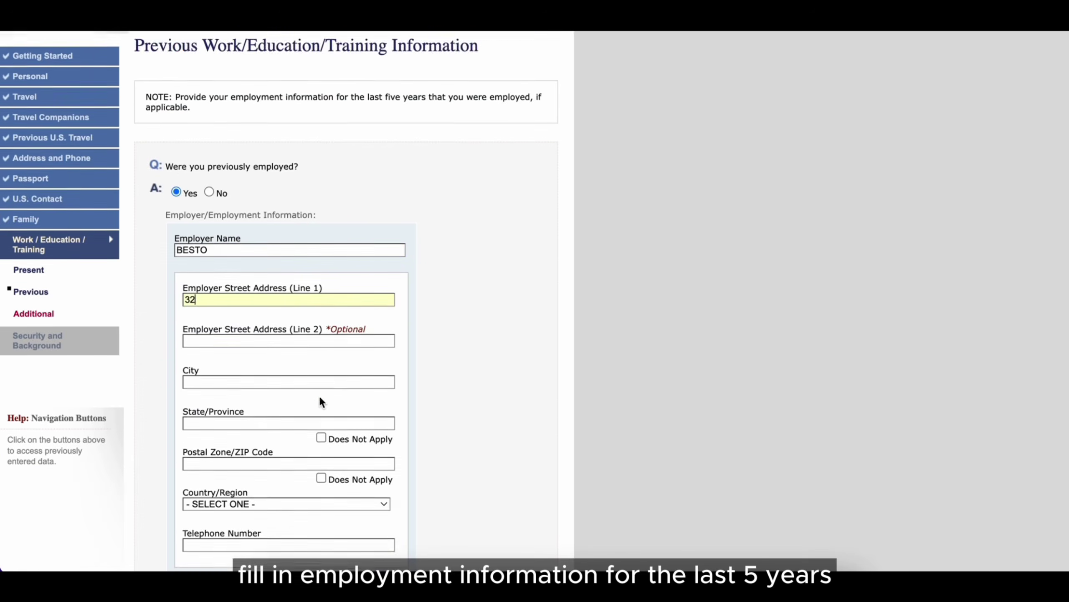
pyautogui.click(317, 463)
pyautogui.press('m')
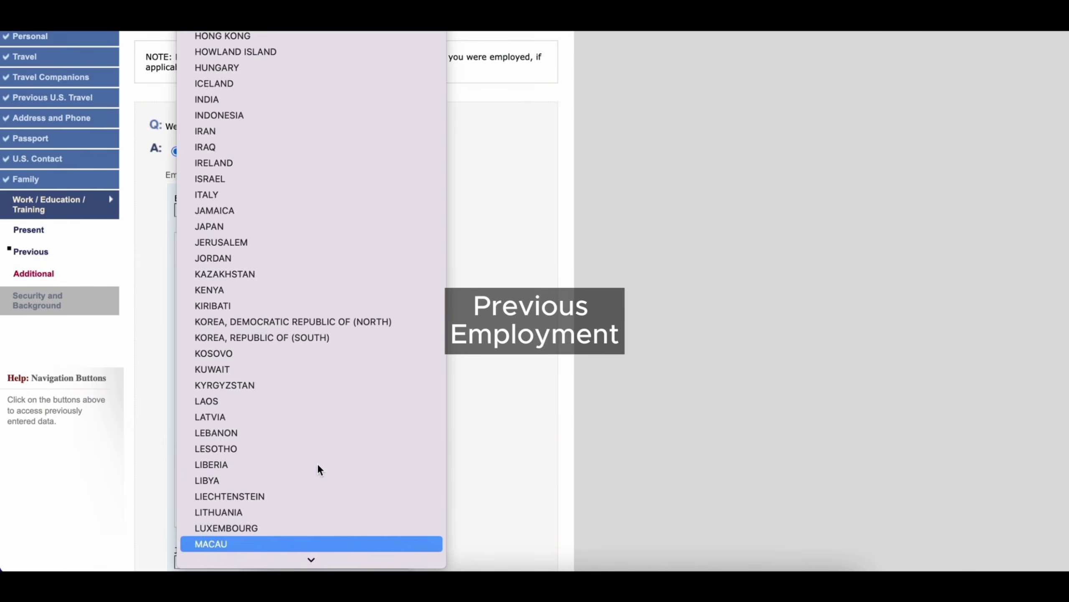
pyautogui.scroll(-2, 318, 463)
pyautogui.click(302, 536)
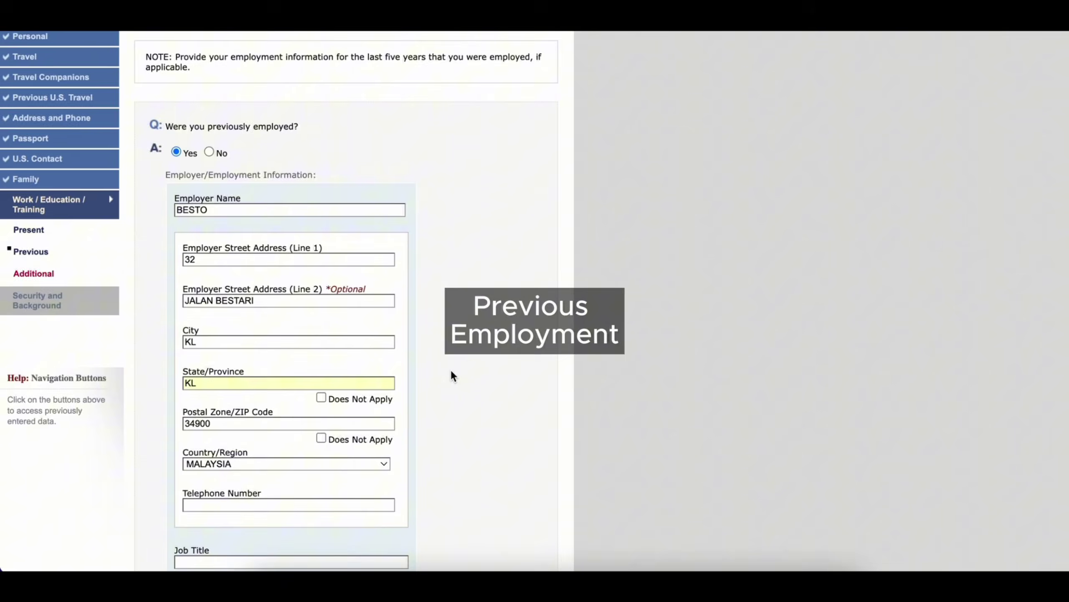
# - Give the job title COMPUTER ENGINEER, start date 04 SEP 2000, and duties 'DEVELOP SYSTEM PROGRAM'
pyautogui.scroll(-4, 452, 375)
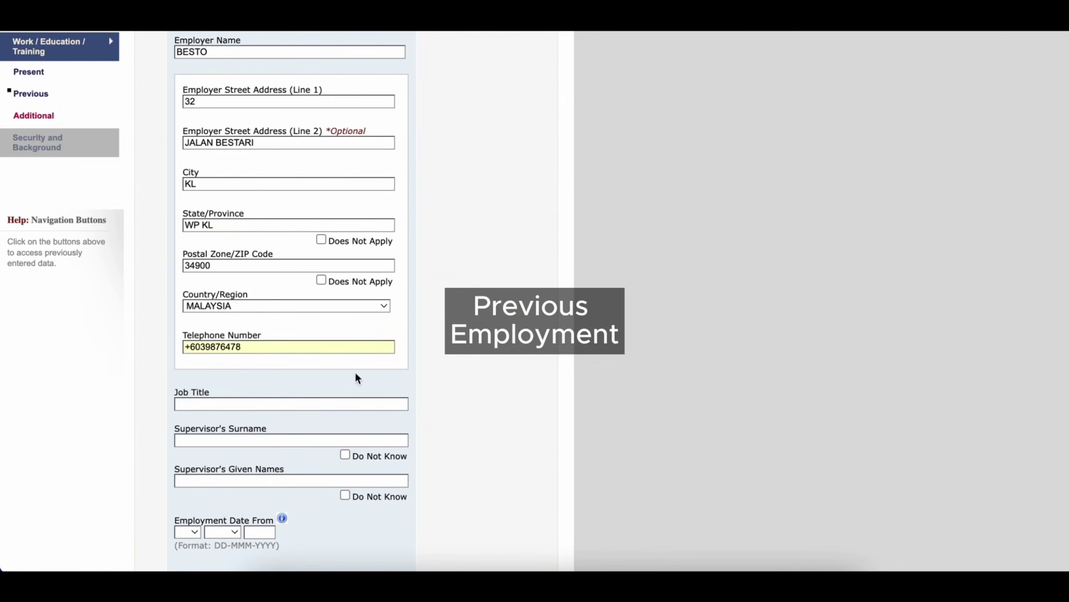
pyautogui.scroll(-1, 357, 375)
pyautogui.click(352, 382)
pyautogui.write('COMPUTER ENGINEER')
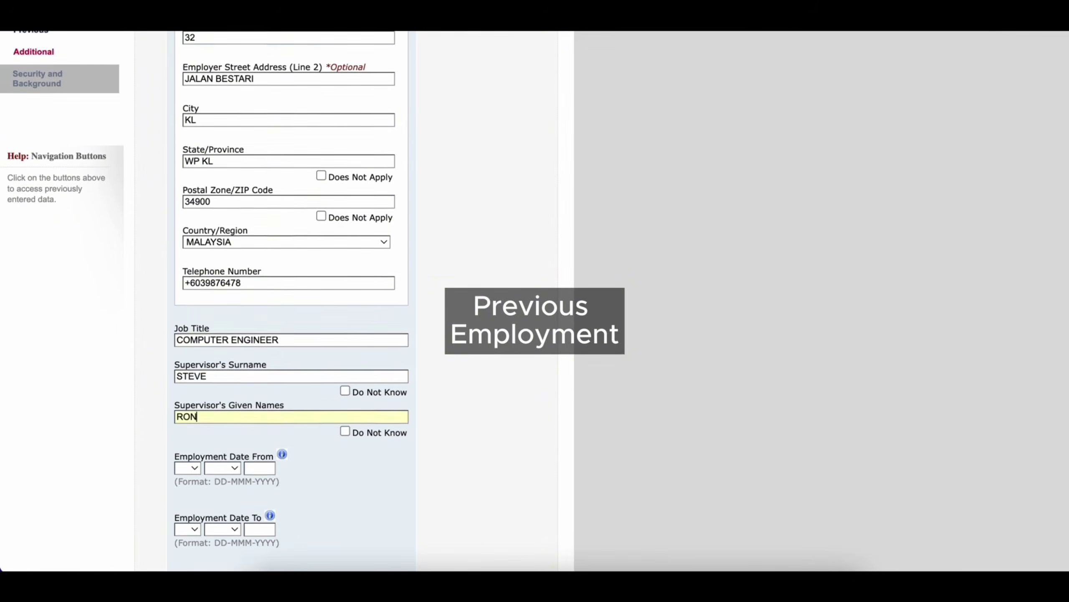
pyautogui.scroll(-4, 278, 403)
pyautogui.click(188, 324)
pyautogui.click(185, 391)
pyautogui.click(222, 324)
pyautogui.click(224, 469)
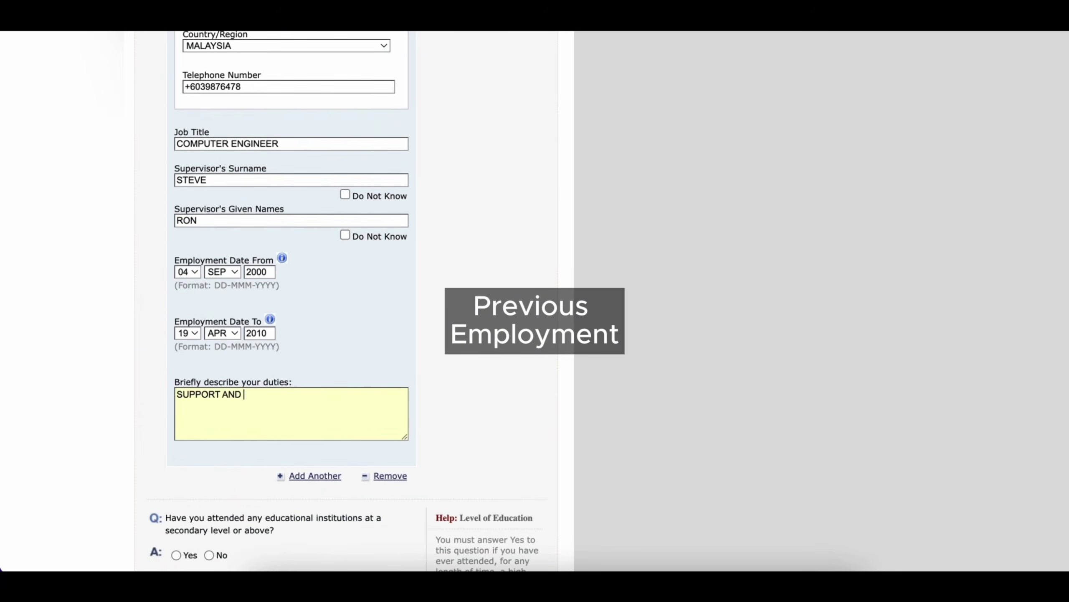
pyautogui.write('DEVELOP SYSTEM PROGRAM')
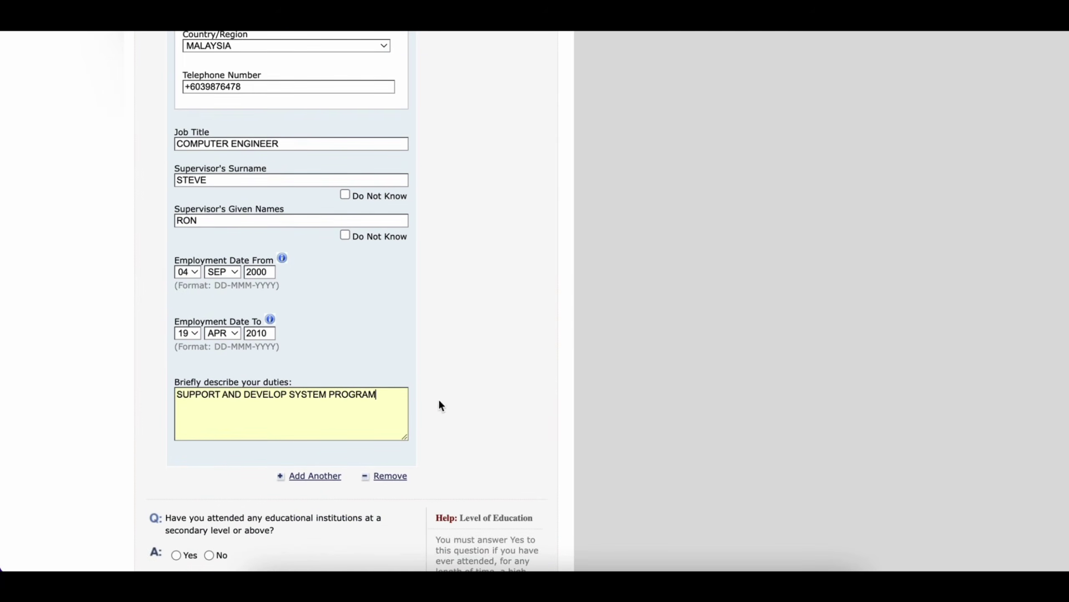
pyautogui.scroll(-3, 452, 395)
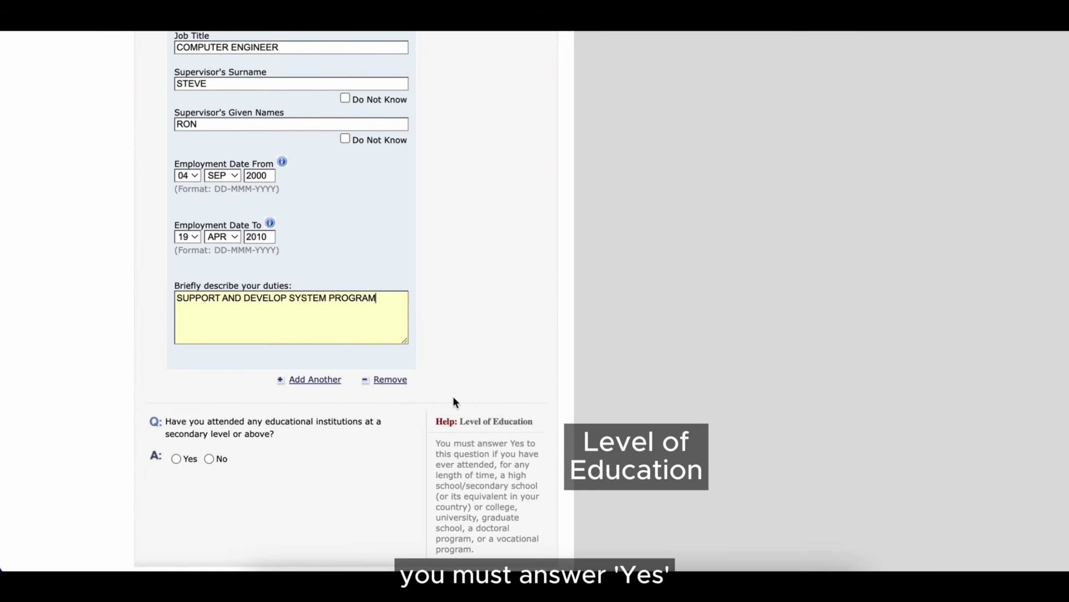
# - Answer Yes to education and enter NATIONAL UNIVERSITY in MALAYSIA with course of study COMPUTER
pyautogui.click(175, 459)
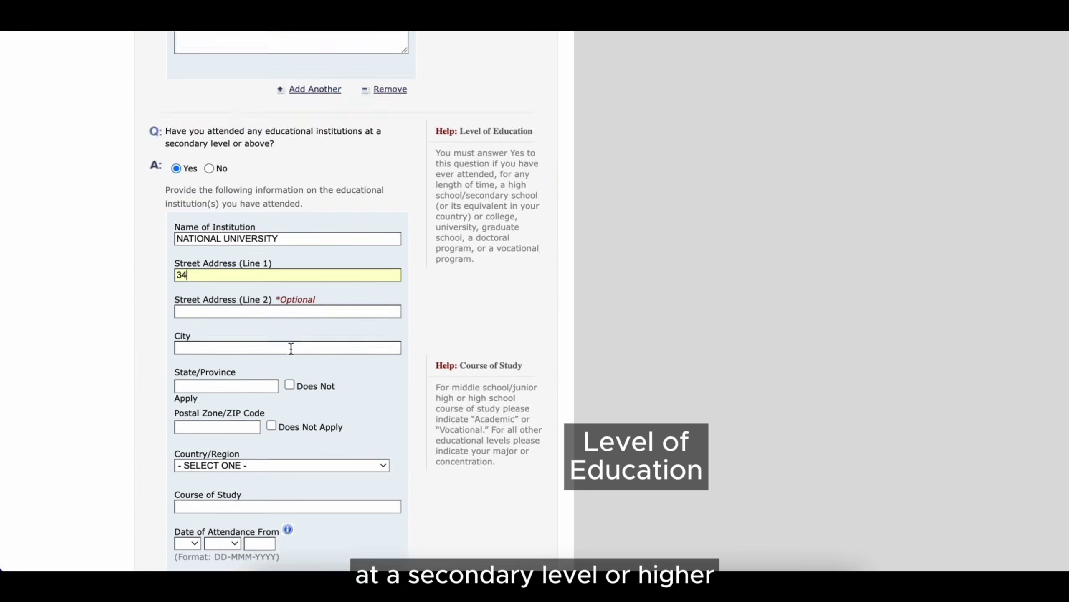
pyautogui.scroll(-2, 290, 351)
pyautogui.click(290, 358)
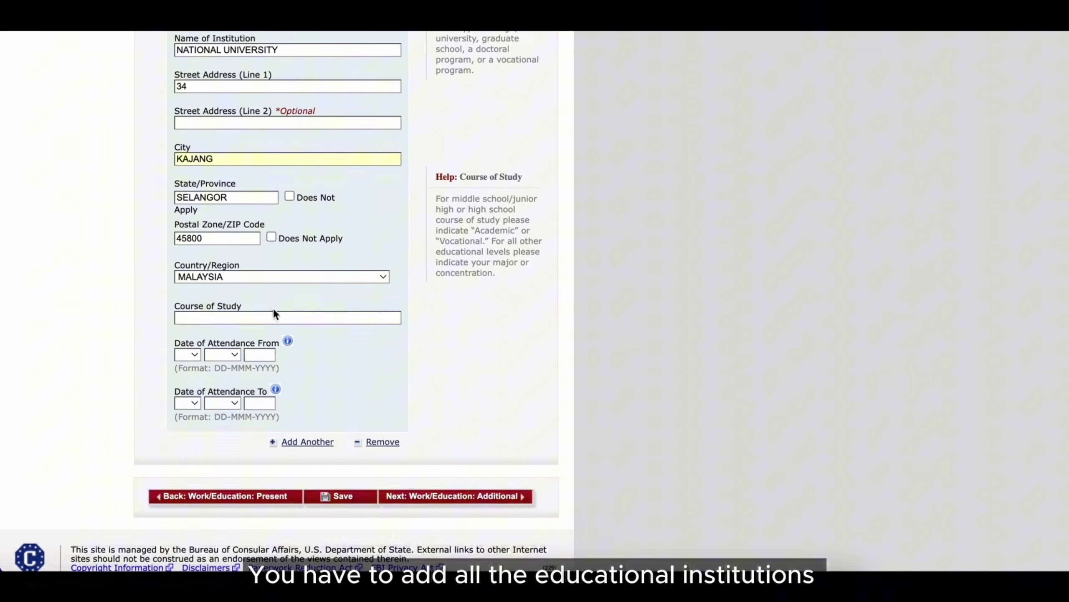
pyautogui.click(273, 318)
pyautogui.write('COMPUTER')
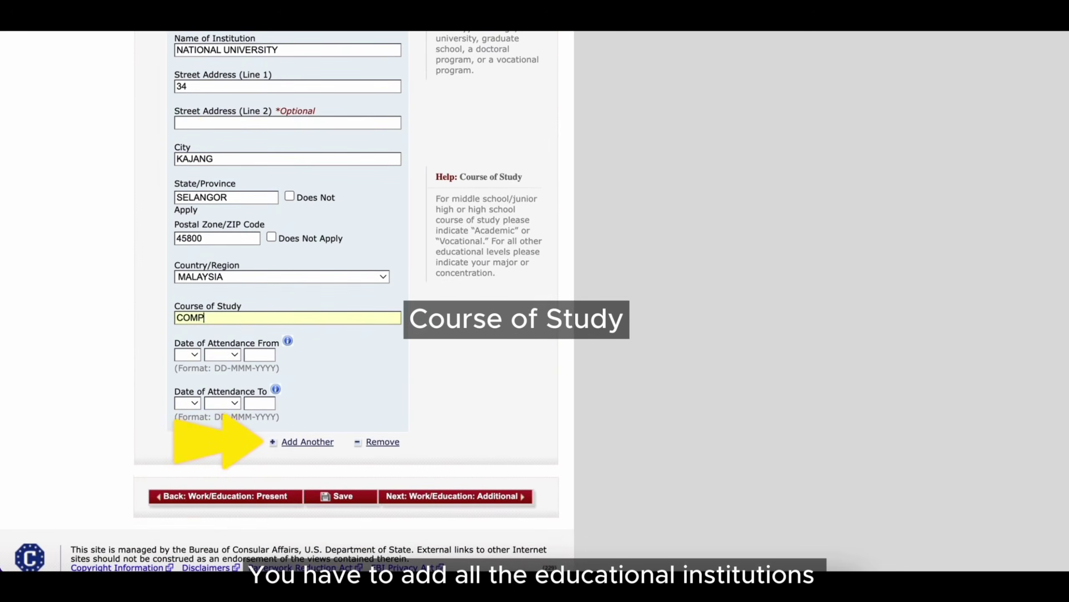
# - Set attendance dates 04 JUN 1999 to 07 MAY 2002 and continue to Additional Work/Education
pyautogui.click(187, 354)
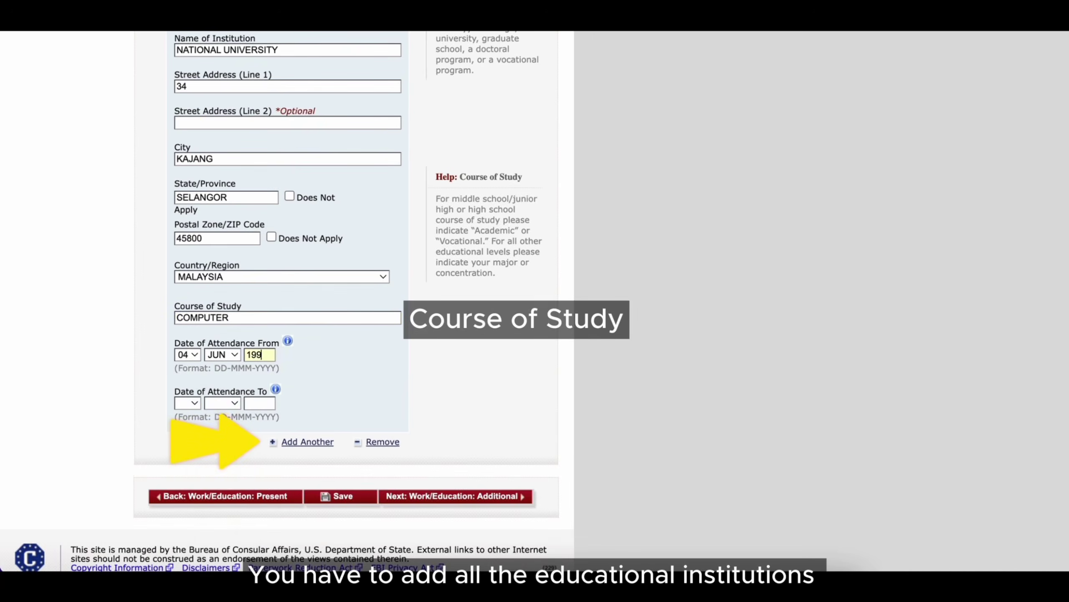
pyautogui.click(187, 402)
pyautogui.click(192, 518)
pyautogui.click(223, 403)
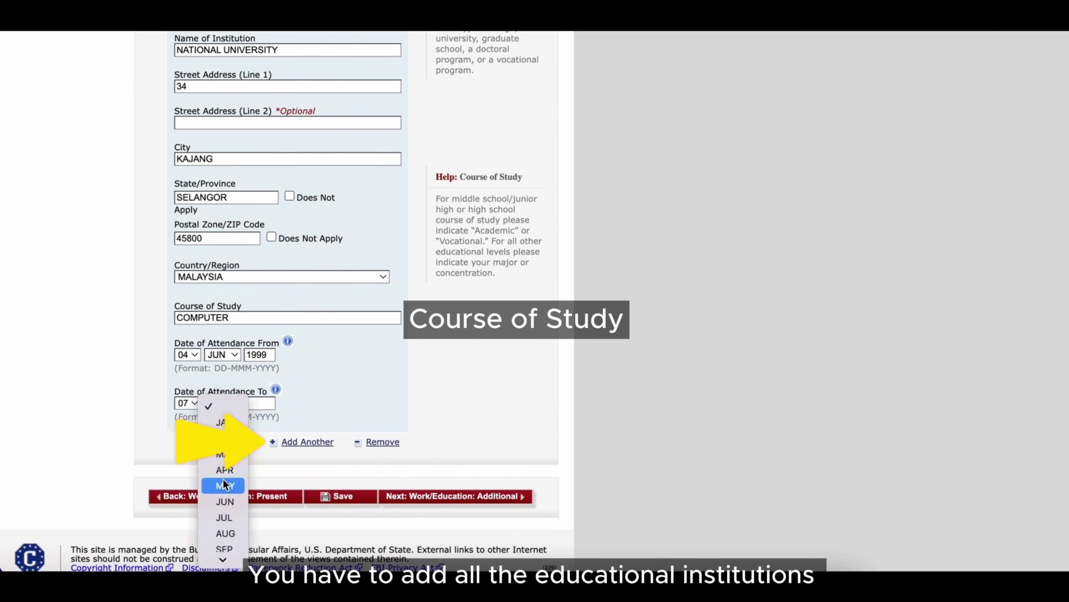
pyautogui.click(225, 485)
pyautogui.click(260, 403)
pyautogui.write('2002')
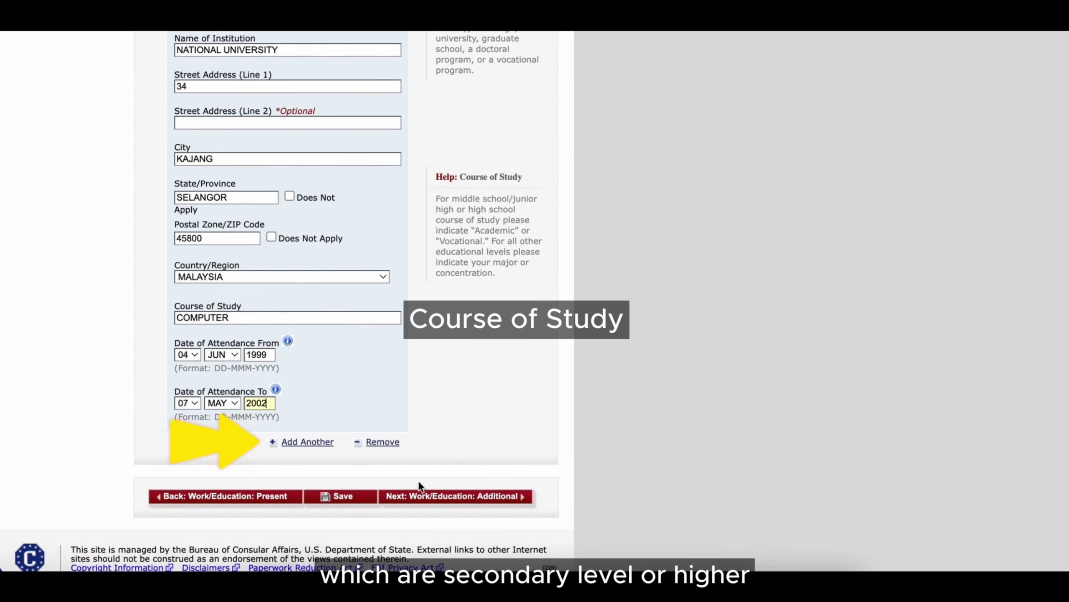
pyautogui.scroll(-1, 462, 399)
pyautogui.click(453, 492)
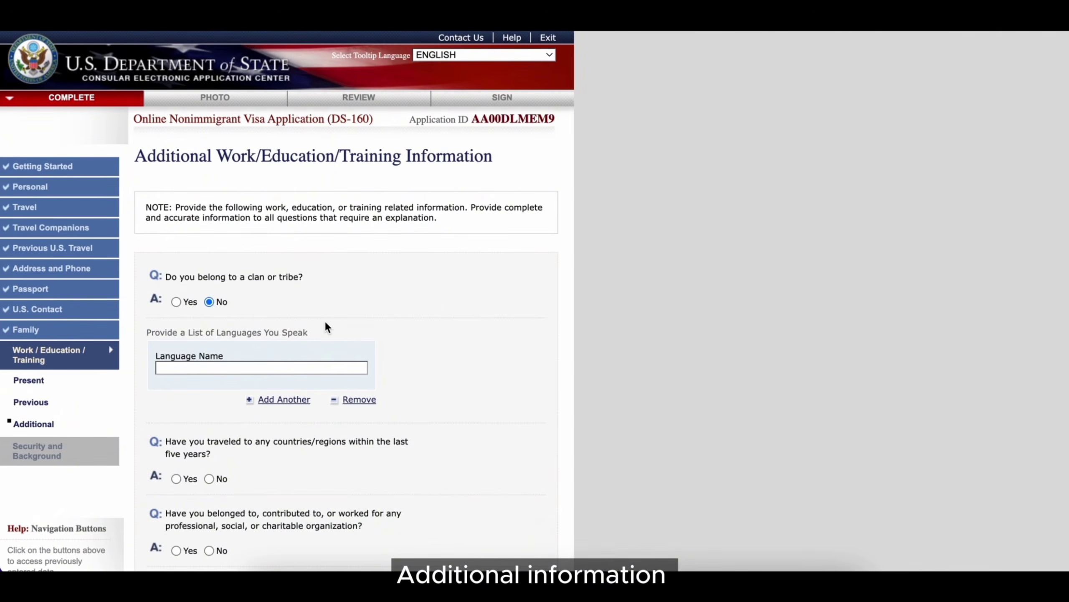
# - List spoken languages CHINESE, ENGLISH and MALAY
pyautogui.click(299, 367)
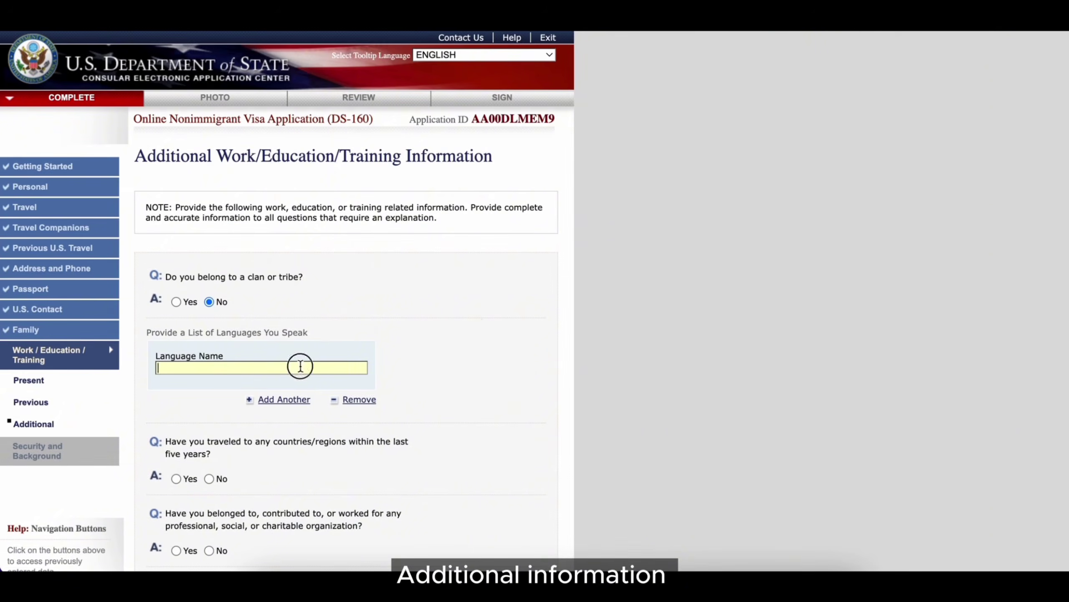
pyautogui.write('CHINESE')
pyautogui.click(277, 404)
pyautogui.write('ENGLISH')
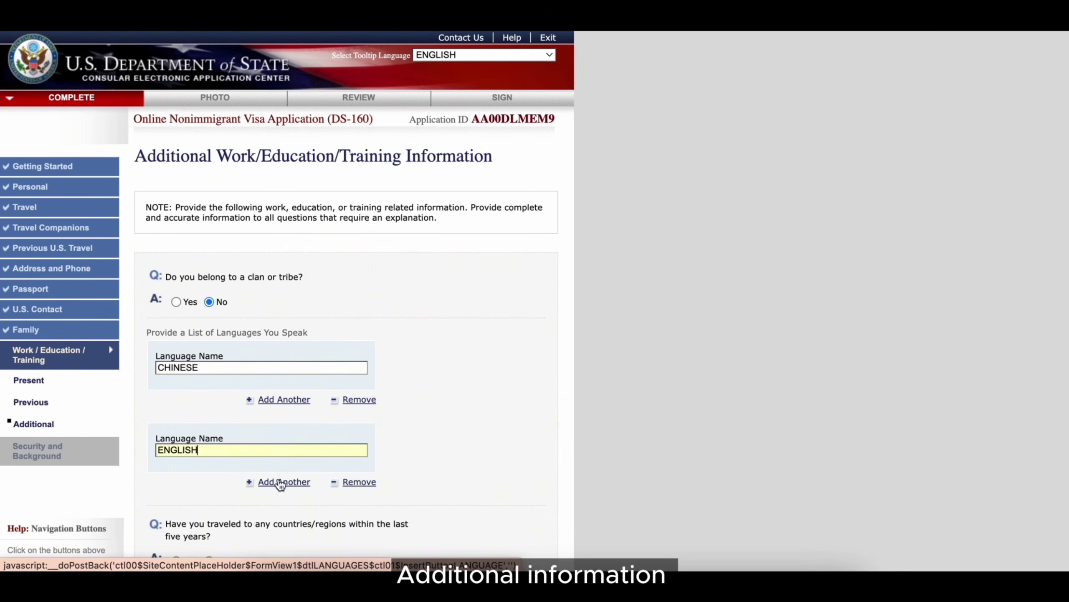
pyautogui.click(283, 481)
pyautogui.write('MALAY')
# - Answer Yes to travel in the last five years and select GREECE as the country visited
pyautogui.scroll(-5, 430, 472)
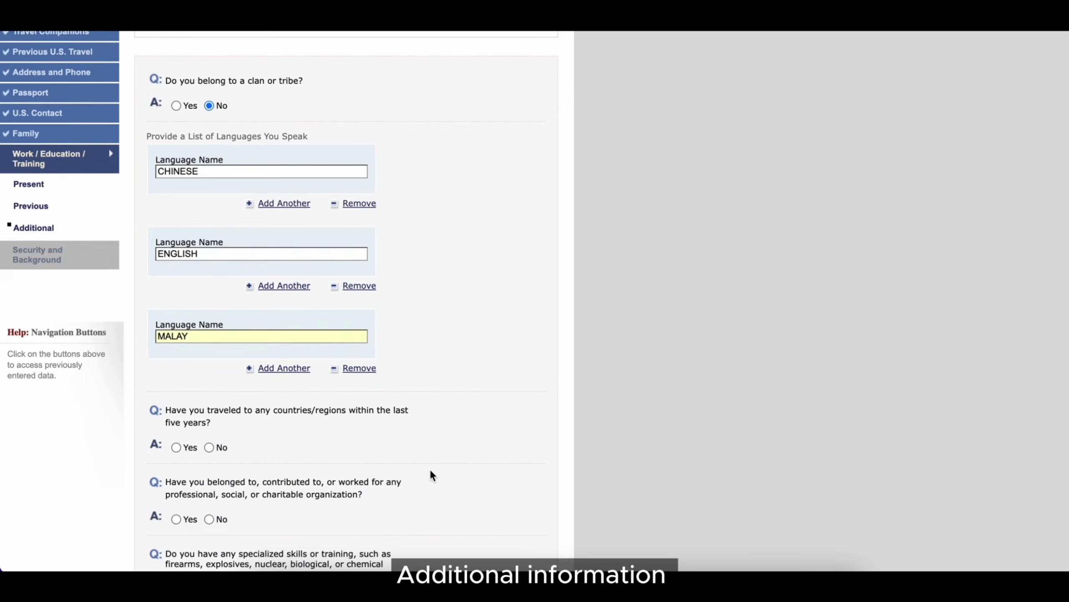
pyautogui.scroll(-2, 430, 468)
pyautogui.click(175, 379)
pyautogui.scroll(-2, 253, 379)
pyautogui.click(319, 347)
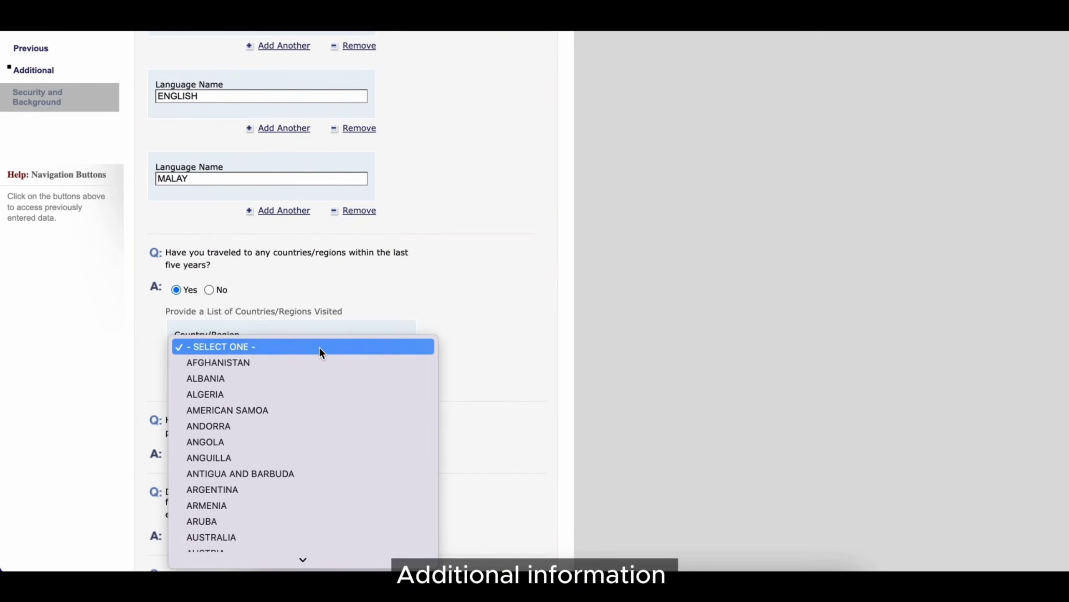
pyautogui.press('g')
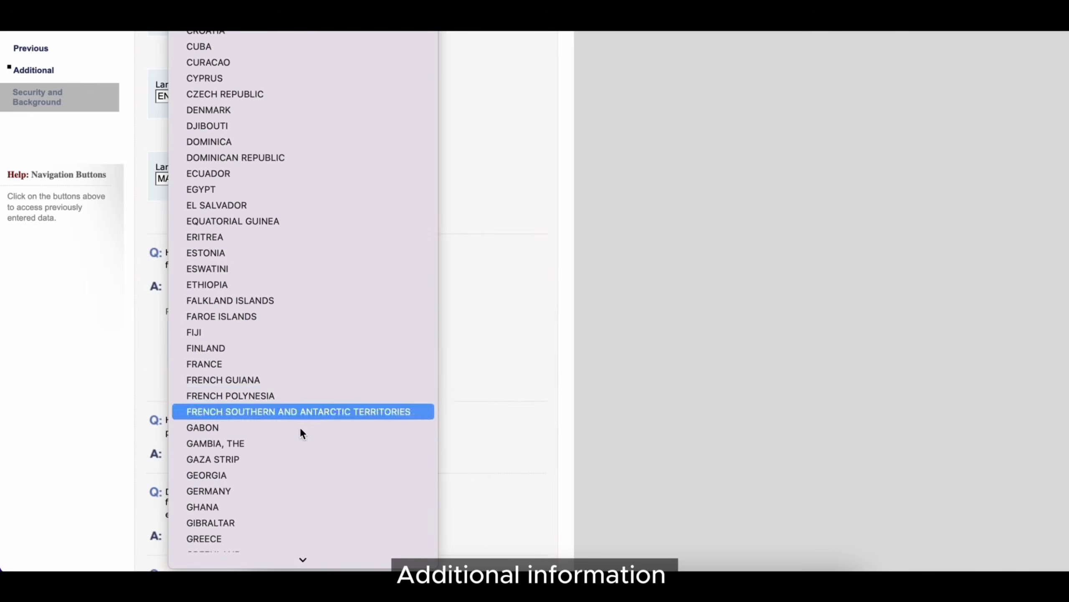
pyautogui.click(288, 537)
# - Answer Yes to organization membership and enter BUDIMAS
pyautogui.scroll(-2, 327, 391)
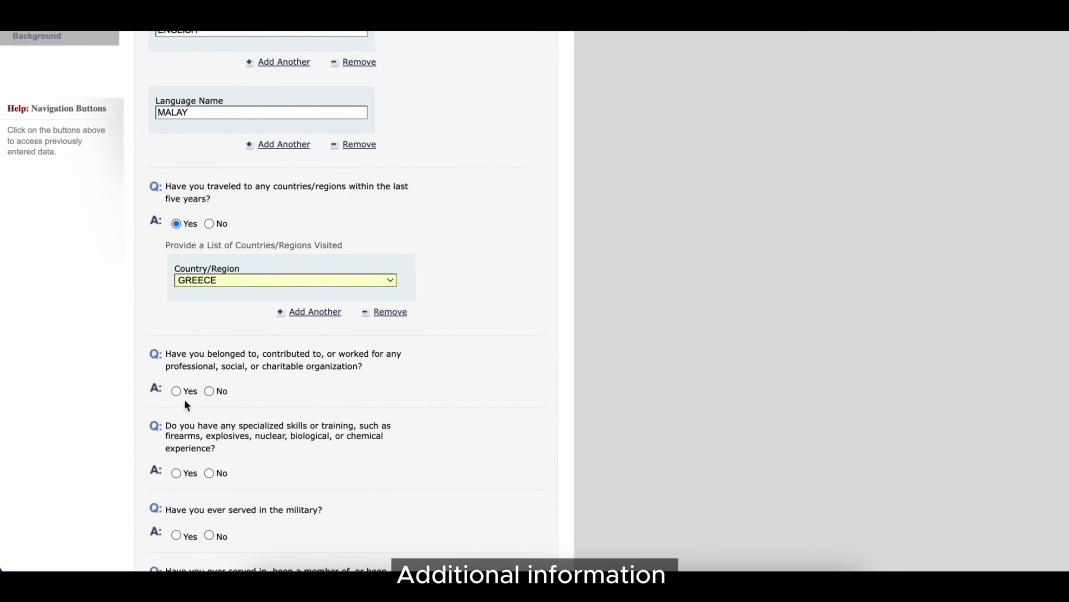
pyautogui.click(176, 387)
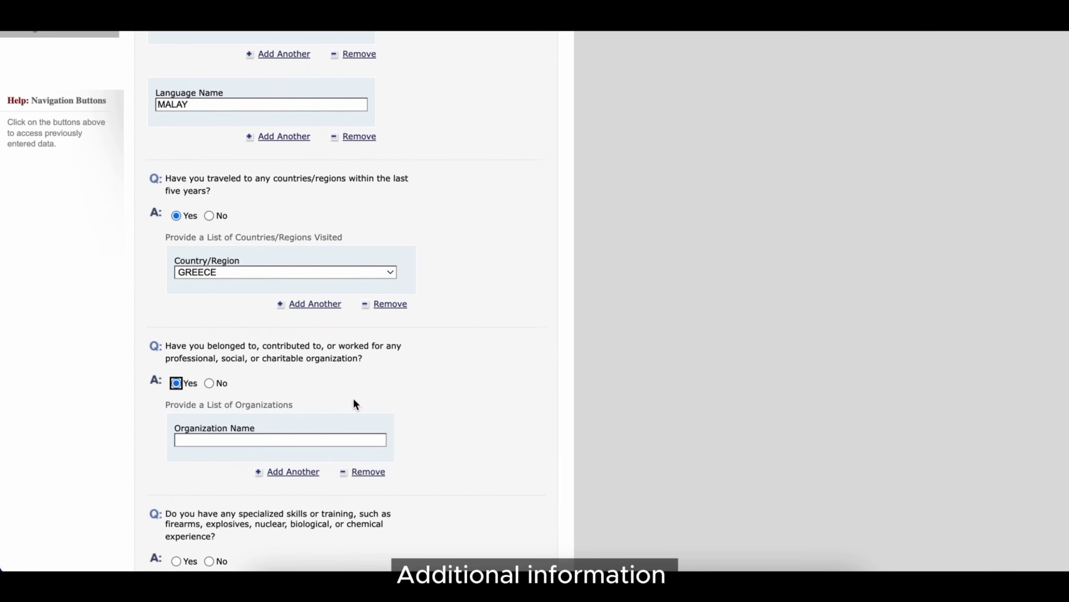
pyautogui.click(325, 439)
pyautogui.write('BUDIMAS')
# - Answer No to military service and to paramilitary or insurgent involvement
pyautogui.scroll(-3, 376, 444)
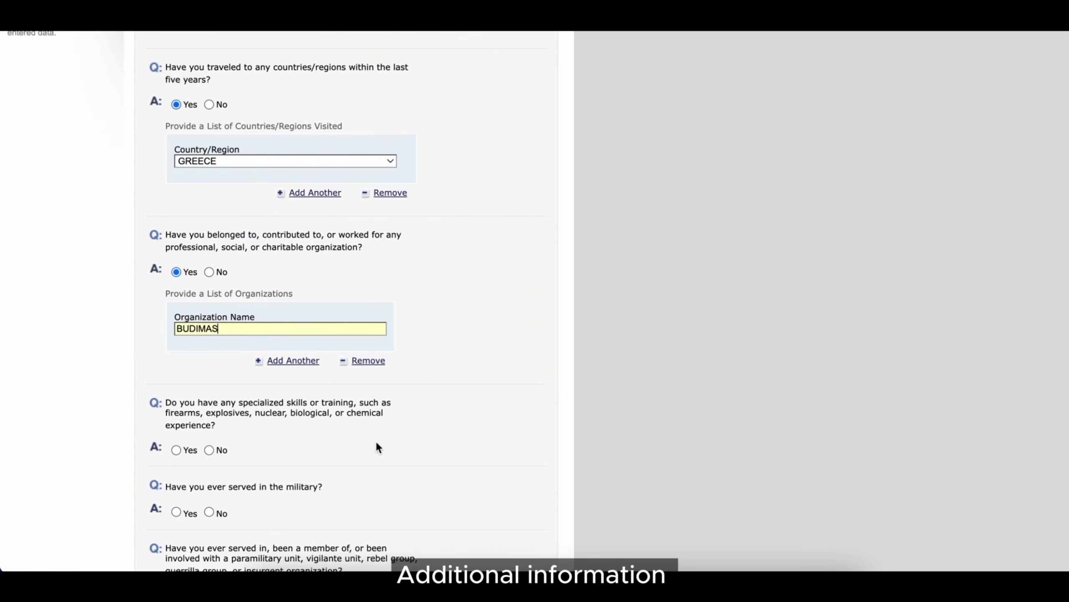
pyautogui.scroll(-2, 376, 447)
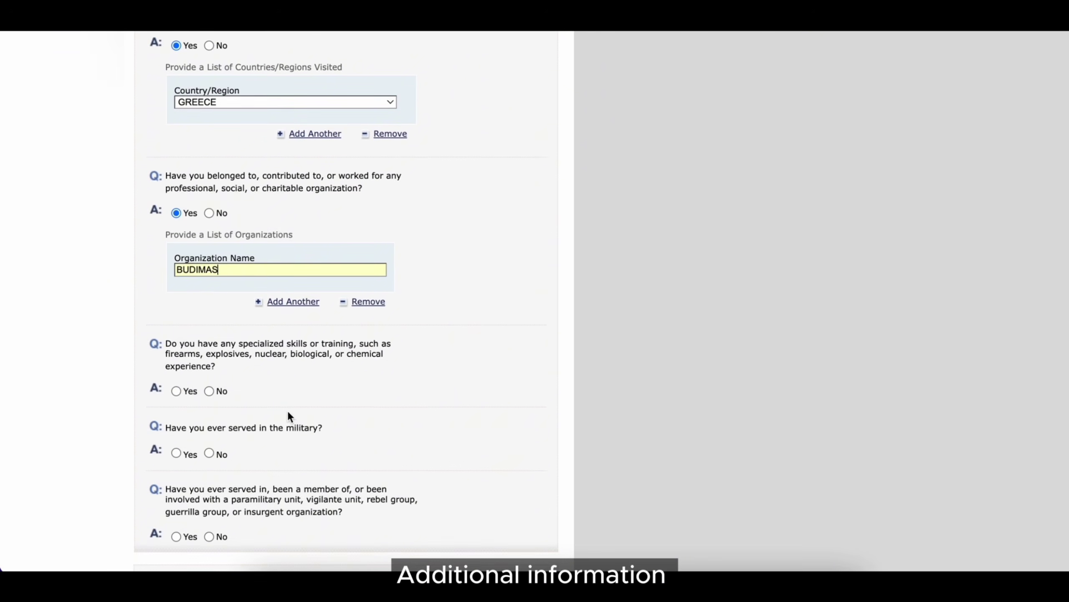
pyautogui.scroll(-2, 331, 440)
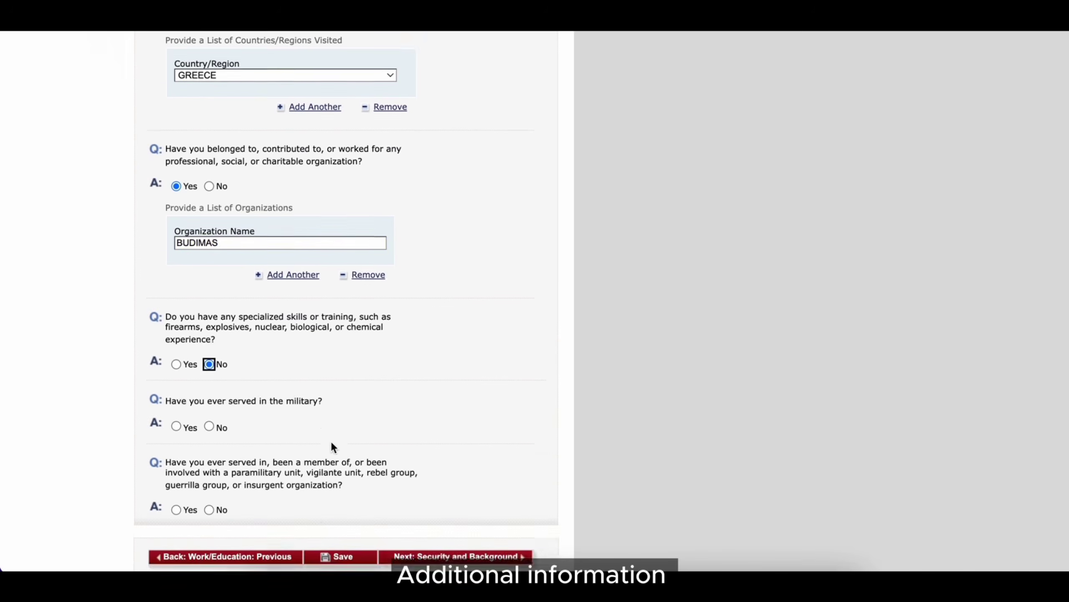
pyautogui.click(208, 363)
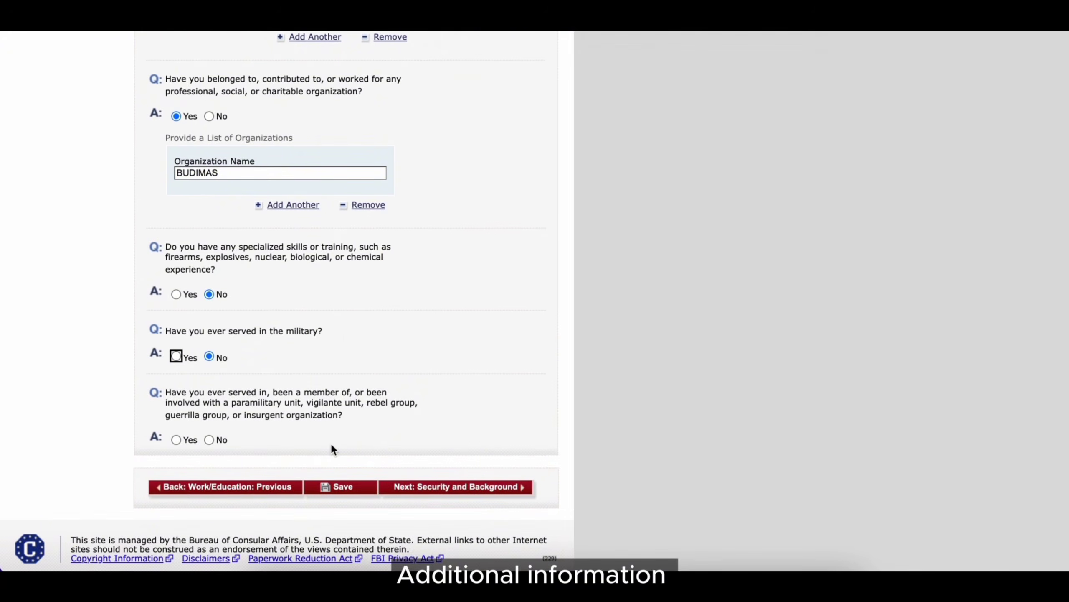
pyautogui.click(209, 440)
pyautogui.scroll(-1, 295, 474)
# - Answer No to the Part 1 communicable disease, mental disorder and drug abuse questions
pyautogui.click(436, 465)
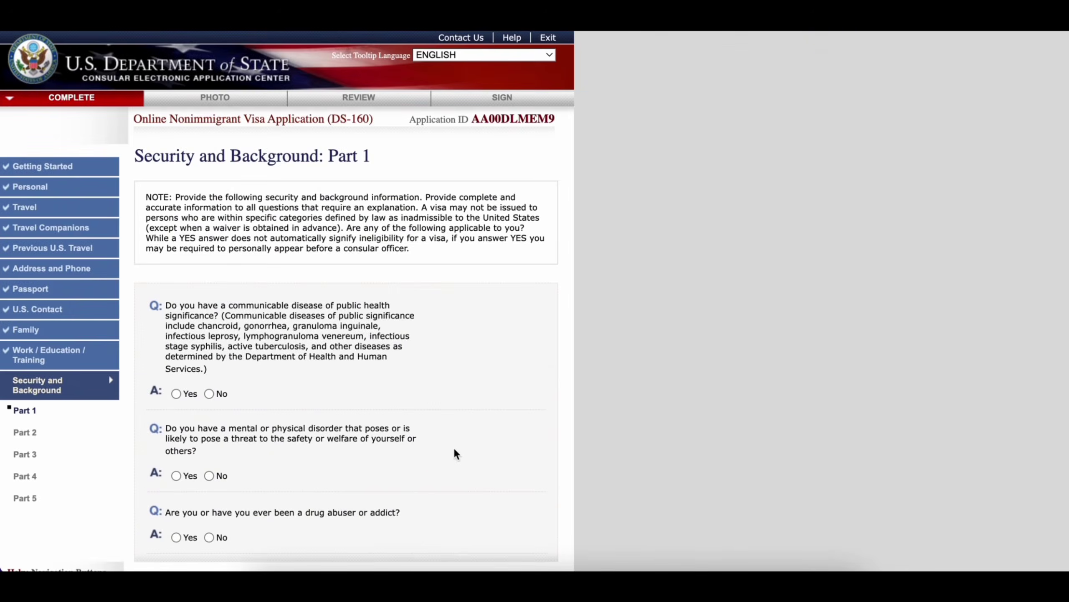
pyautogui.click(209, 393)
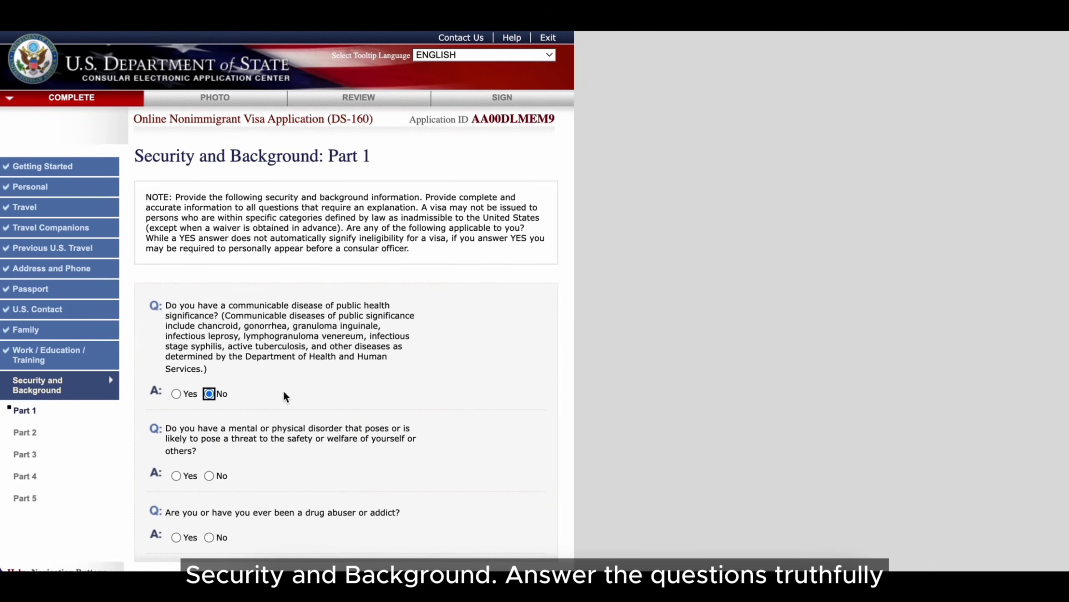
pyautogui.click(210, 475)
pyautogui.click(210, 537)
pyautogui.scroll(-5, 327, 462)
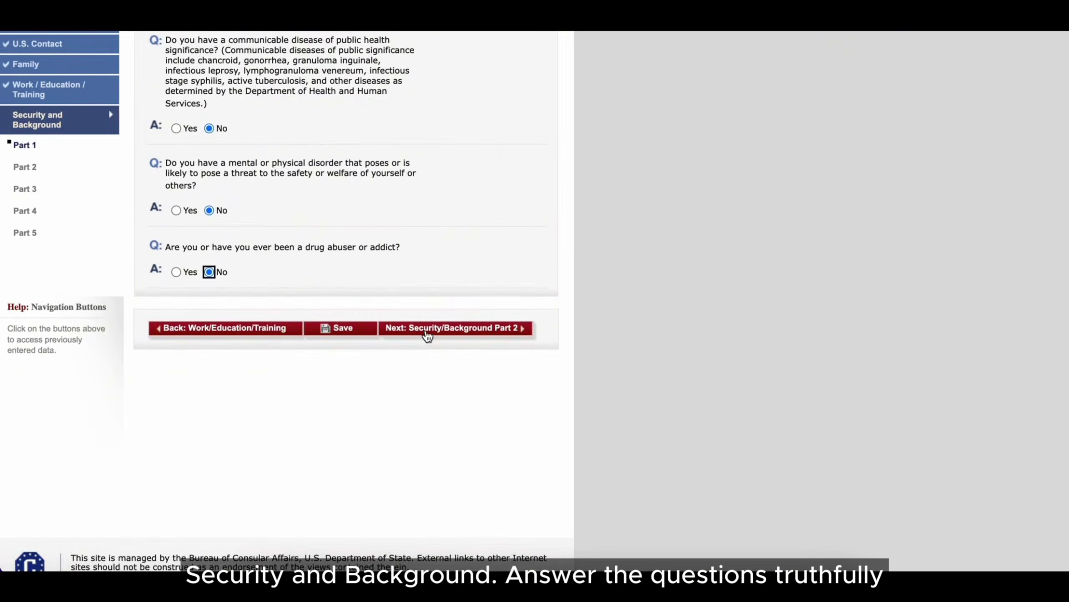
# - On Part 2, answer No to arrests, controlled substance violations and prostitution
pyautogui.click(428, 333)
pyautogui.click(209, 353)
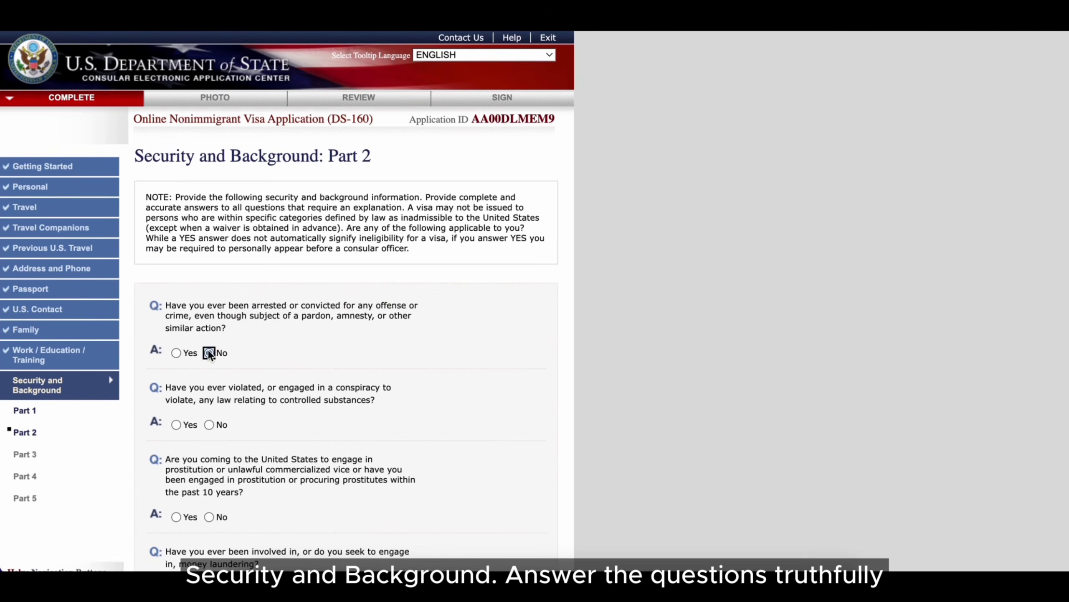
pyautogui.click(209, 424)
pyautogui.click(209, 516)
pyautogui.scroll(-4, 328, 488)
pyautogui.scroll(-2, 328, 487)
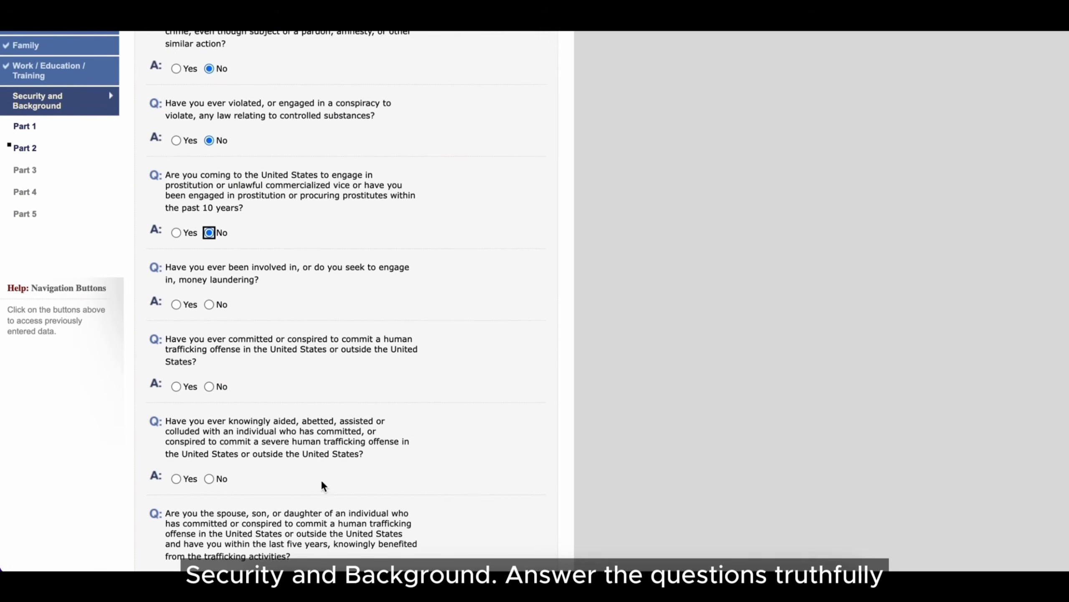
# - Answer No to the money laundering and human trafficking questions on Part 2
pyautogui.click(210, 304)
pyautogui.click(209, 387)
pyautogui.click(209, 479)
pyautogui.scroll(-3, 270, 456)
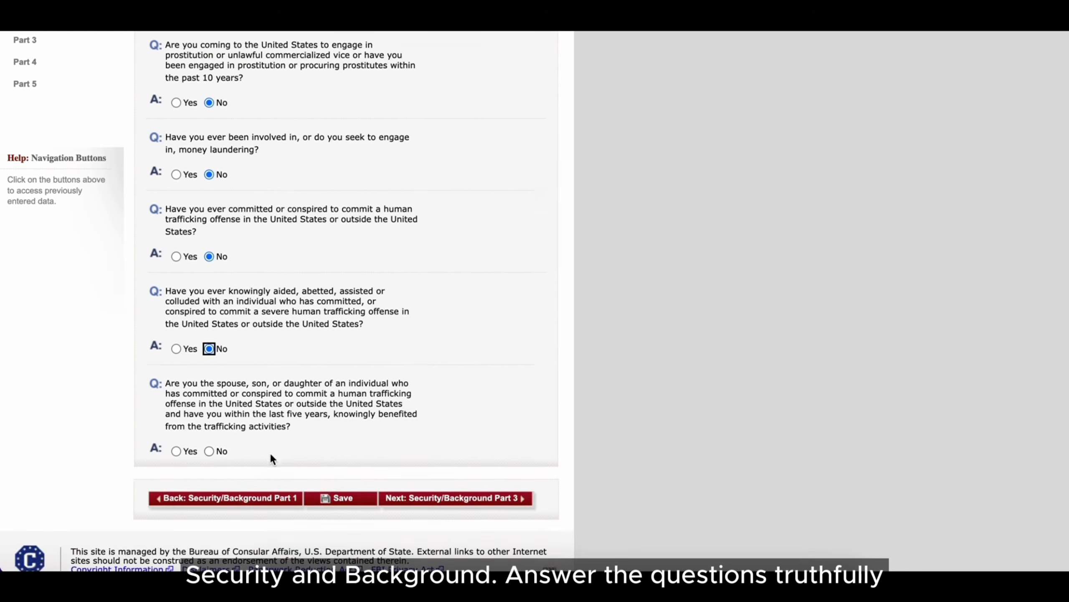
pyautogui.click(209, 449)
pyautogui.scroll(-1, 337, 468)
# - On Part 3, answer No to espionage, terrorist activity, financing, membership and terrorist relatives
pyautogui.click(443, 464)
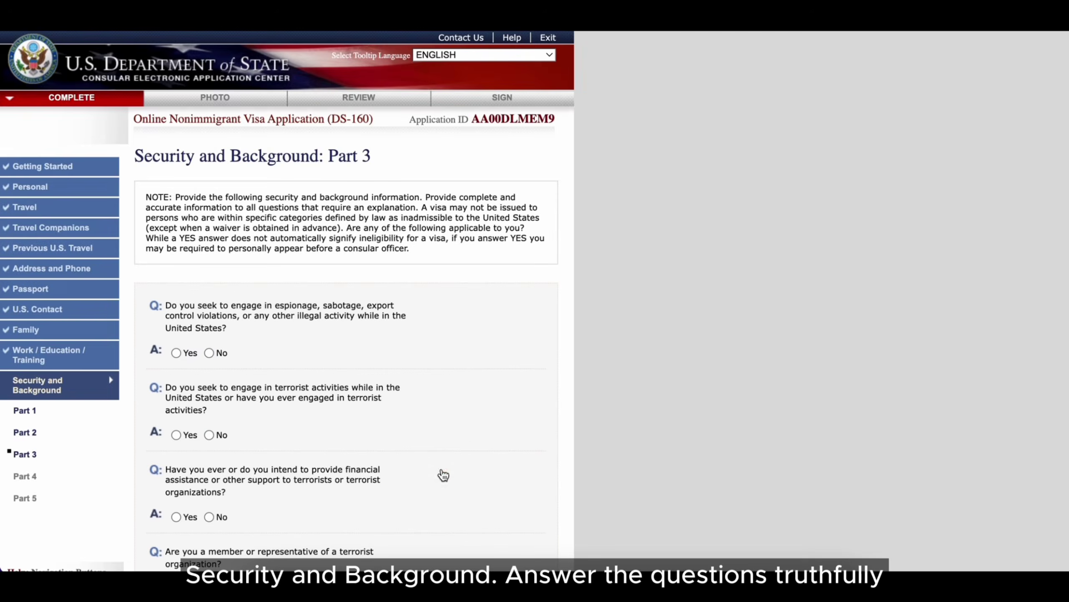
pyautogui.click(209, 352)
pyautogui.click(209, 434)
pyautogui.click(210, 516)
pyautogui.scroll(-5, 261, 451)
pyautogui.click(209, 380)
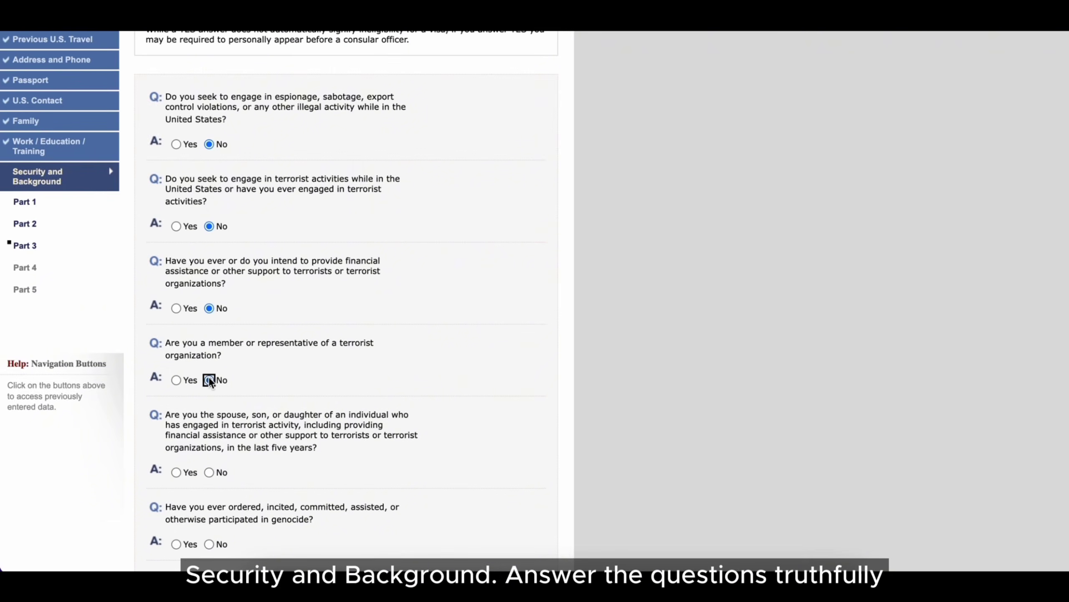
pyautogui.scroll(-1, 213, 413)
pyautogui.click(210, 443)
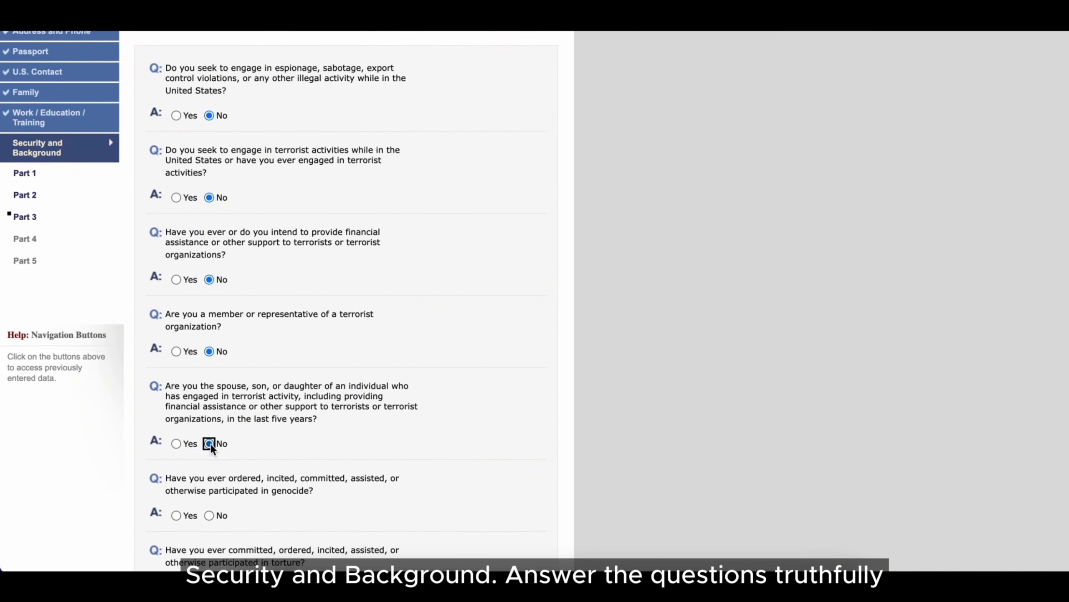
pyautogui.scroll(-3, 210, 442)
# - Answer No to genocide, torture, extrajudicial killings, child soldiers, religious freedom, population control and organ transplant questions
pyautogui.click(209, 424)
pyautogui.click(209, 496)
pyautogui.scroll(-5, 210, 489)
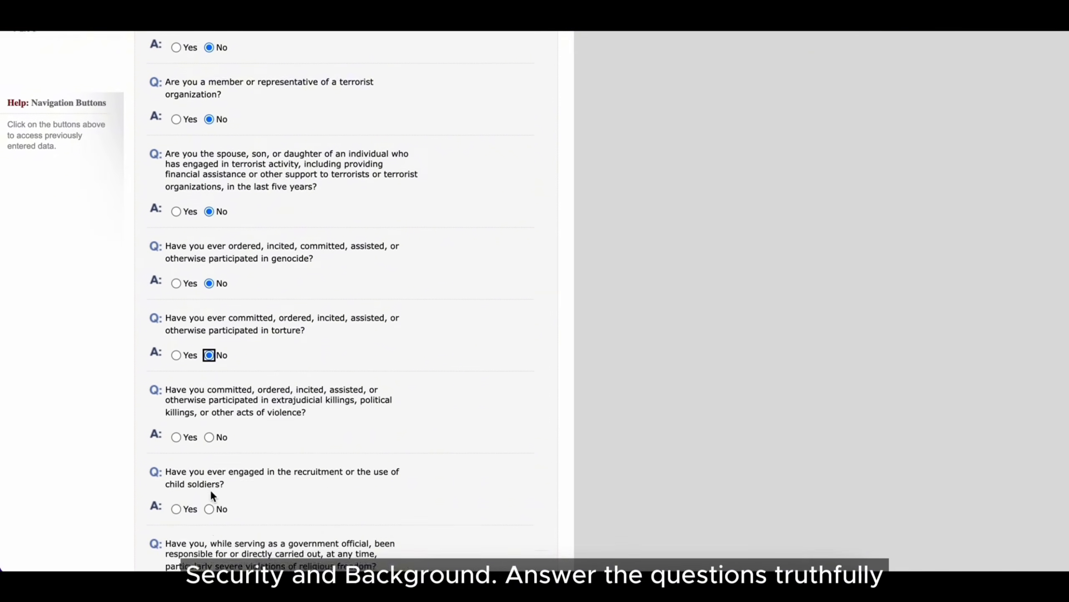
pyautogui.click(209, 380)
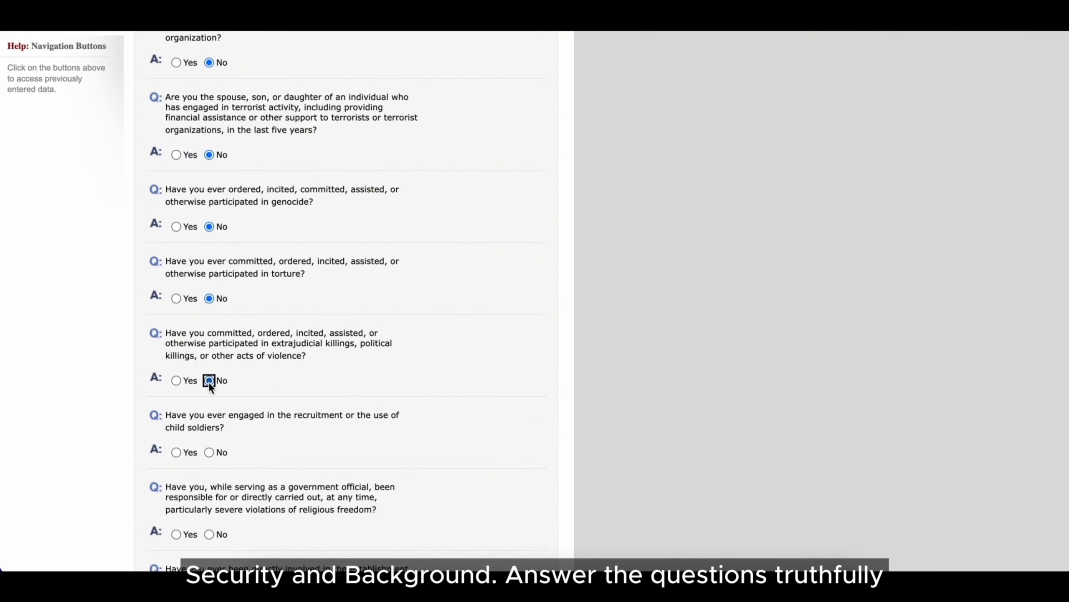
pyautogui.click(209, 452)
pyautogui.scroll(-4, 209, 451)
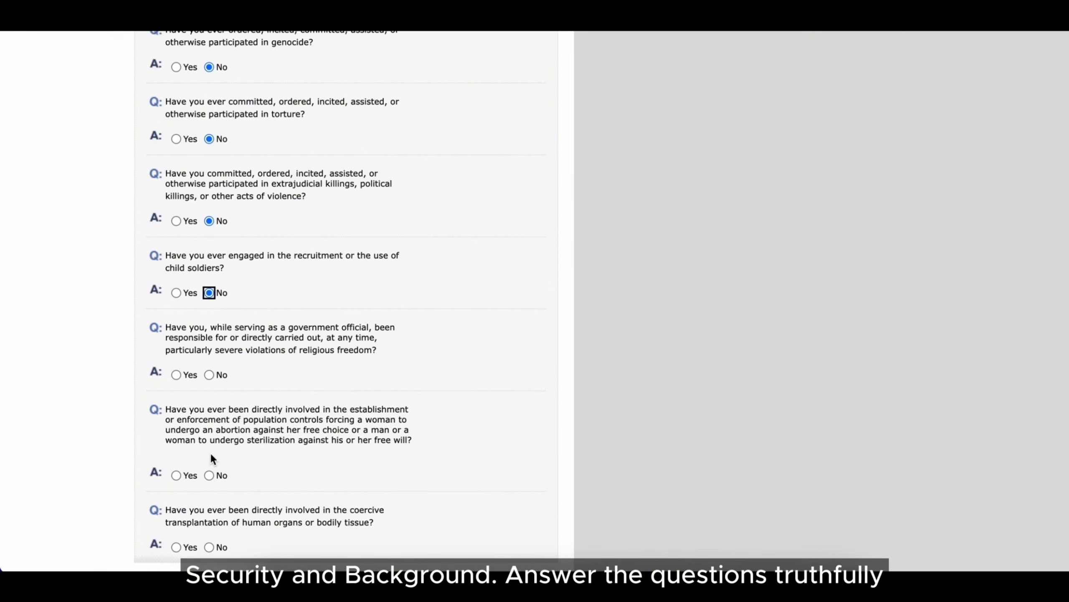
pyautogui.click(209, 374)
pyautogui.scroll(-1, 223, 442)
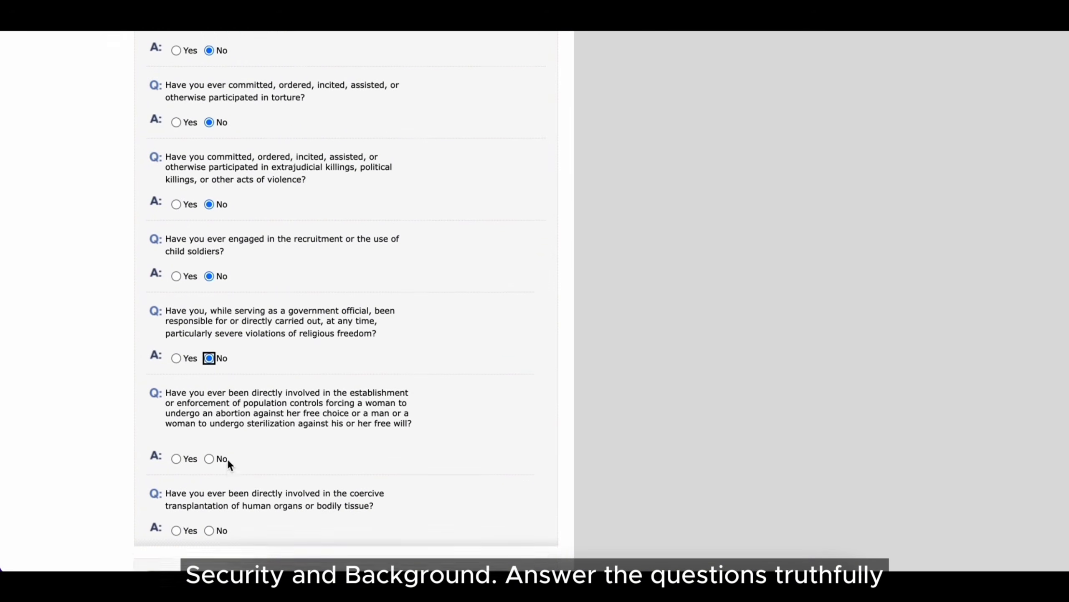
pyautogui.click(210, 434)
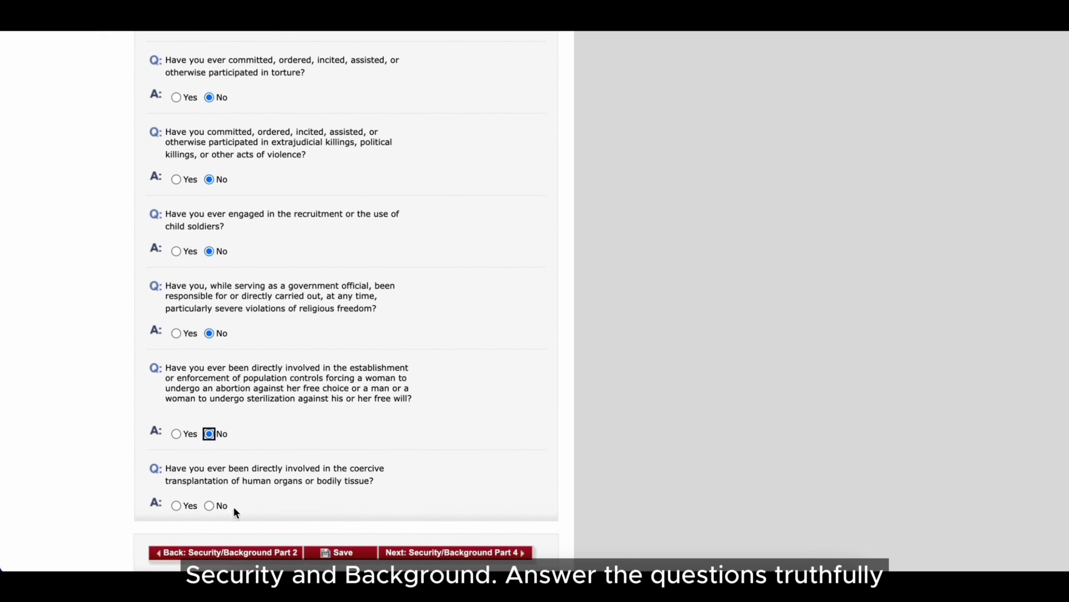
pyautogui.click(210, 506)
# - On Part 4, answer No to deportation hearing, visa fraud, unlawful presence and removal questions
pyautogui.click(464, 552)
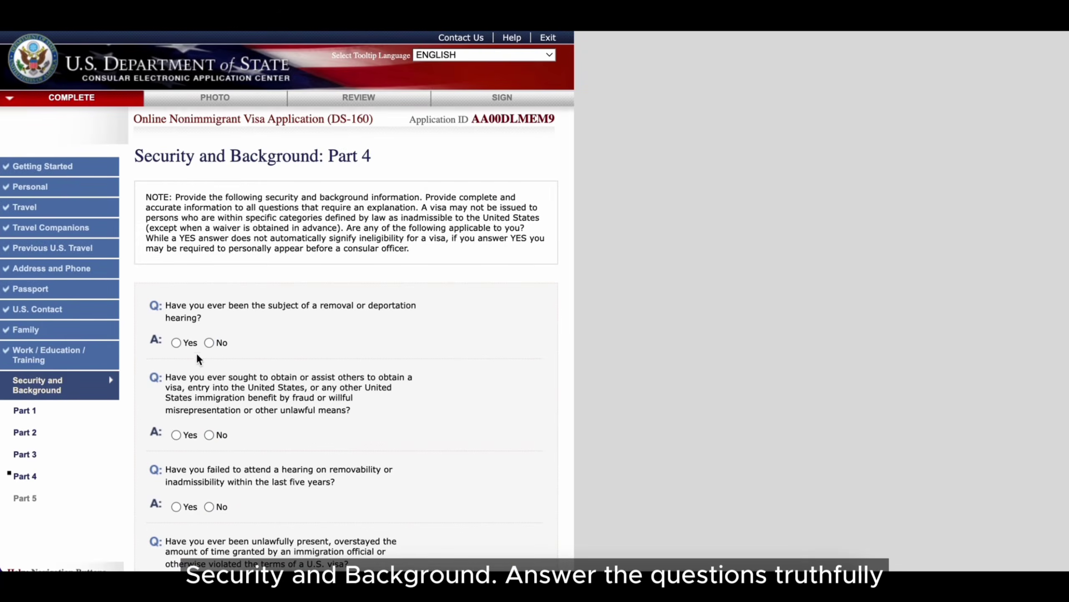
pyautogui.click(209, 343)
pyautogui.scroll(-1, 223, 433)
pyautogui.click(209, 402)
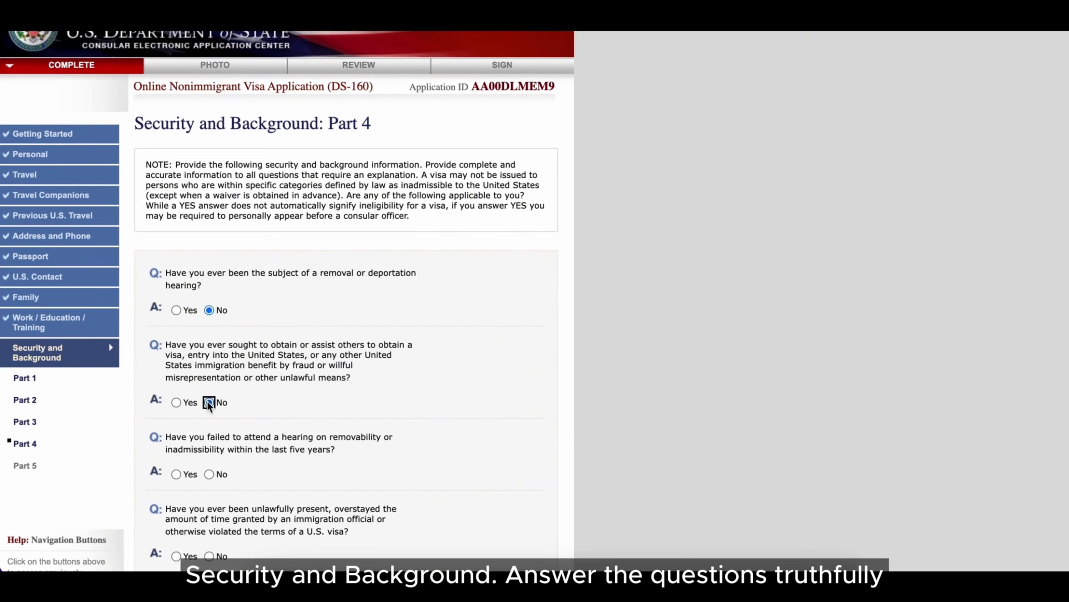
pyautogui.click(209, 474)
pyautogui.click(209, 555)
pyautogui.scroll(-5, 253, 489)
pyautogui.scroll(-3, 252, 489)
pyautogui.click(209, 347)
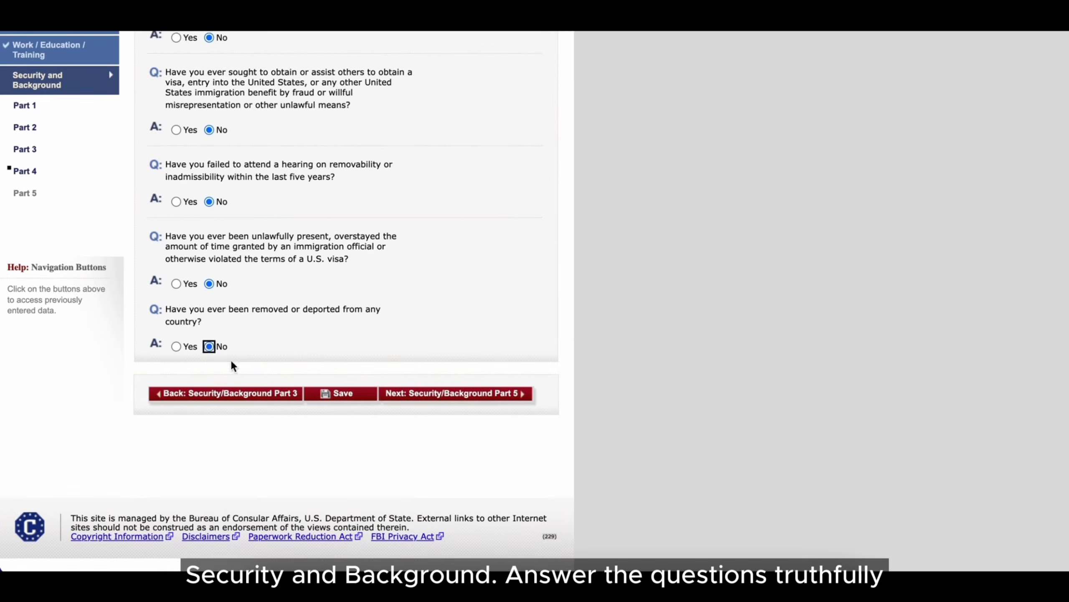
# - On Part 5, answer No to child custody, unlawful voting, citizenship renunciation and public school questions
pyautogui.click(434, 394)
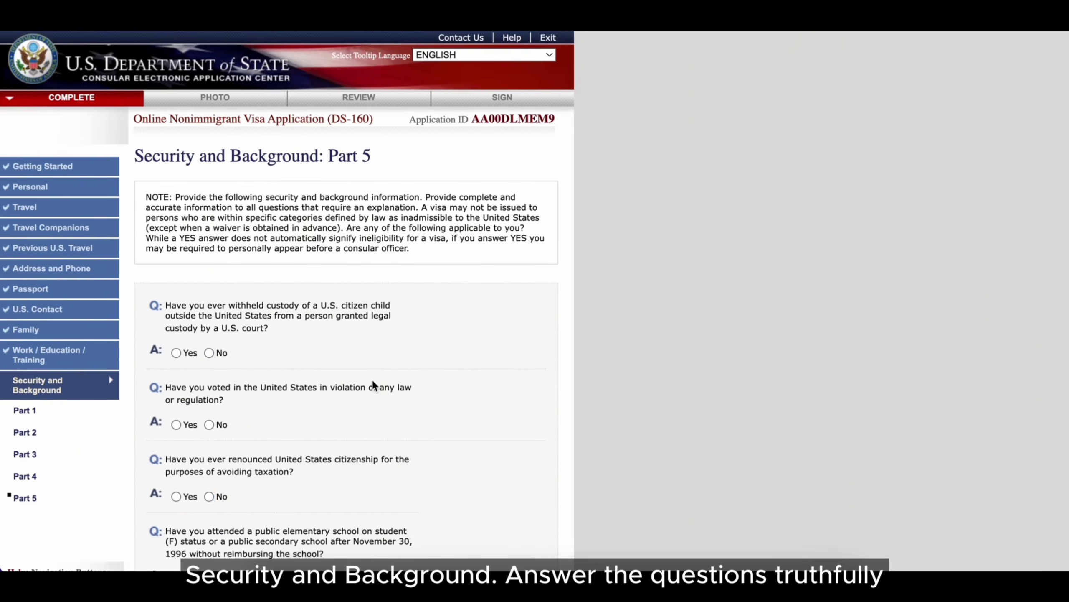
pyautogui.click(208, 353)
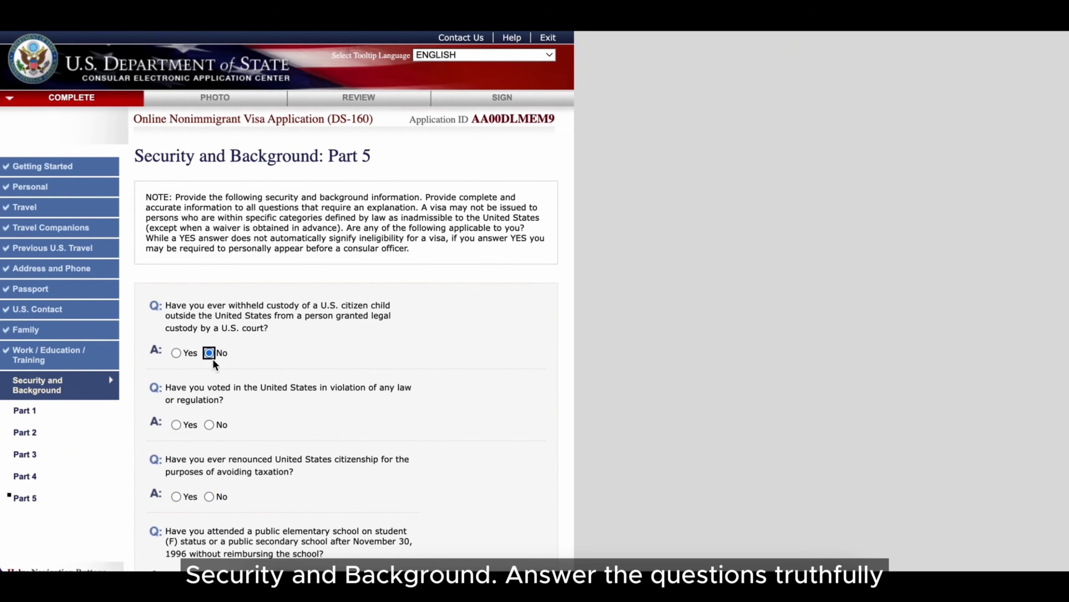
pyautogui.click(209, 424)
pyautogui.click(209, 496)
pyautogui.scroll(-3, 276, 501)
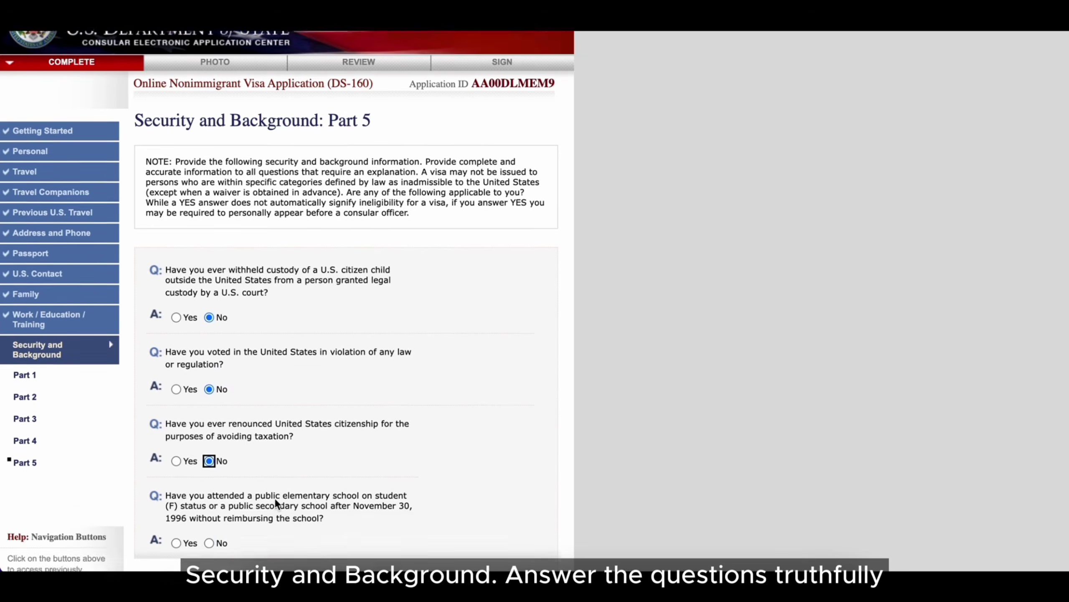
pyautogui.click(209, 490)
pyautogui.click(477, 541)
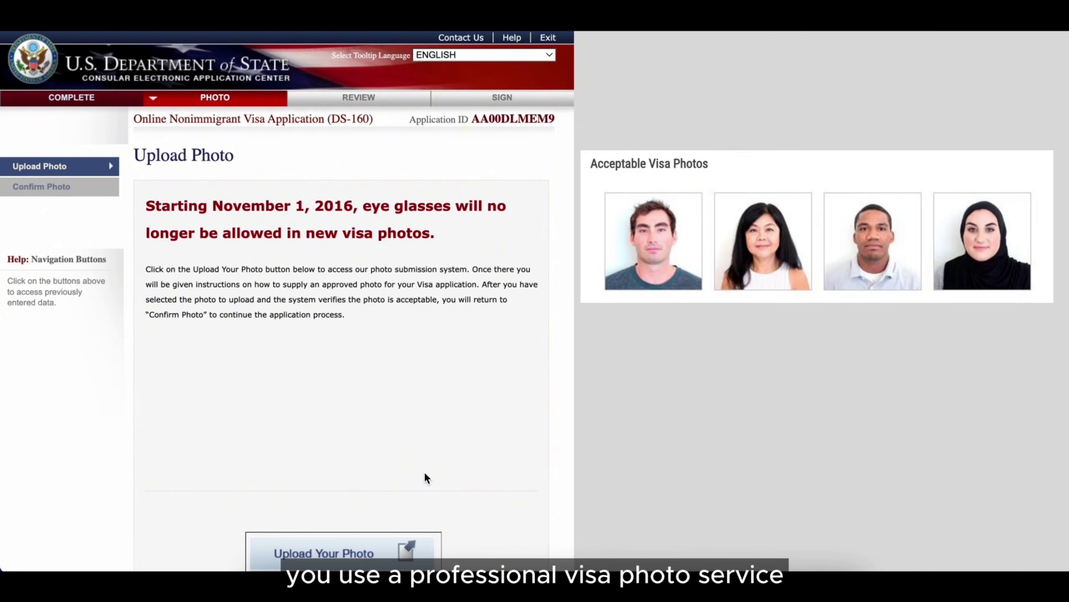
# - Upload portrait-small.jpg and confirm it passes the photo quality check
pyautogui.scroll(-3, 425, 474)
pyautogui.click(400, 471)
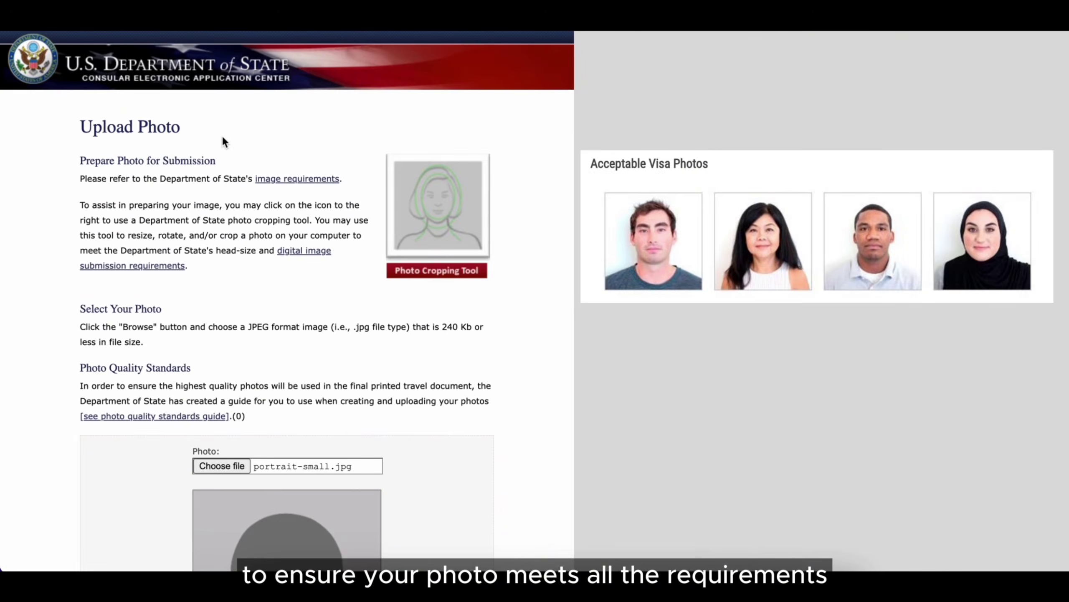
pyautogui.scroll(-10, 489, 290)
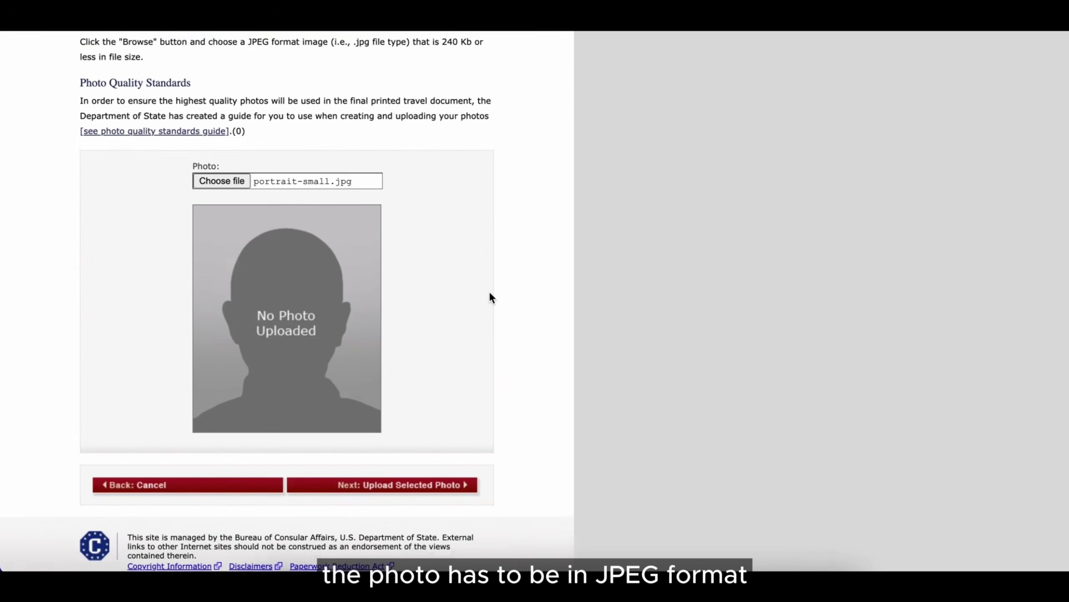
pyautogui.click(382, 481)
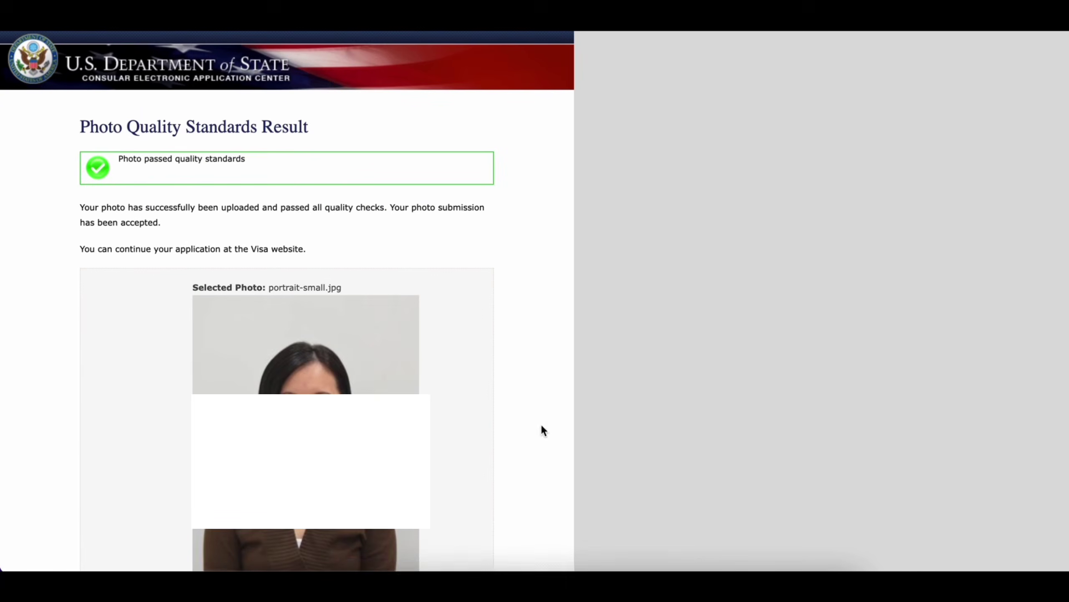
pyautogui.scroll(-4, 539, 428)
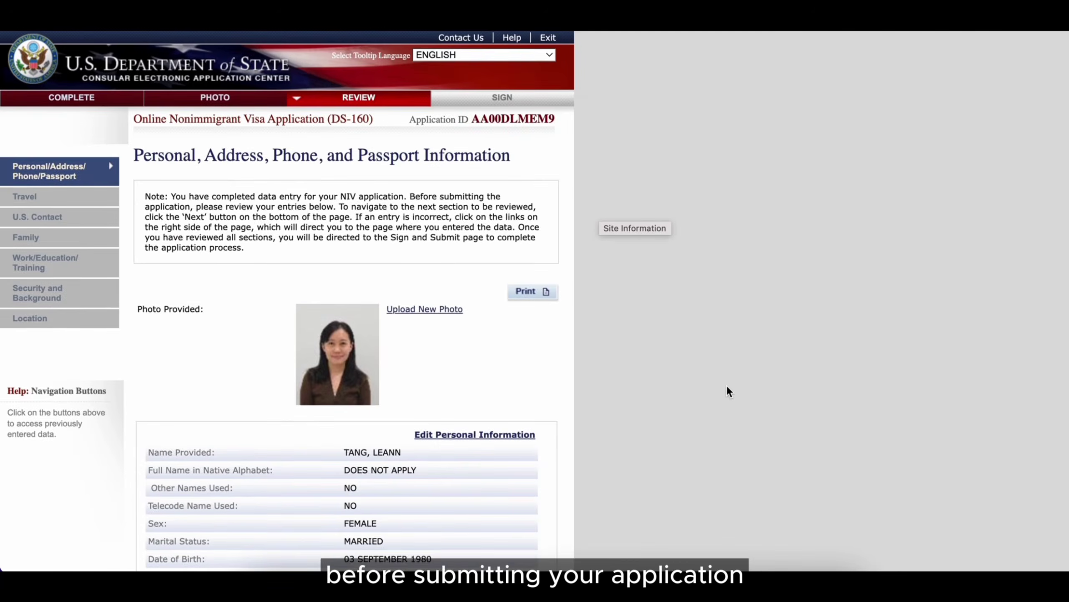
# - Step through the Travel, U.S. Contact, Family, Work/Education, Security and Location review pages
pyautogui.scroll(-20, 727, 385)
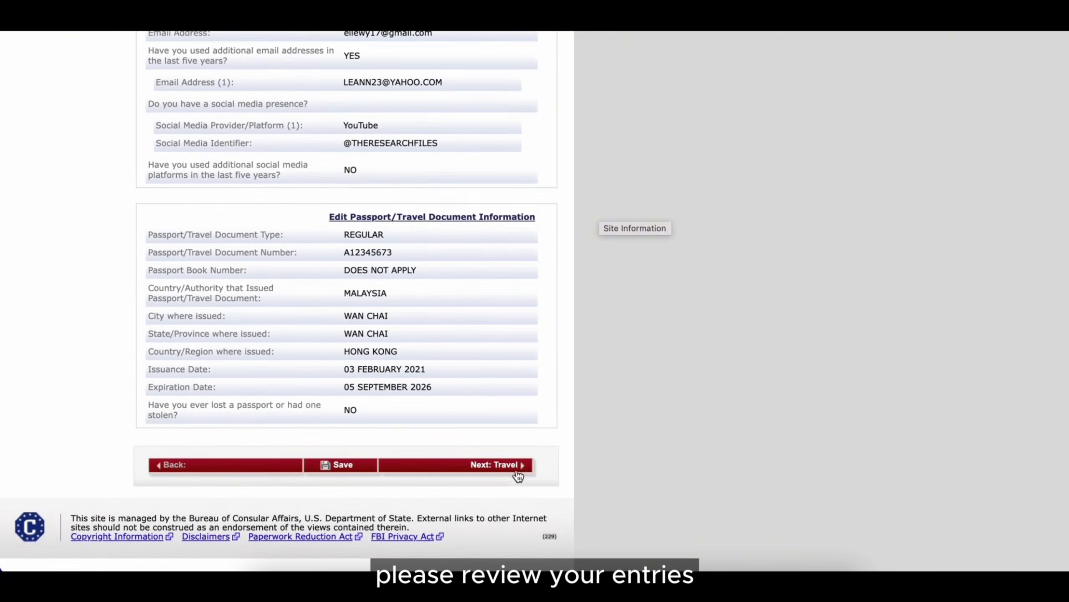
pyautogui.click(518, 476)
pyautogui.scroll(-15, 707, 386)
pyautogui.click(483, 445)
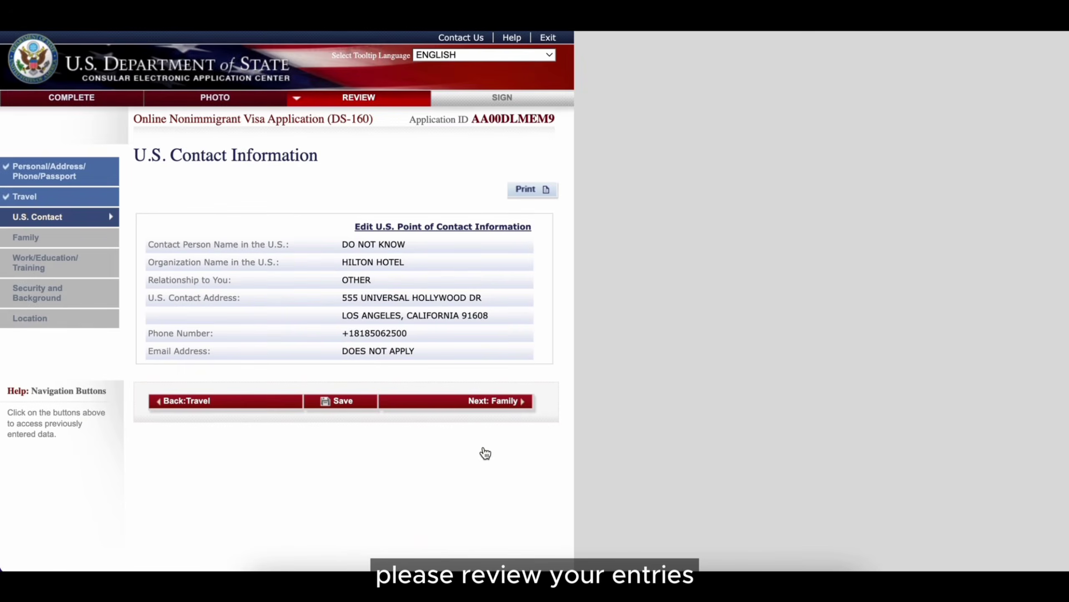
pyautogui.click(493, 404)
pyautogui.scroll(-15, 582, 436)
pyautogui.click(484, 445)
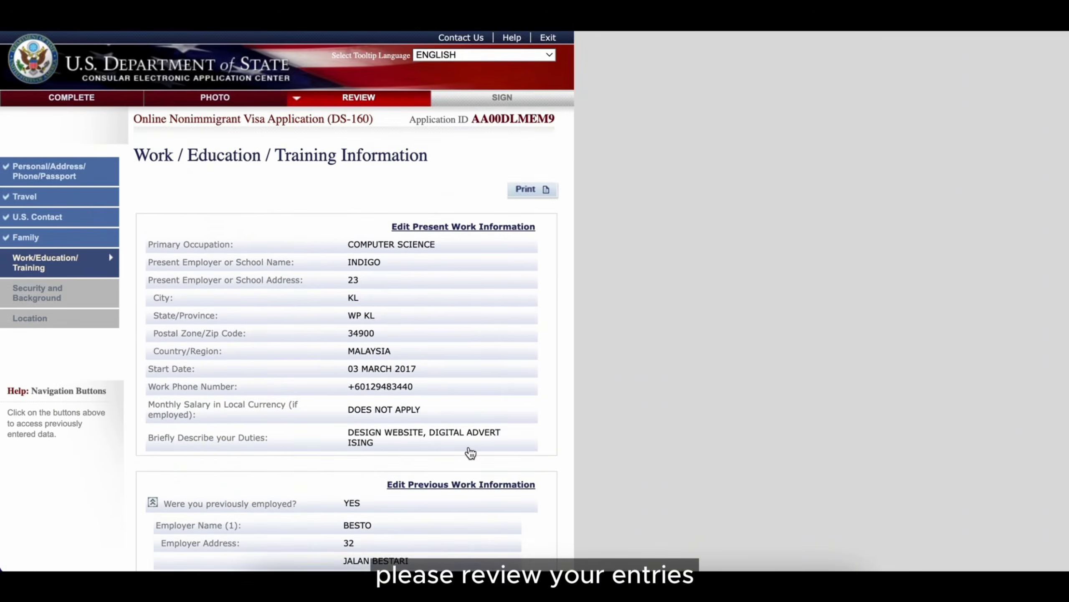
pyautogui.scroll(-15, 644, 442)
pyautogui.click(464, 445)
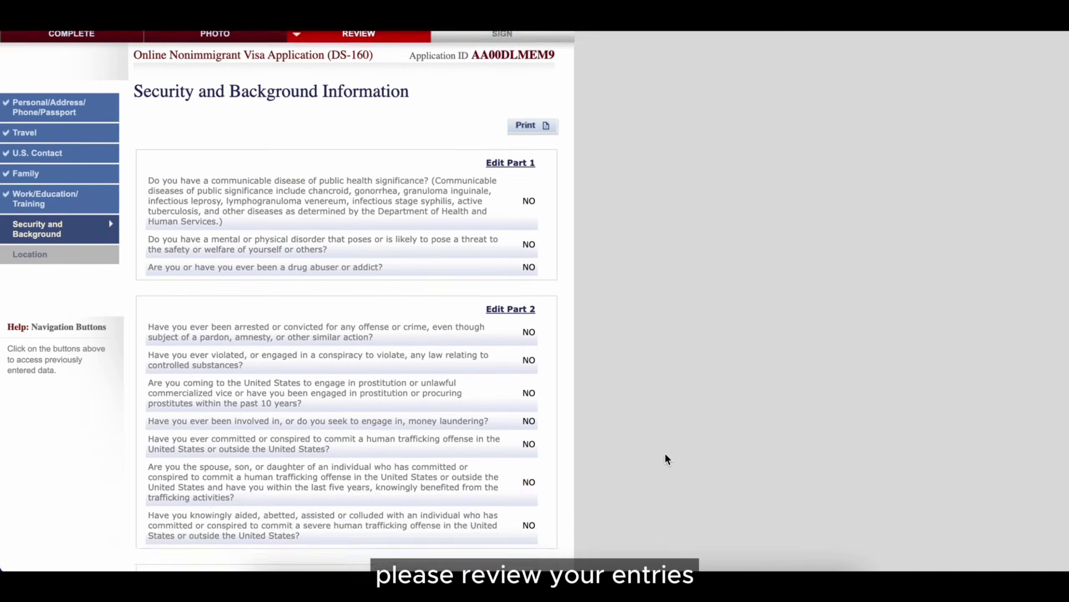
pyautogui.scroll(-15, 665, 453)
pyautogui.click(489, 449)
# - Answer No to preparer assistance, enter the passport number, and sign and submit the application
pyautogui.click(503, 357)
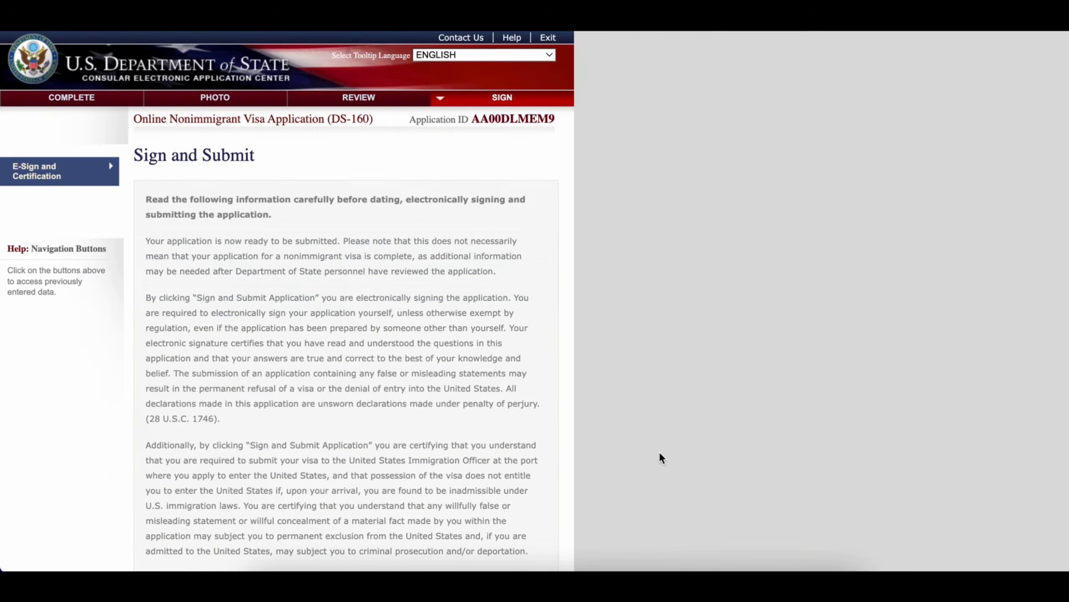
pyautogui.scroll(-15, 660, 452)
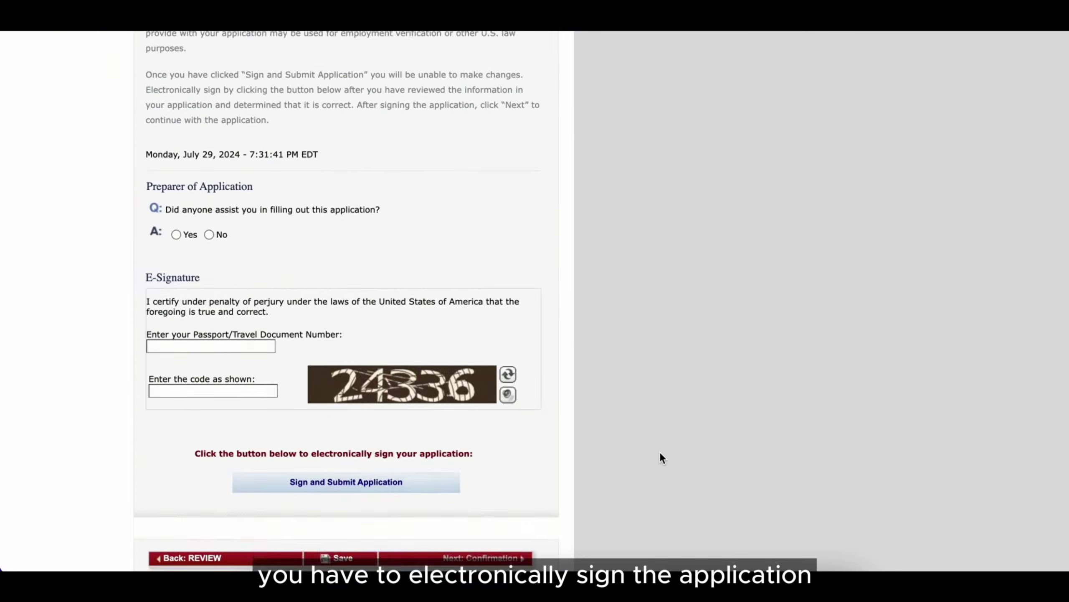
pyautogui.scroll(-5, 660, 450)
pyautogui.click(176, 126)
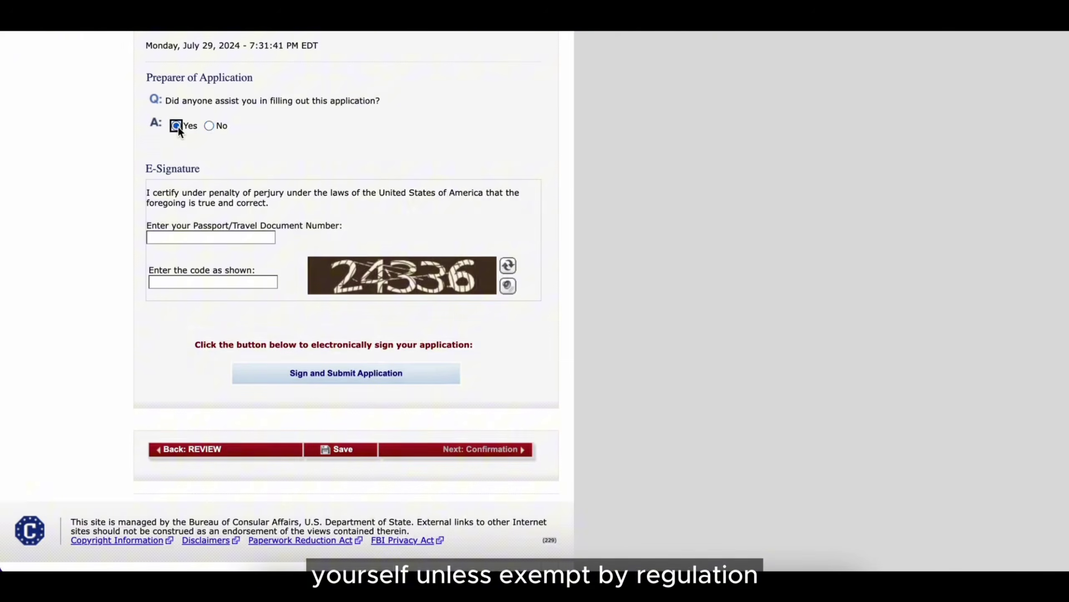
pyautogui.scroll(-6, 371, 401)
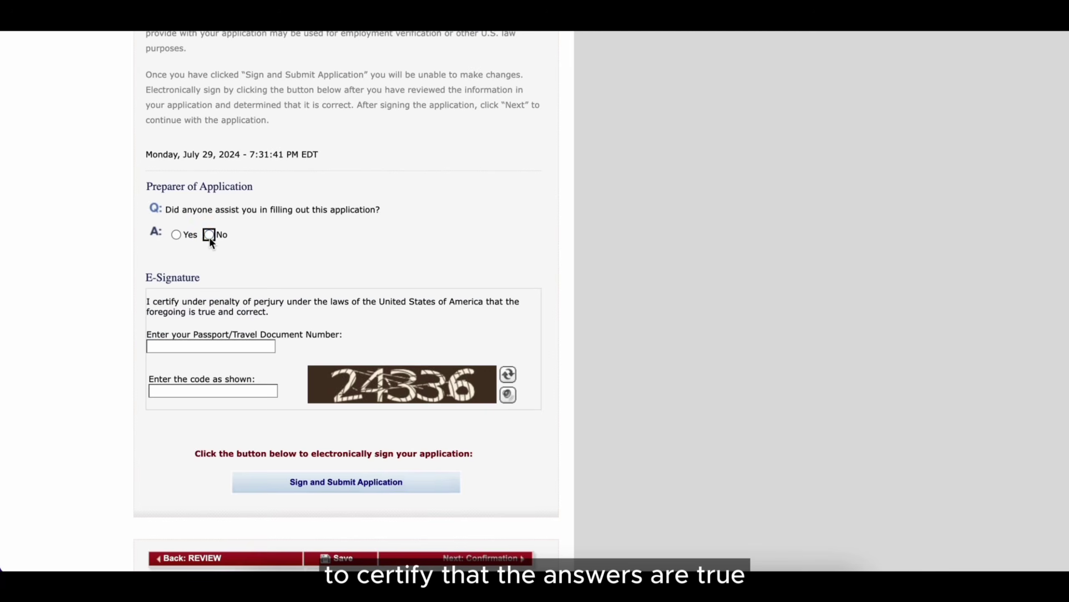
pyautogui.click(209, 234)
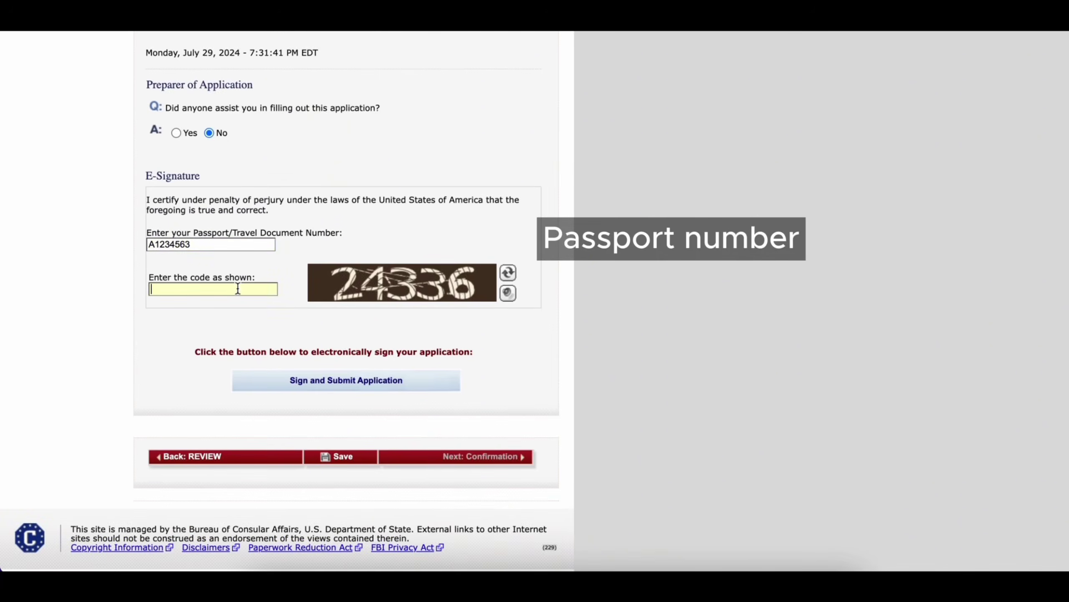
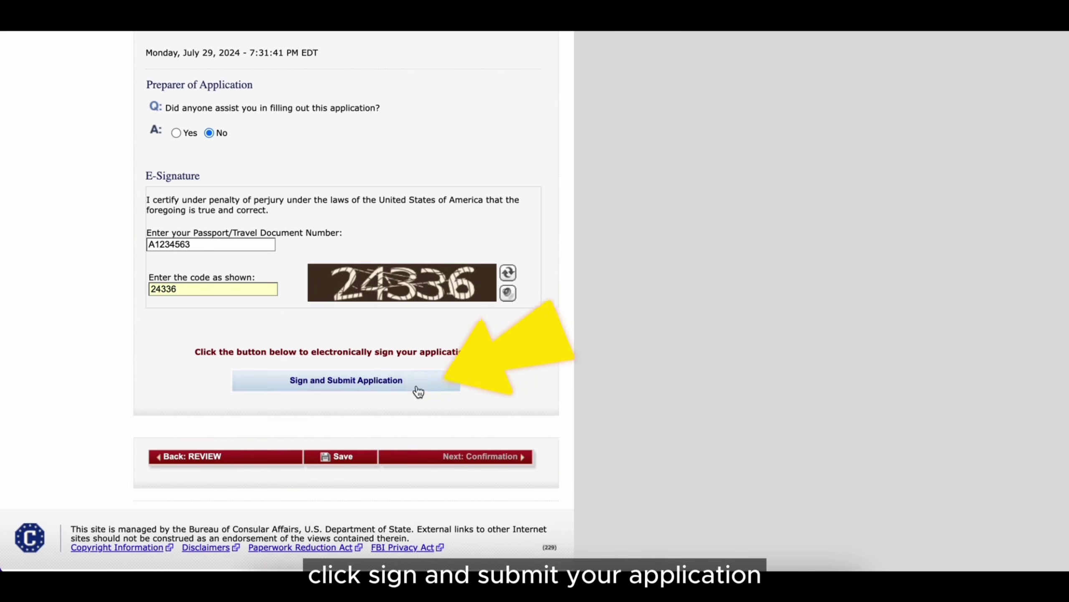
pyautogui.click(369, 384)
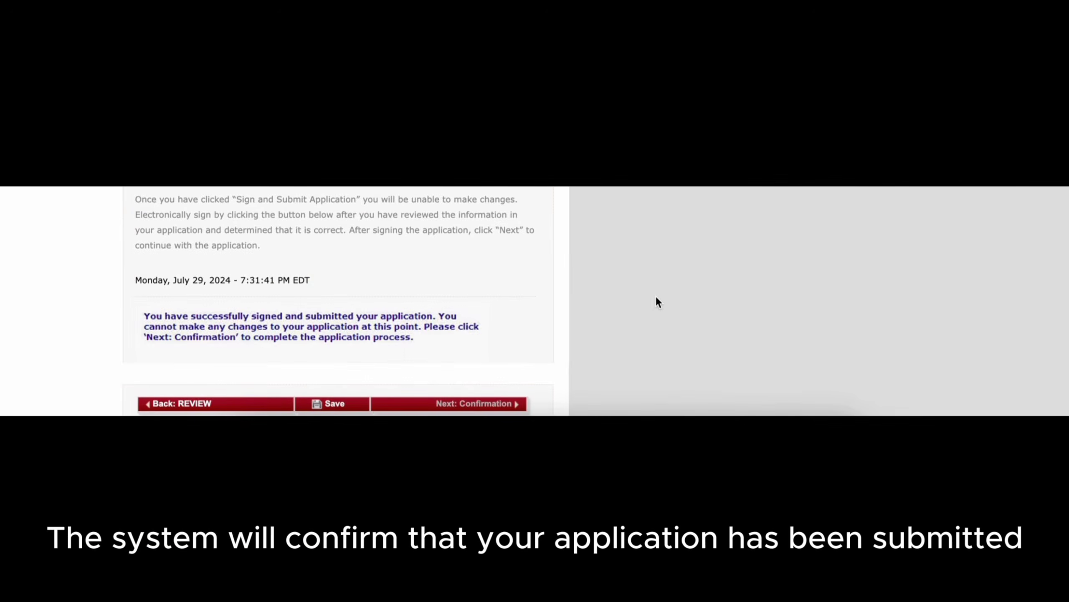